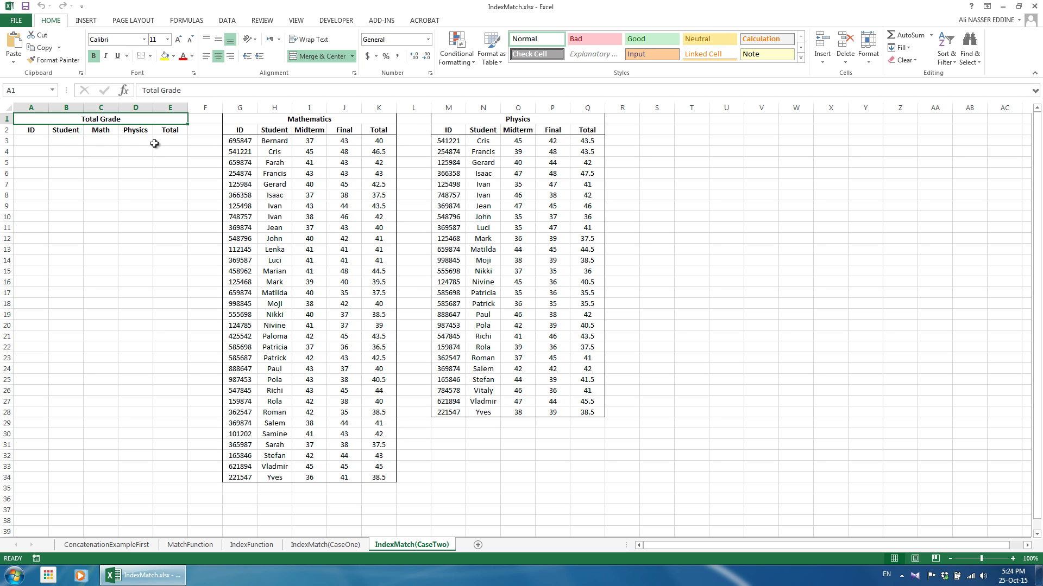
Browse the IndexMatch(CaseOne), IndexFunction and MatchFunction sheets, then open ConcatenationExampleFirst and select C2
drag(35, 130, 171, 489)
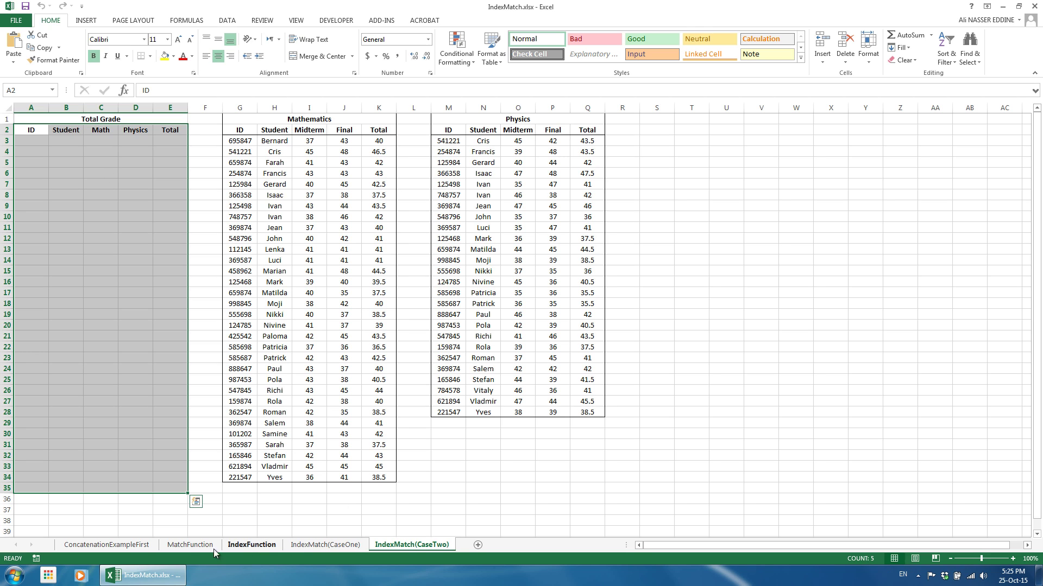
click(317, 547)
click(252, 546)
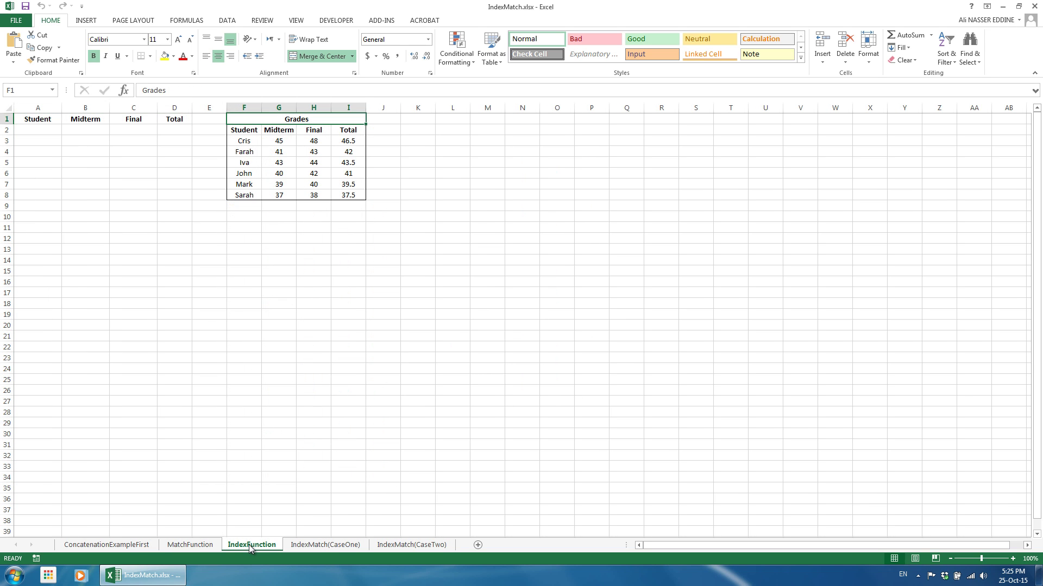
click(195, 546)
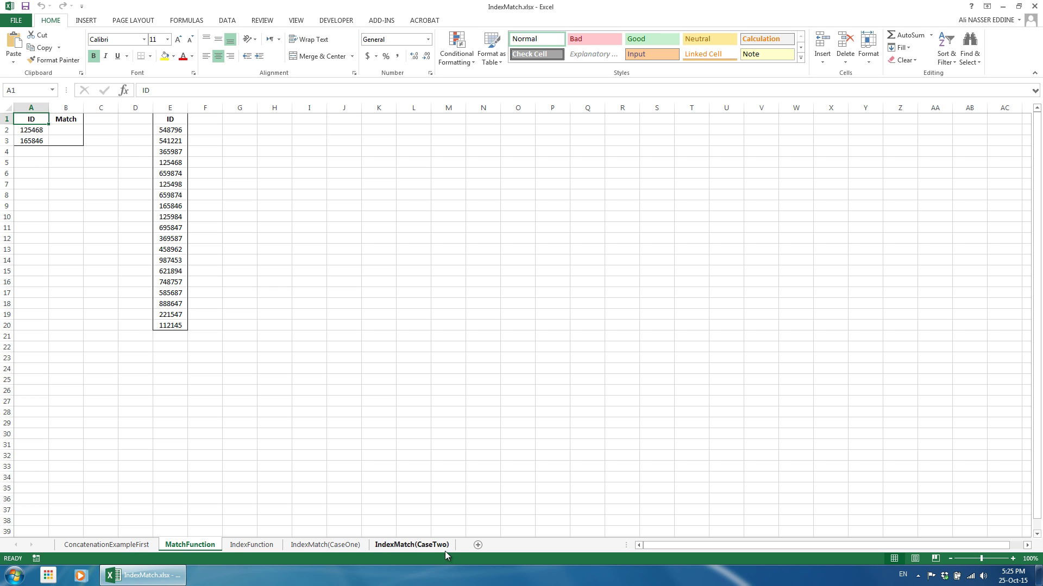
click(142, 548)
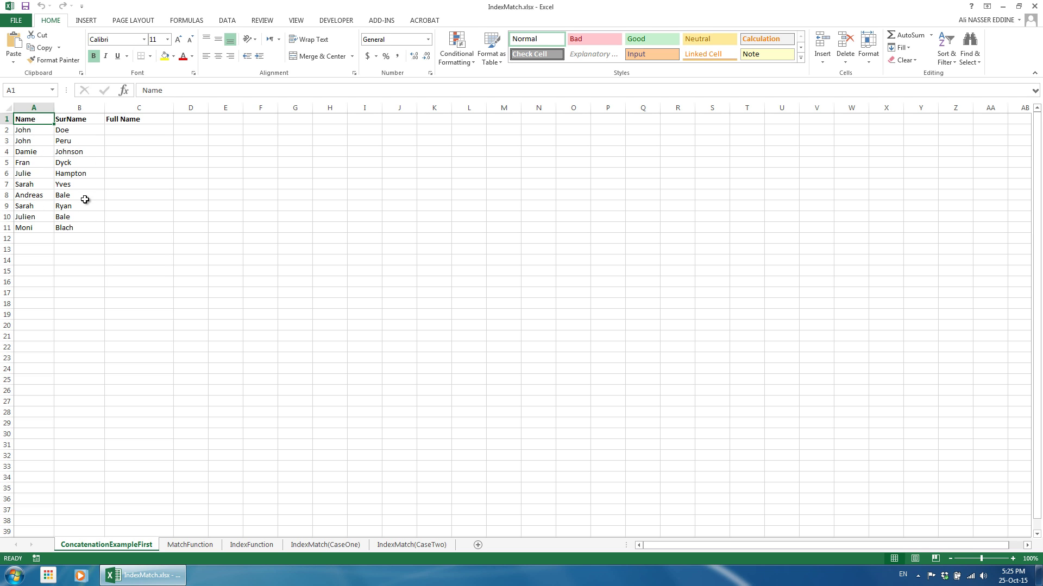
click(136, 130)
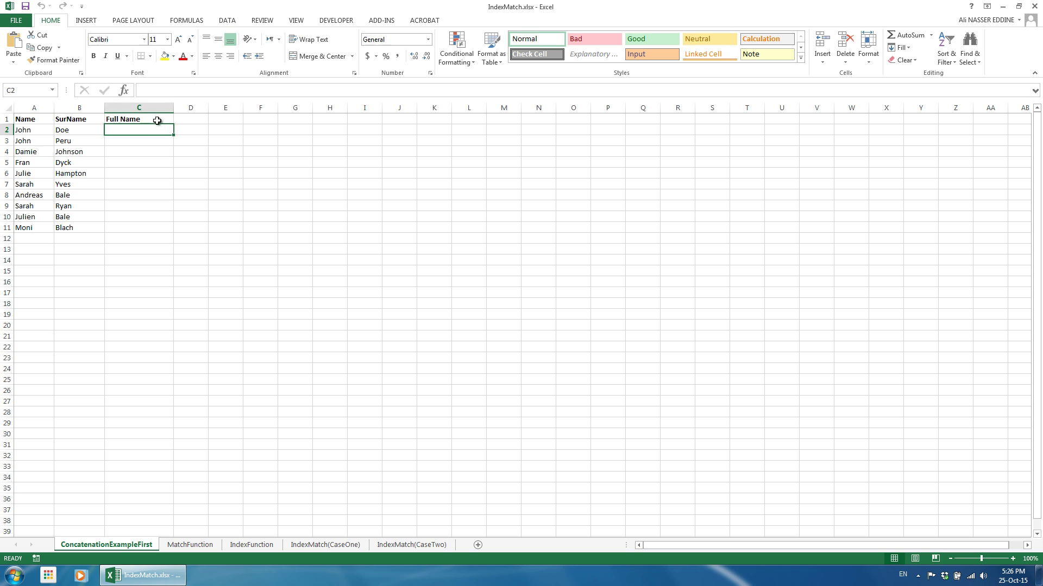
Enter =A2&" "&B2 in C2 and fill it down through C11
text(=)
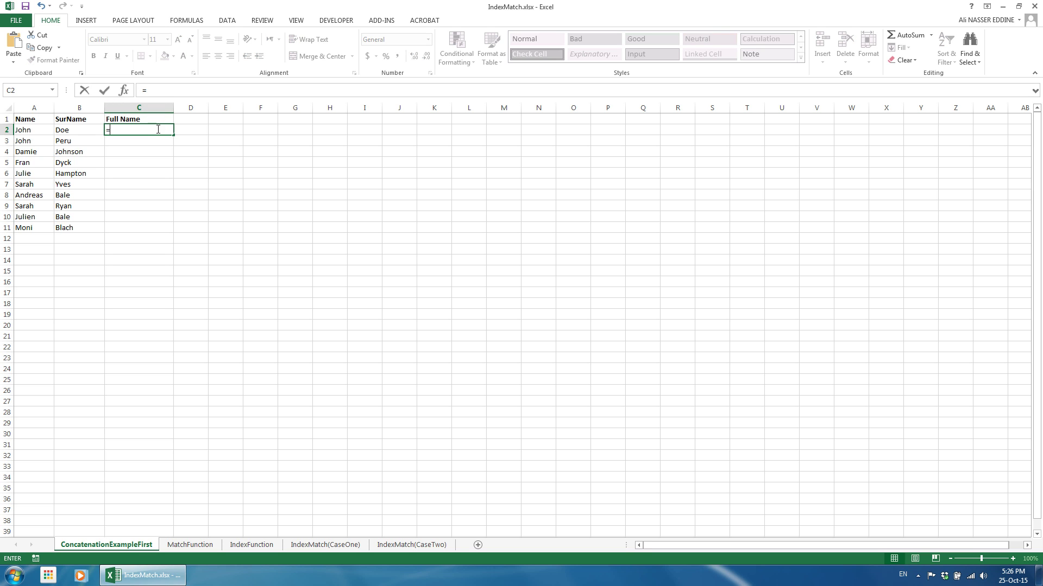
click(39, 128)
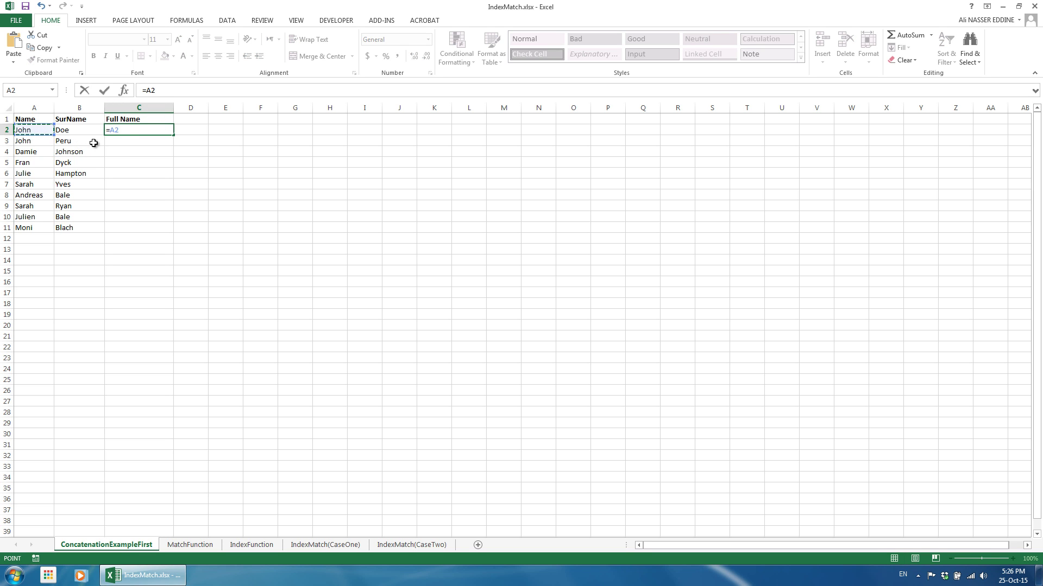
text(&)
click(83, 130)
key(ctrl+Return)
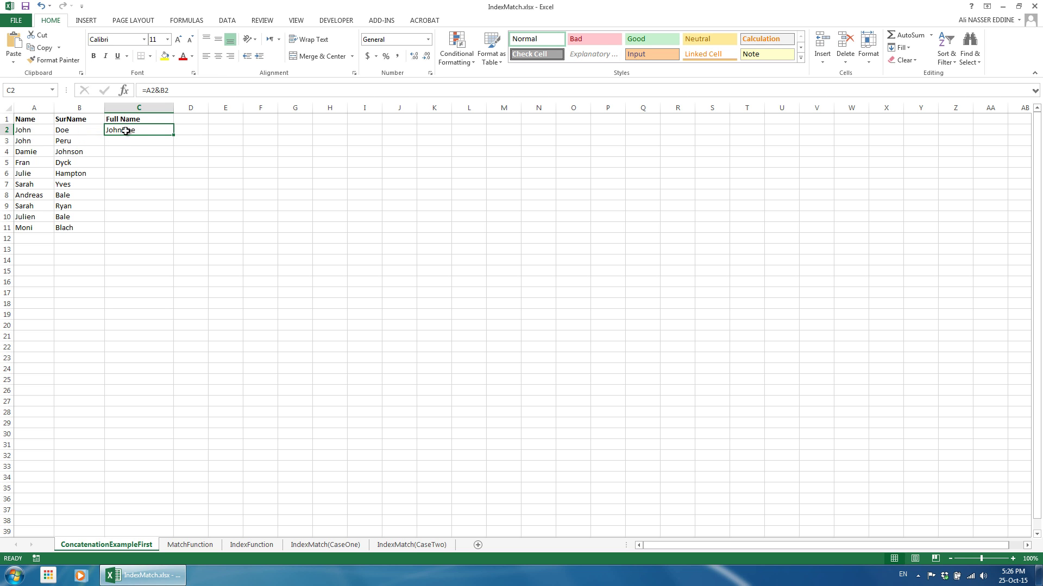
click(160, 91)
text(" " &)
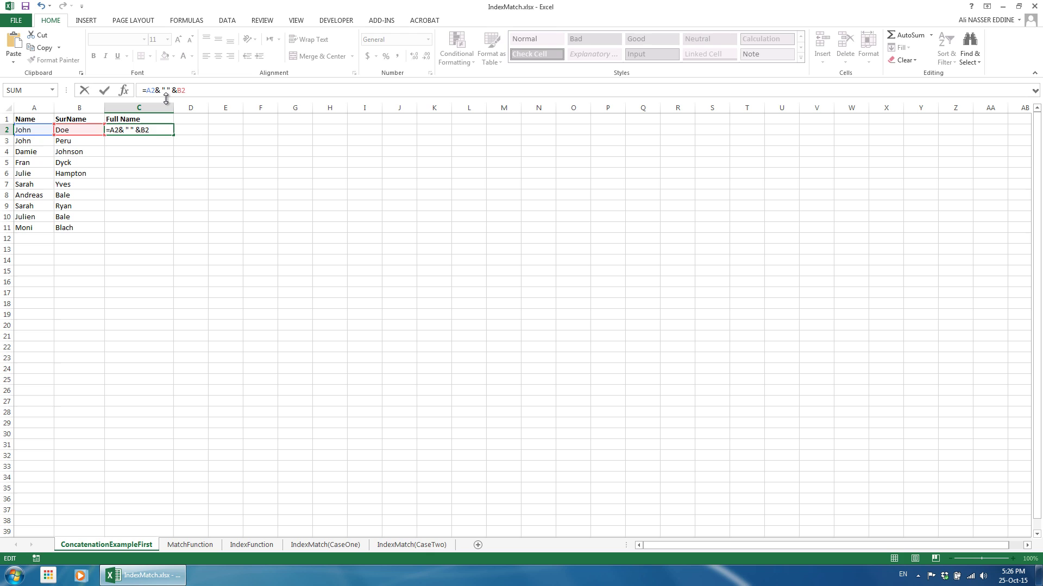
key(ctrl+Return)
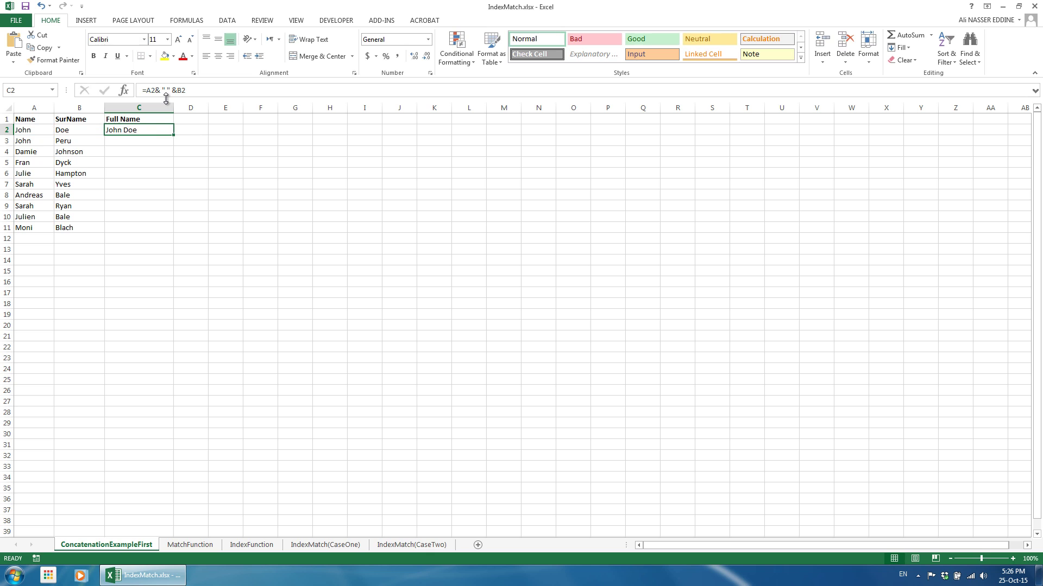
double_click(173, 134)
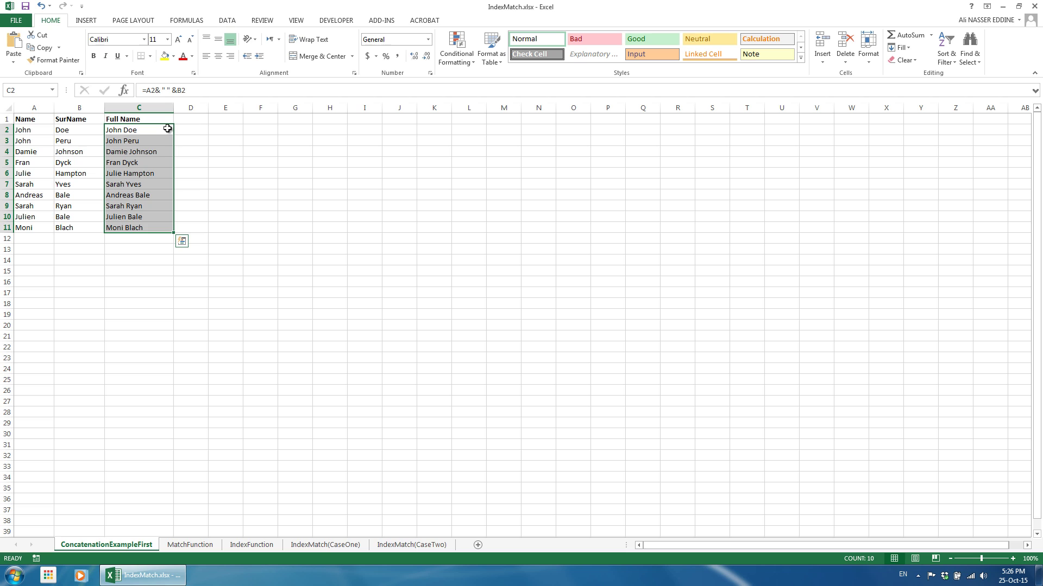
click(168, 129)
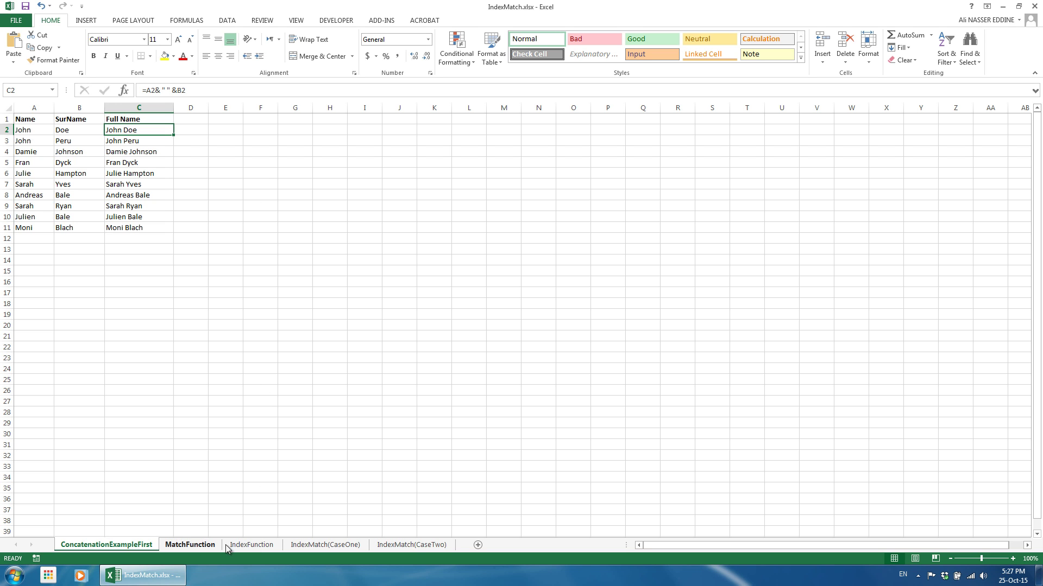
On the MatchFunction sheet, review the ID list in column E and A2's ID 125468, then select B2
click(190, 545)
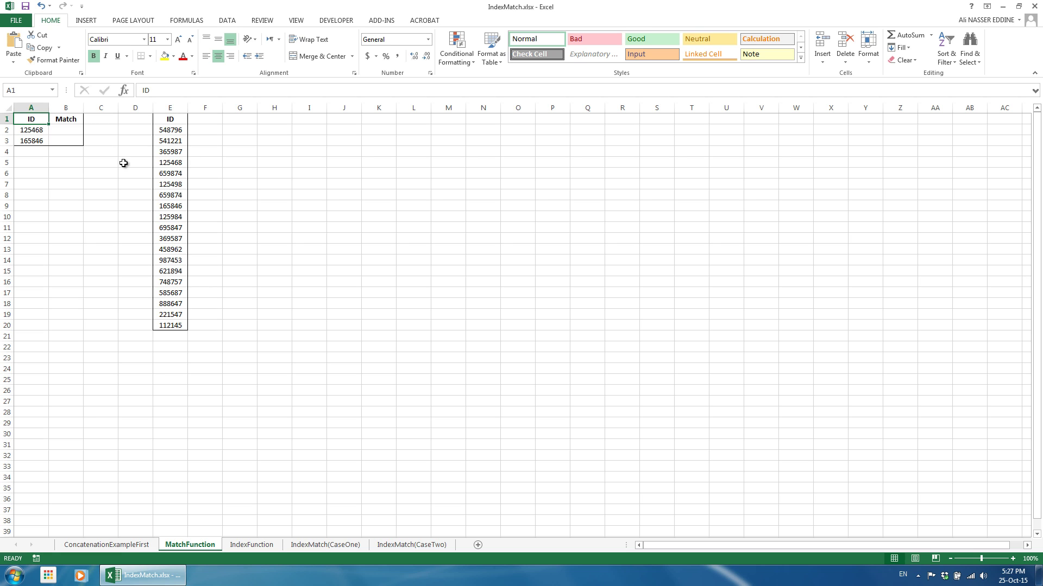
click(170, 107)
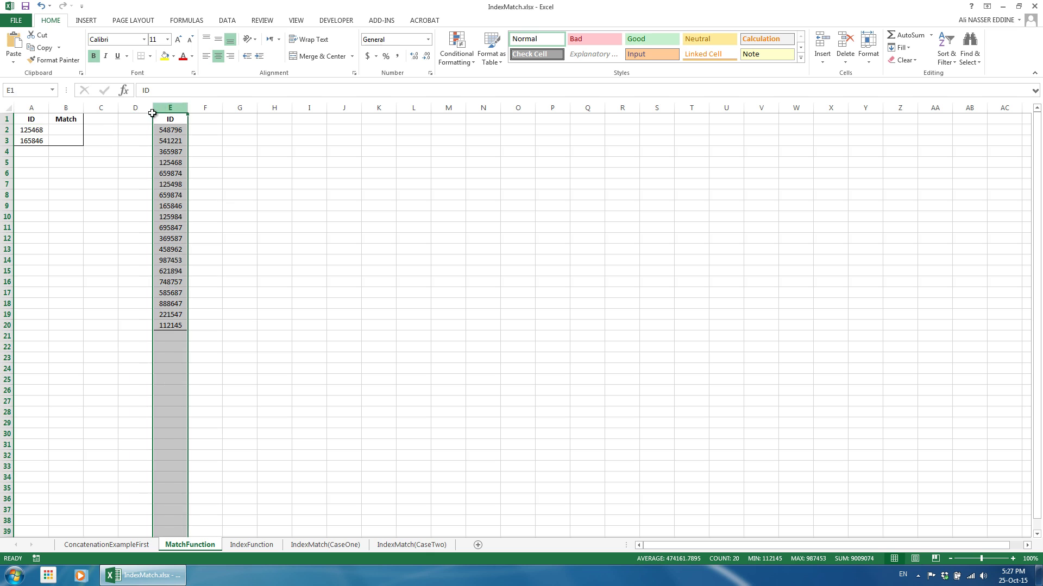
click(30, 132)
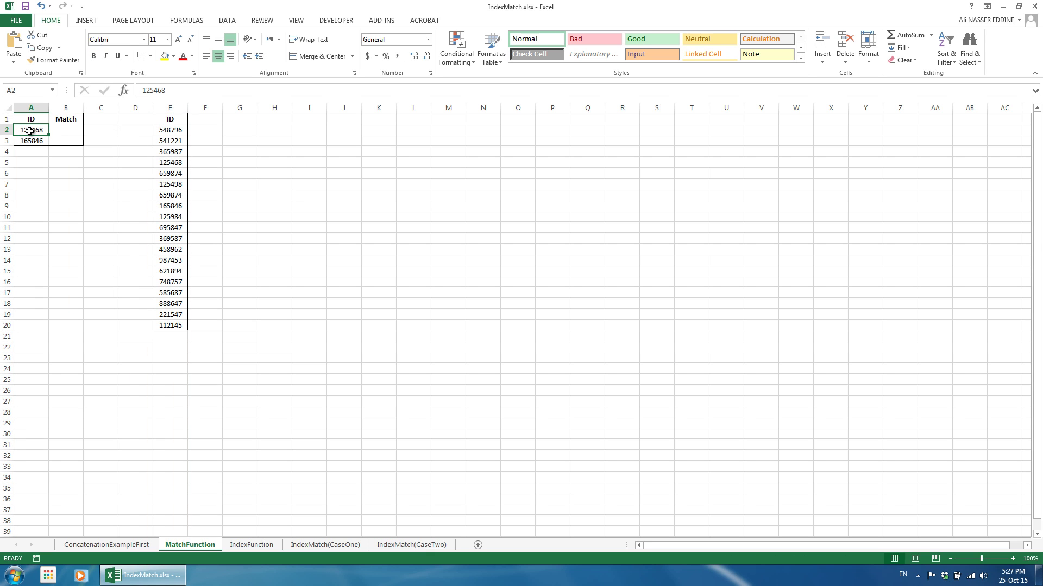
click(70, 130)
Type =MATCH(A2,E2:E20,0) in B2 for an exact match of A2's ID
text(=m)
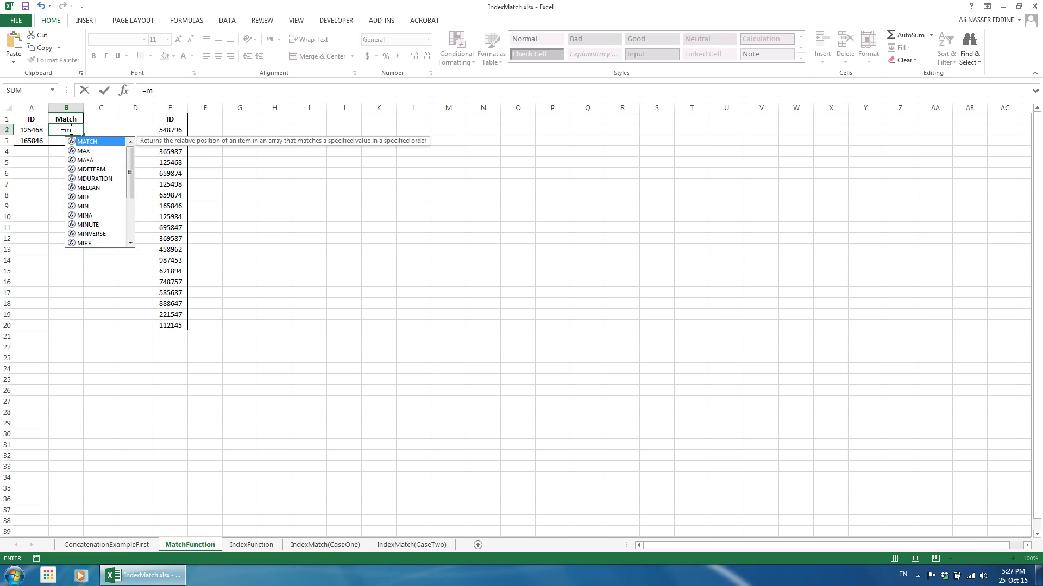
text(atch()
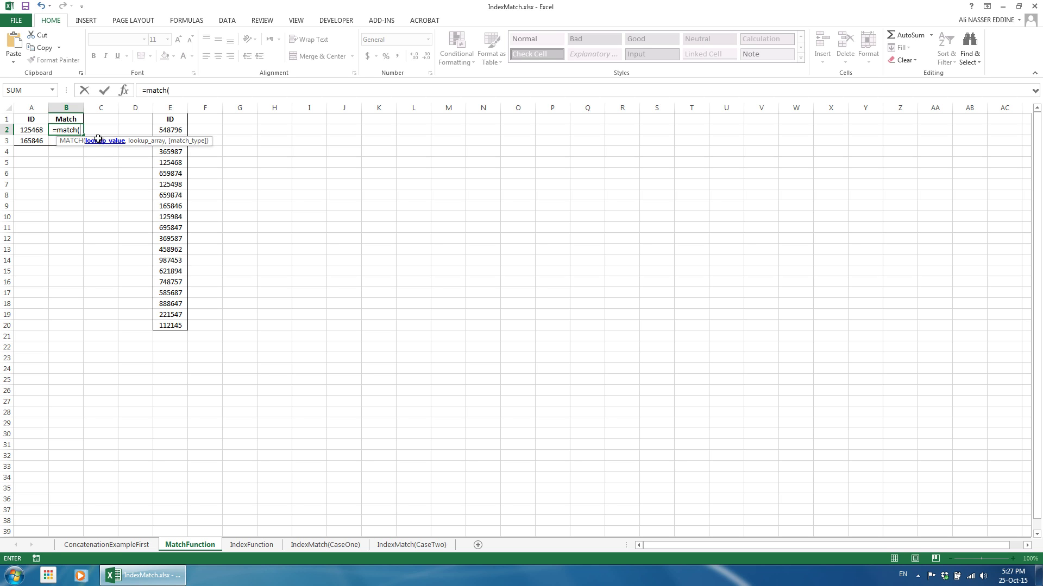
click(35, 129)
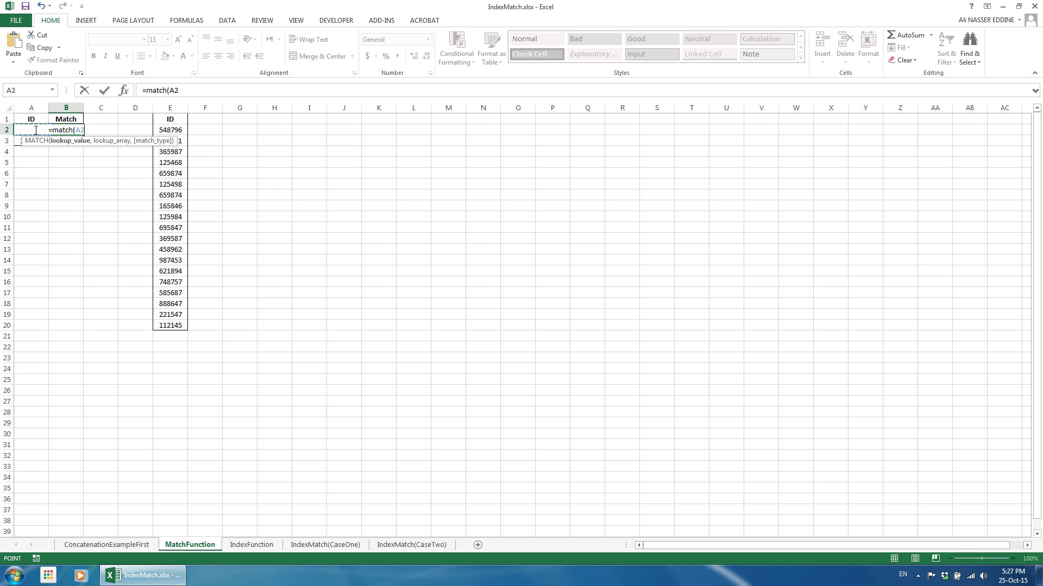
text(,)
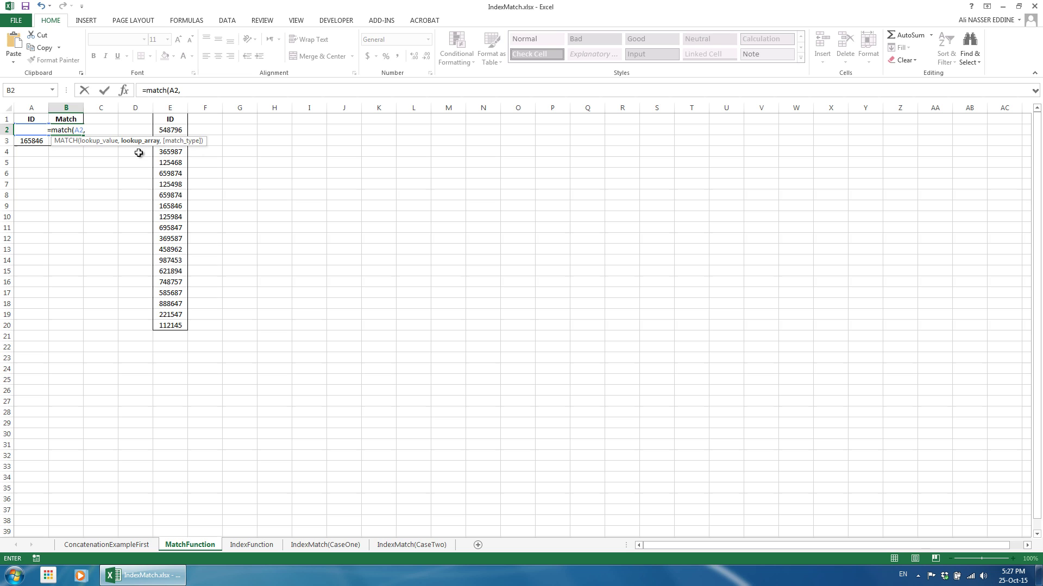
drag(173, 130, 179, 325)
text(,0)
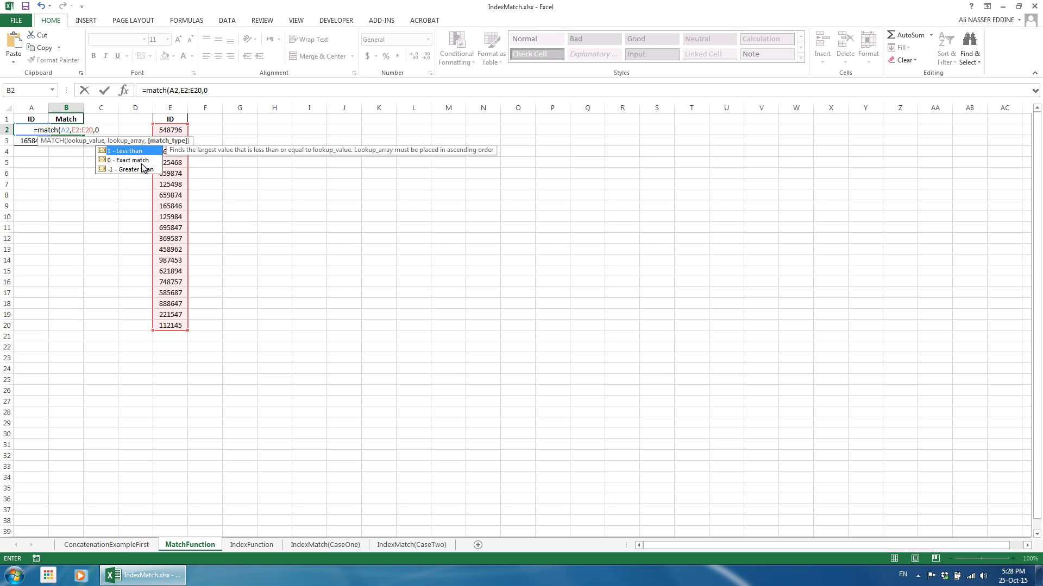
text())
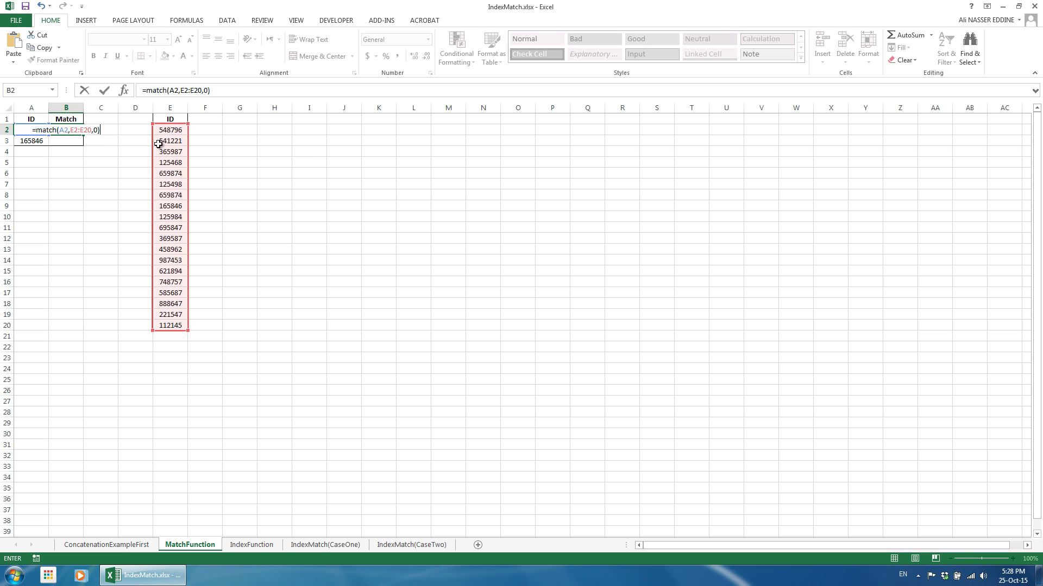
Lock the lookup range as absolute $E$2:$E$20 with F4
click(71, 131)
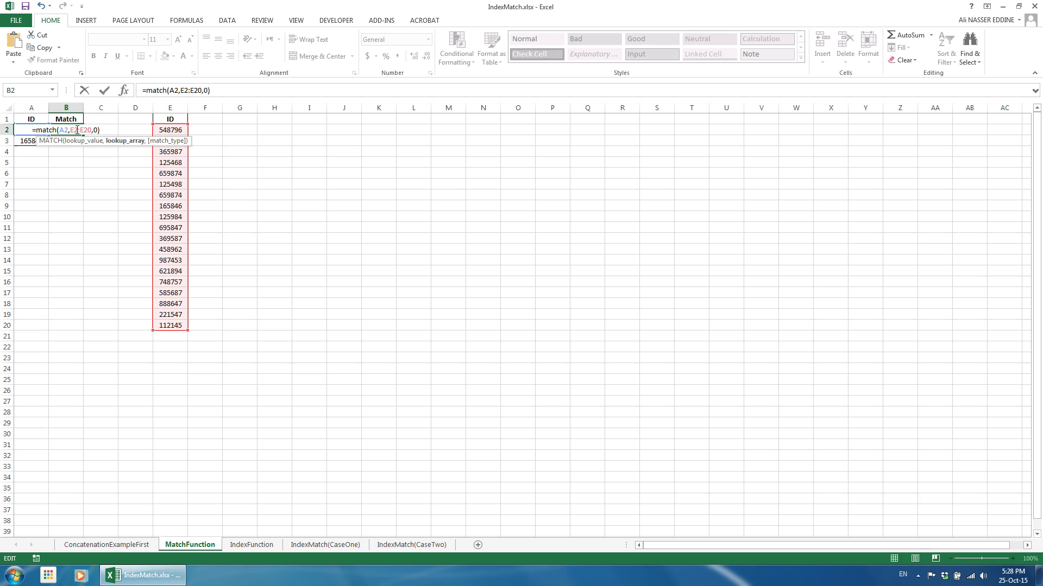
drag(70, 130, 93, 130)
click(85, 129)
key(F4)
click(71, 129)
key(F4)
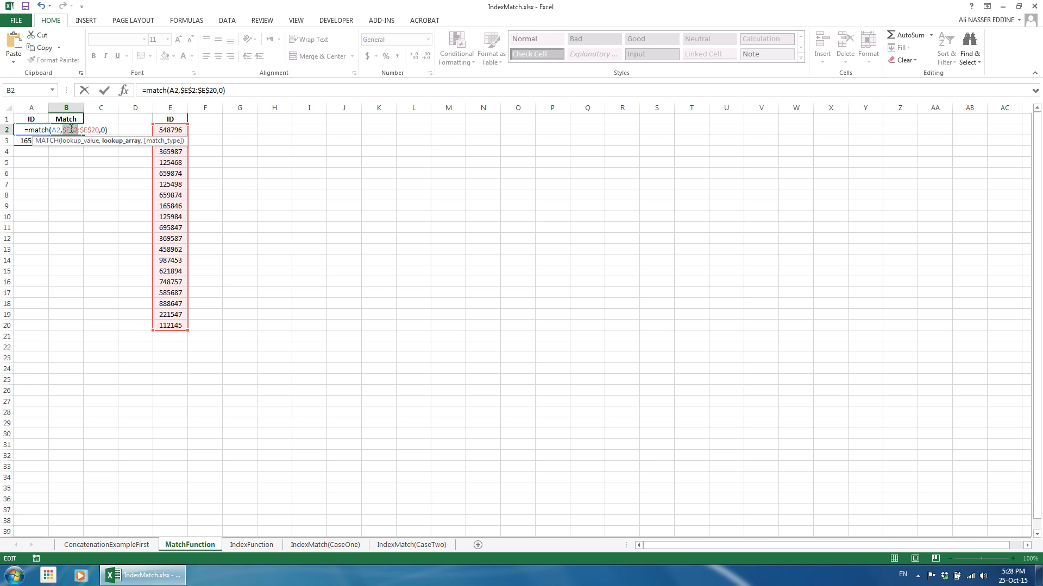
Commit the MATCH, then change its range start to $E$1 so B2 returns 5
key(ctrl+Return)
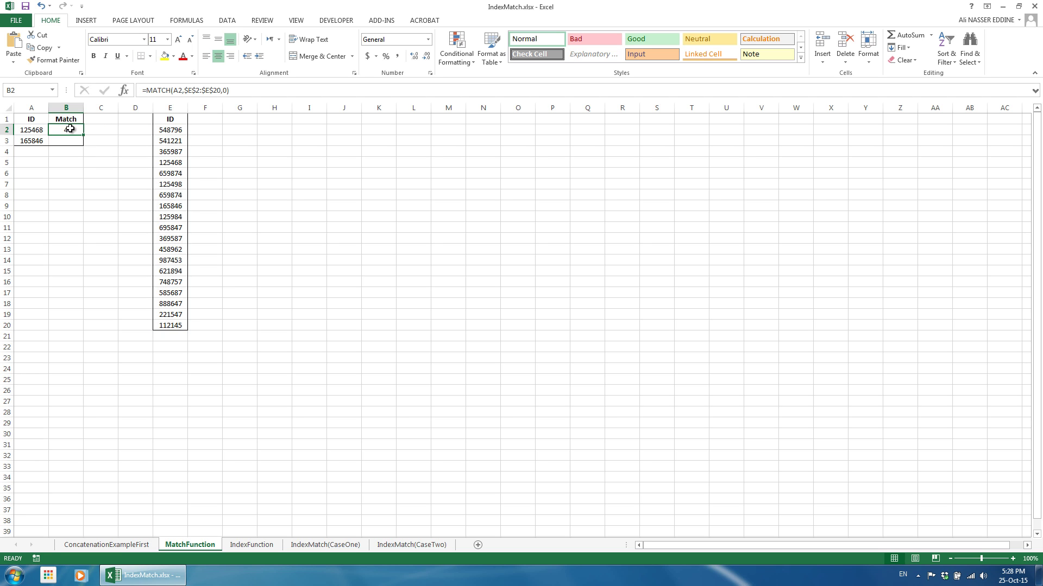
click(179, 163)
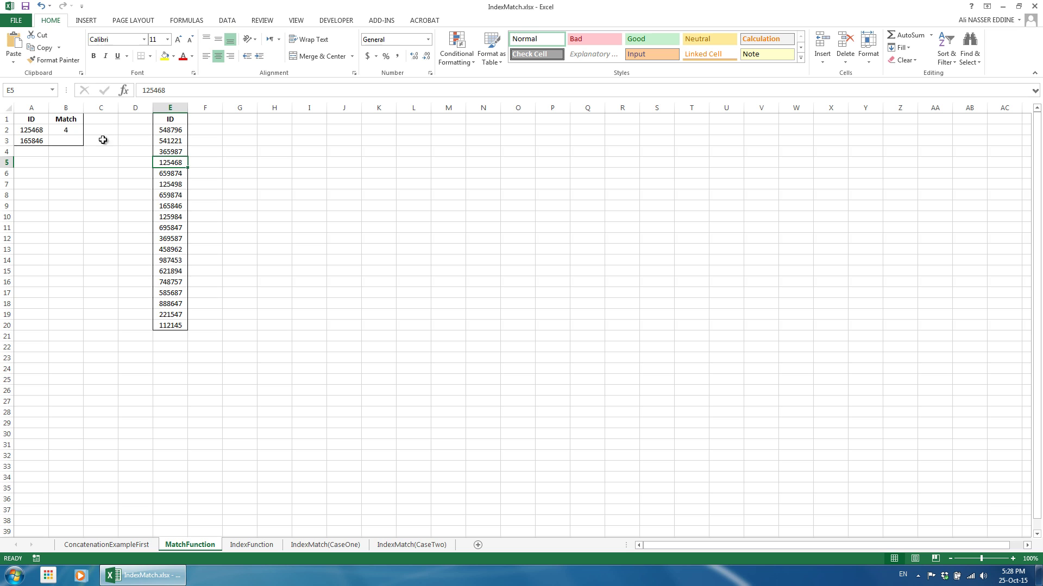
click(78, 131)
click(198, 90)
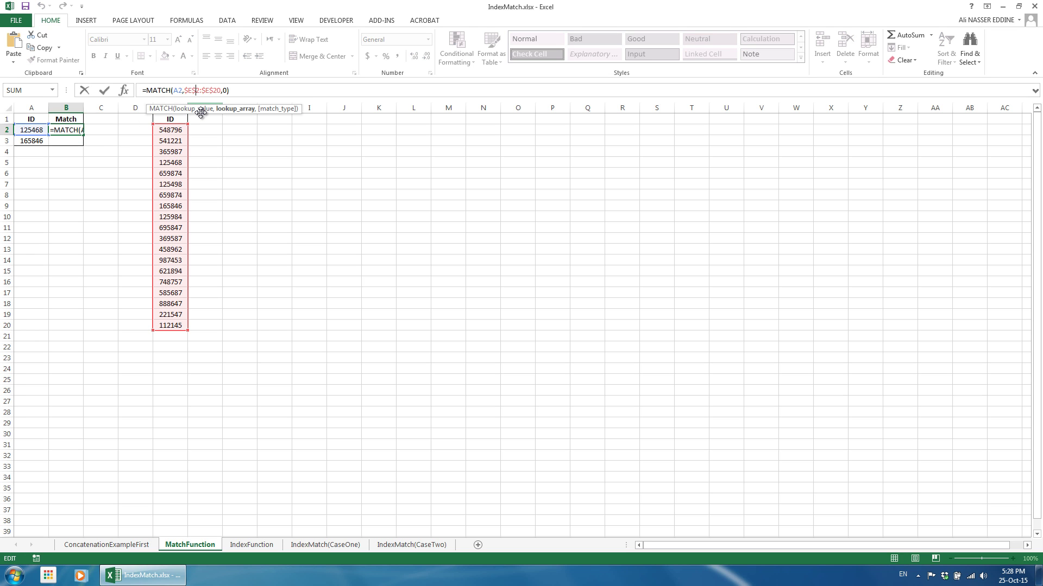
key(BackSpace)
text(1)
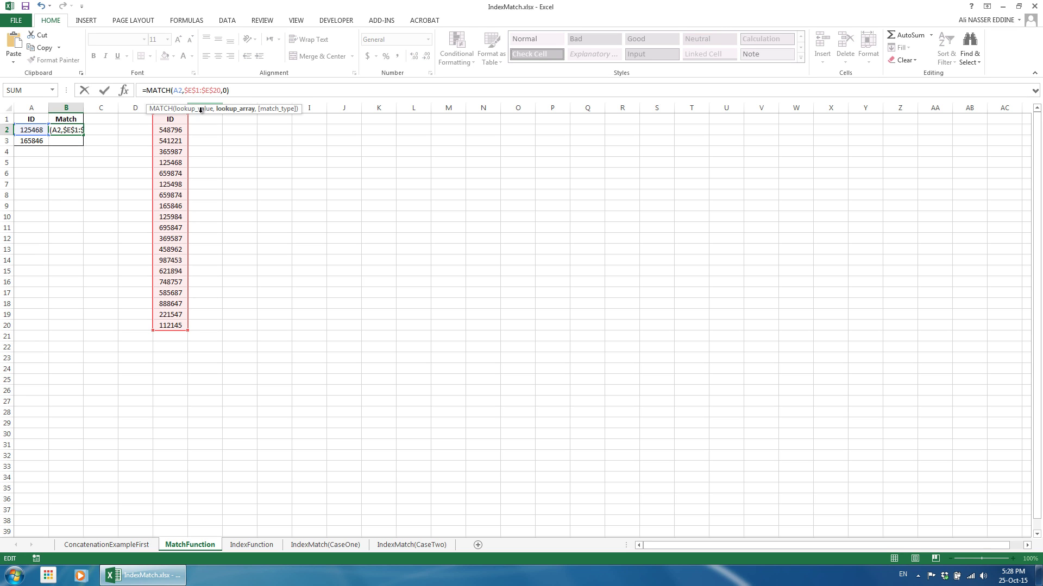
key(ctrl+Return)
click(181, 162)
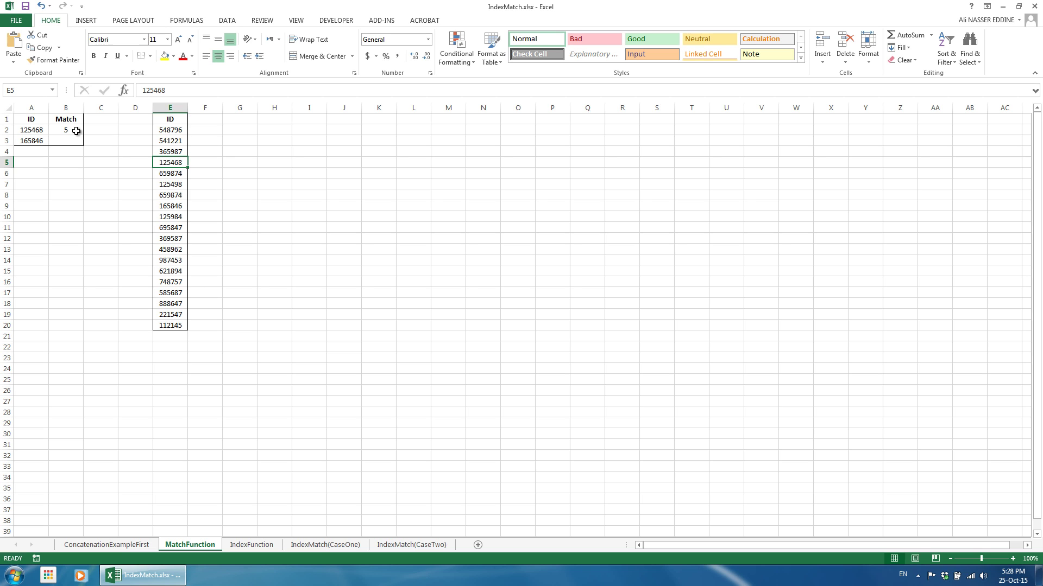
click(76, 131)
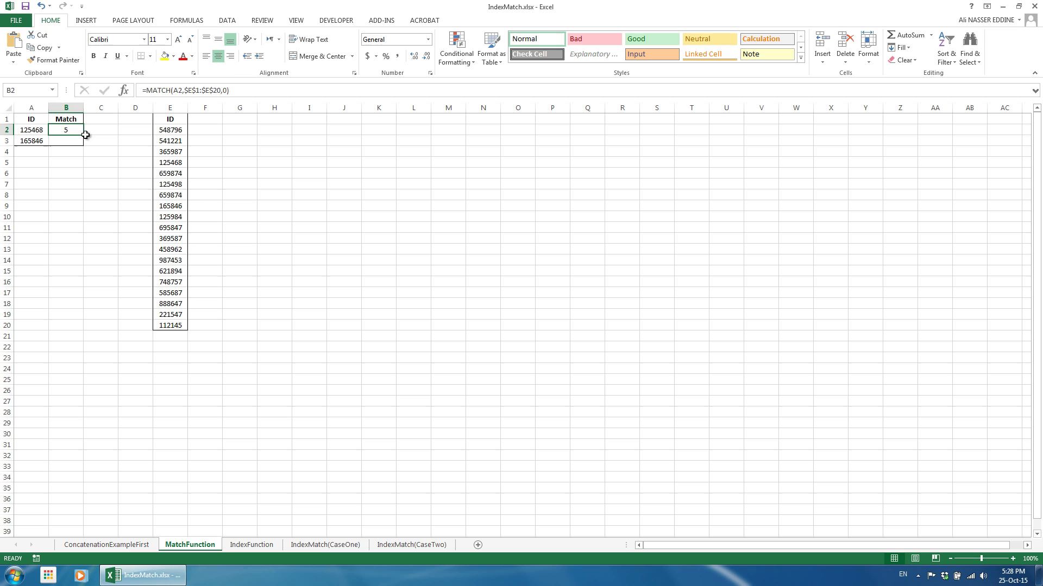
Copy the Match formula down to B3 and put an outside border around A1:B3
drag(84, 135, 83, 145)
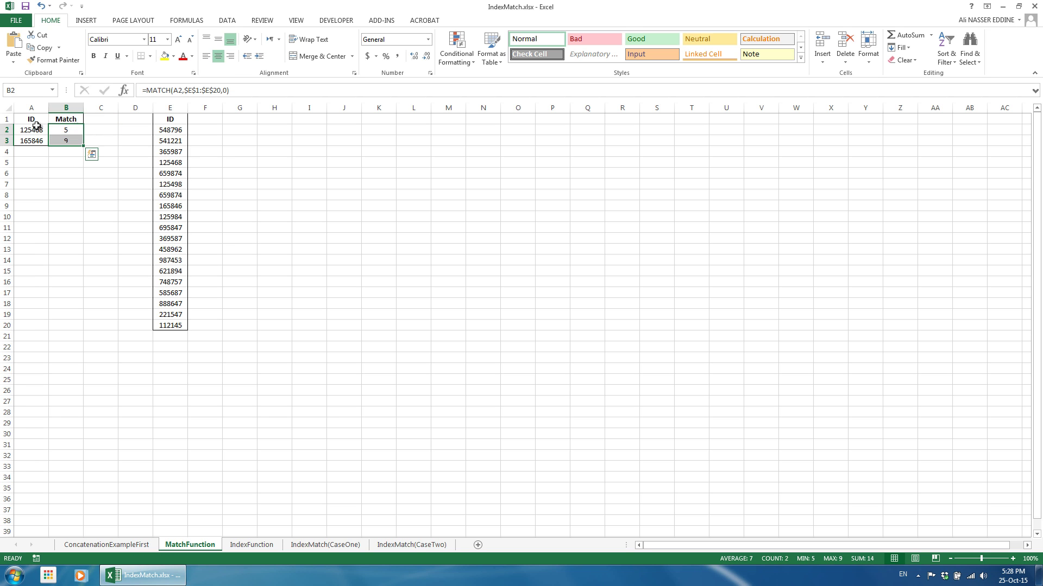
drag(34, 121, 55, 140)
click(150, 56)
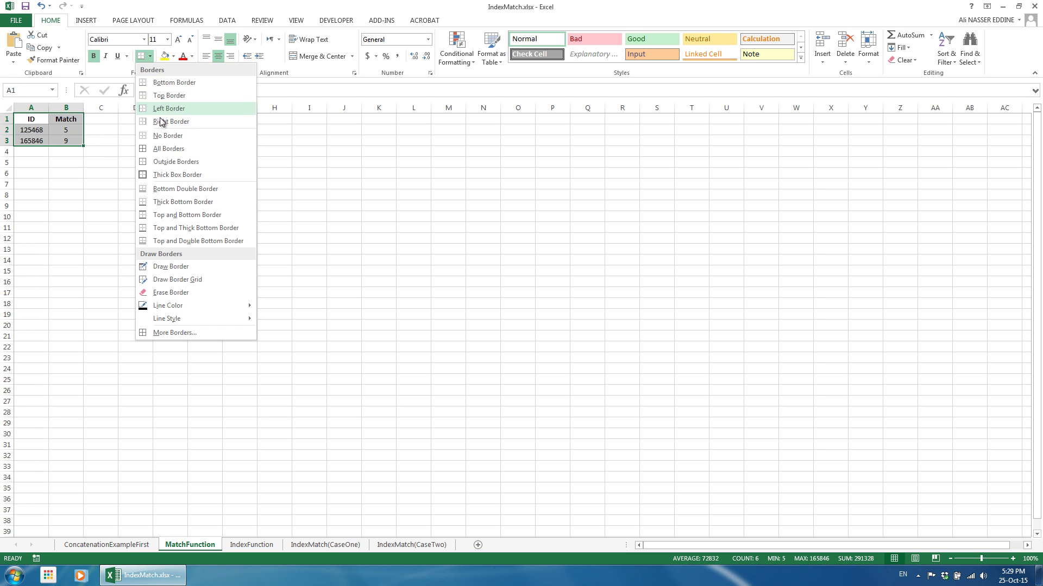
click(169, 162)
Test the match by appending 00 to A2's ID, then undo back to 125468
click(81, 141)
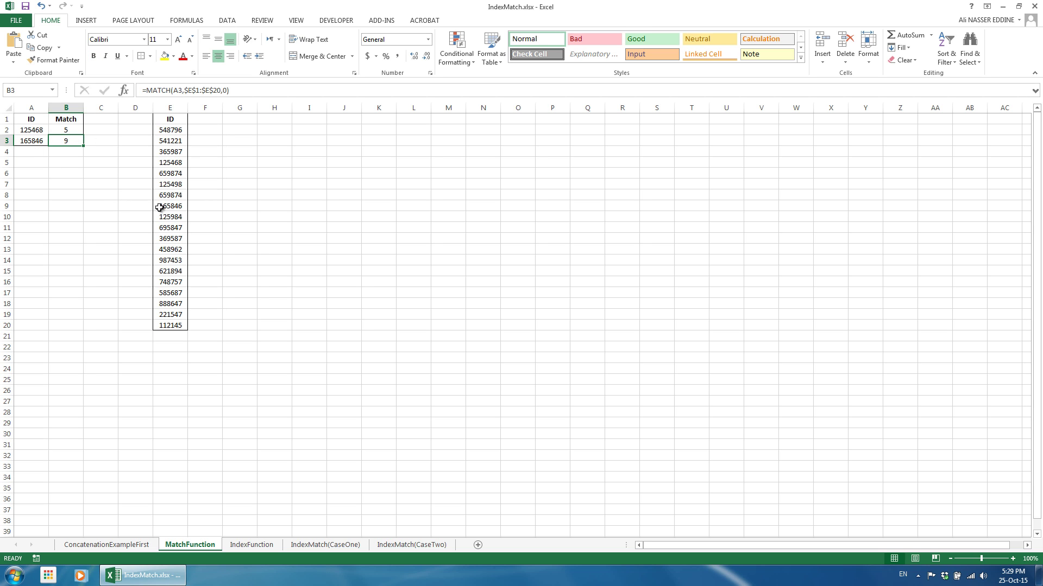
click(41, 133)
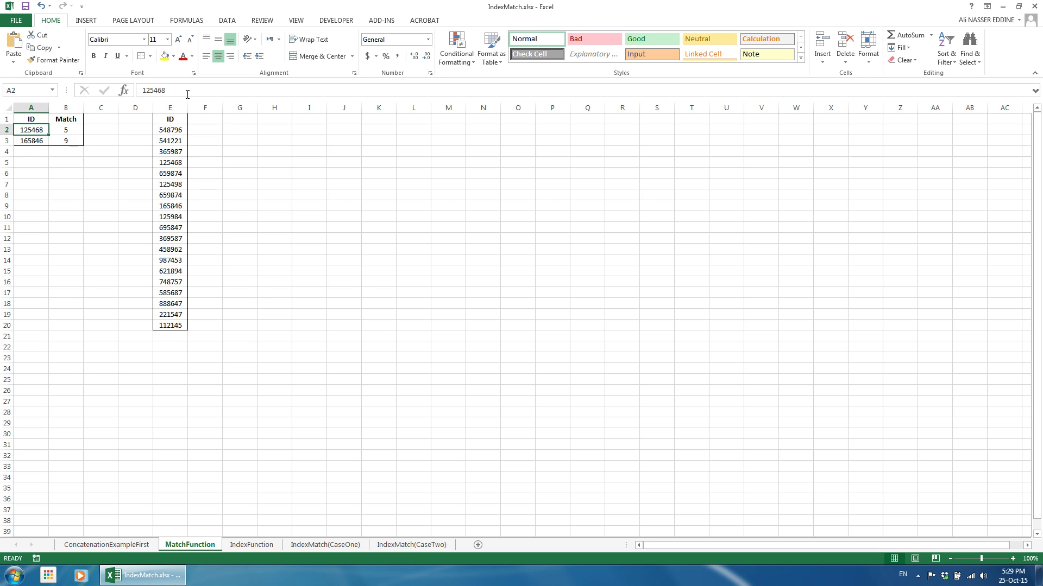
click(175, 90)
text(00)
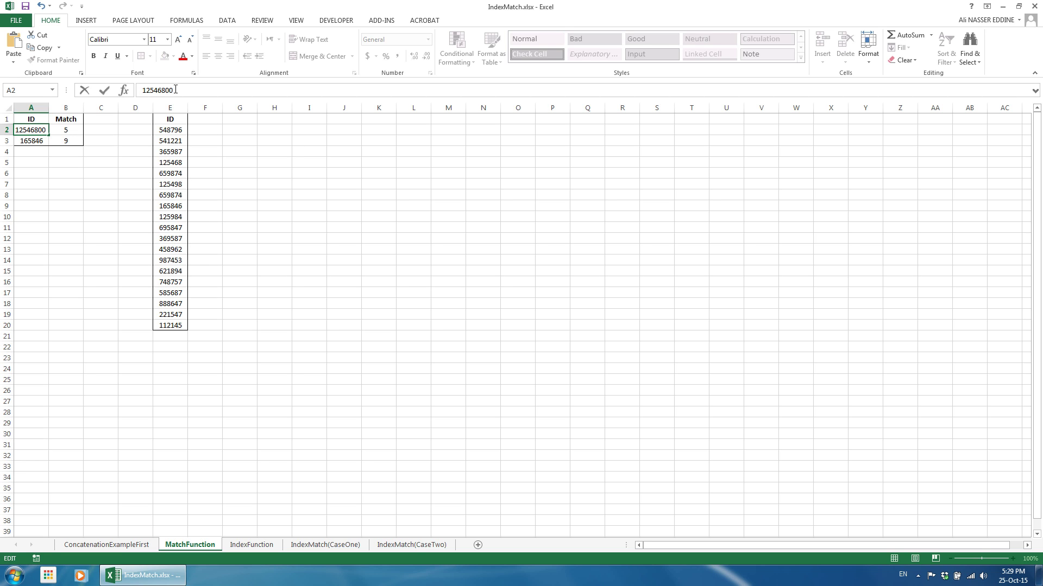
click(105, 90)
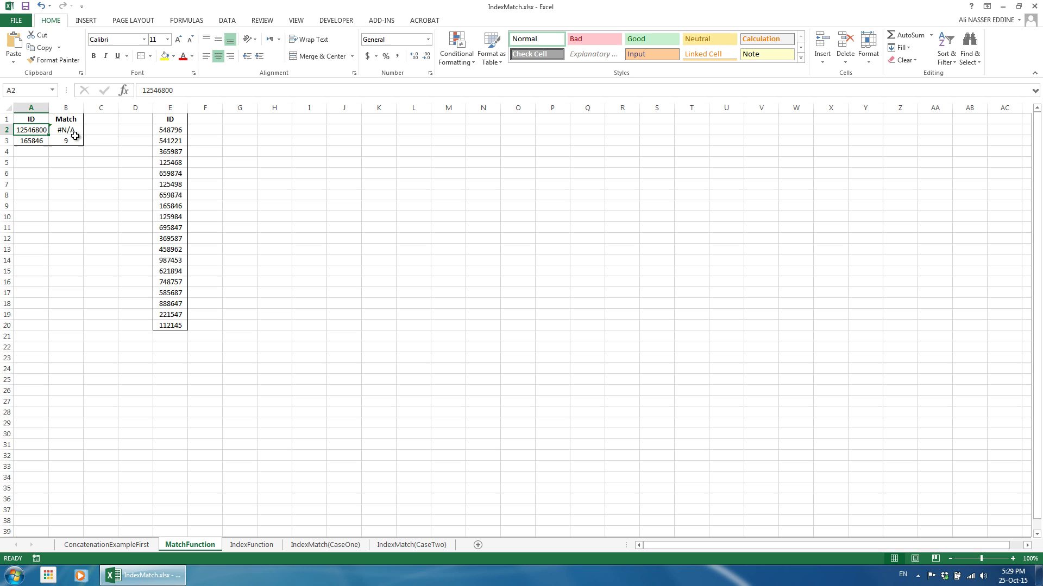
key(ctrl+z)
click(181, 162)
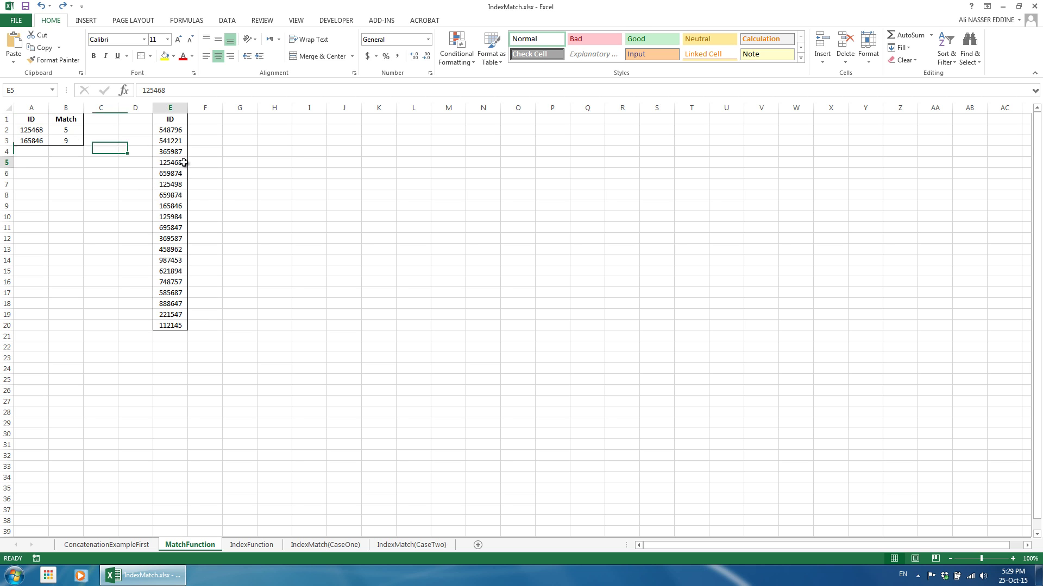
Copy 125468 from E5 into E6:E8 and review the full ID column E1:E20
key(ctrl+c)
drag(175, 170, 184, 193)
key(ctrl+v)
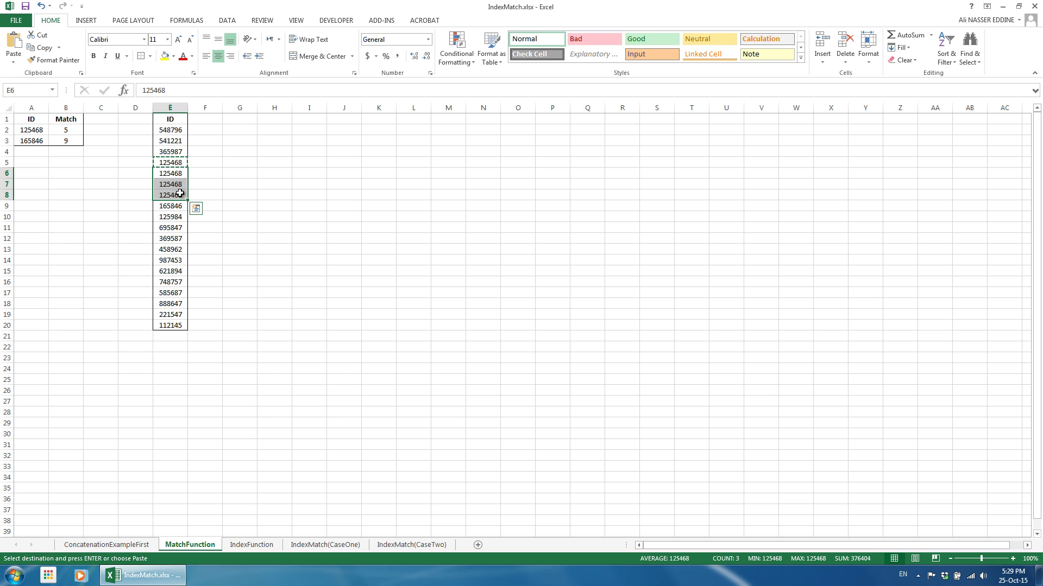
click(184, 161)
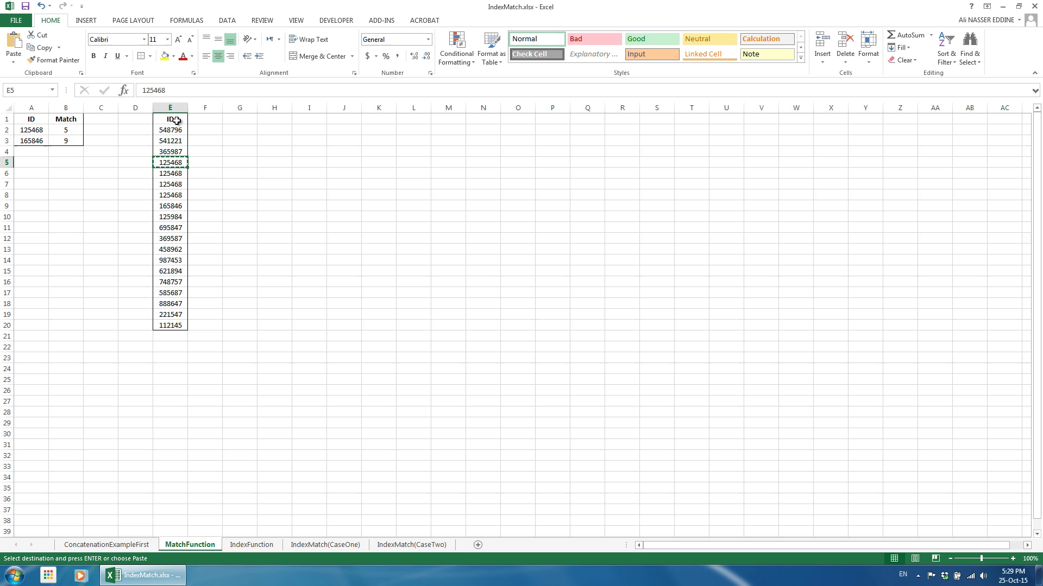
drag(176, 116, 178, 324)
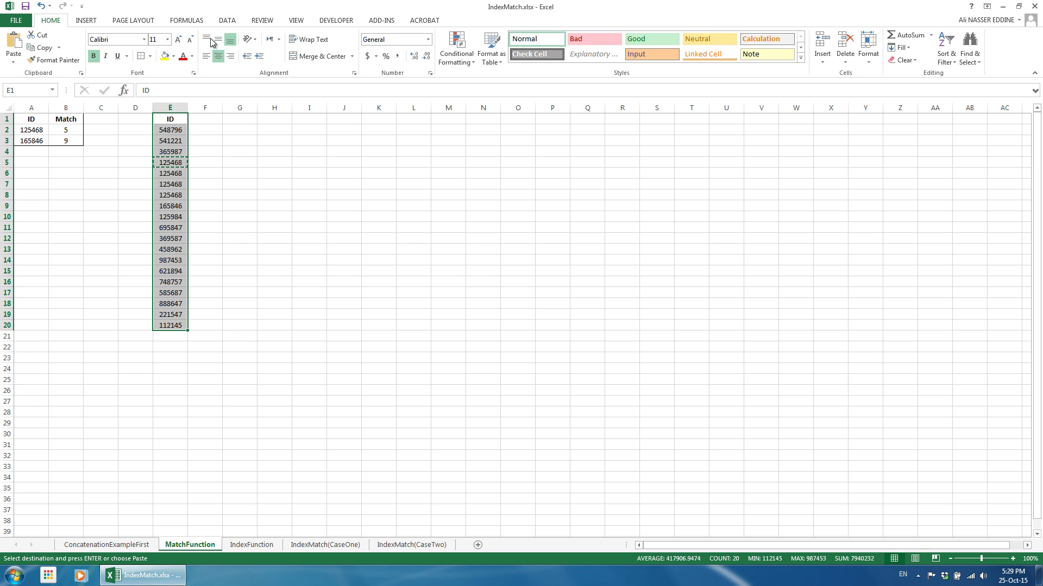
click(224, 22)
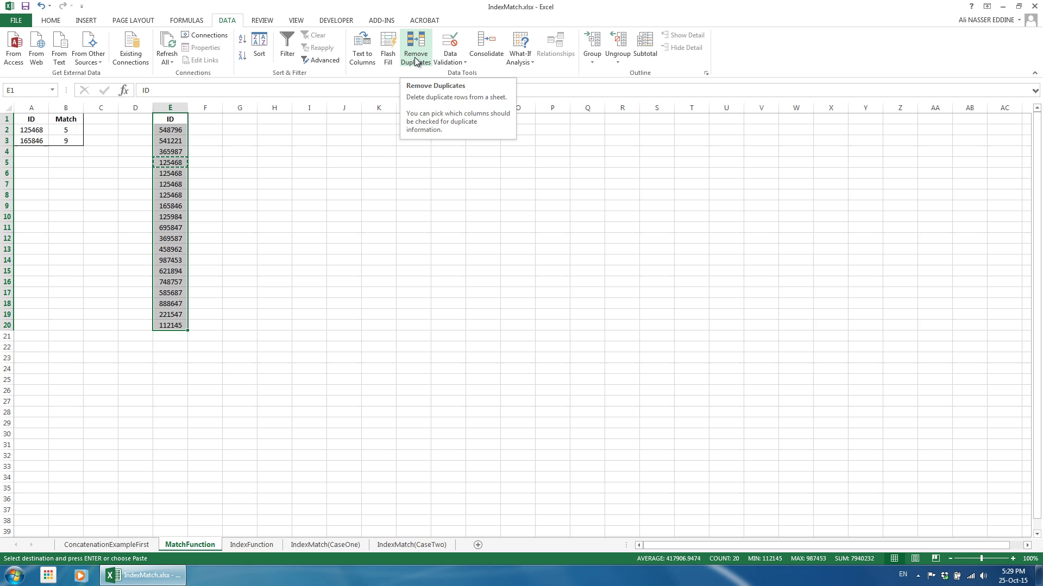
click(87, 20)
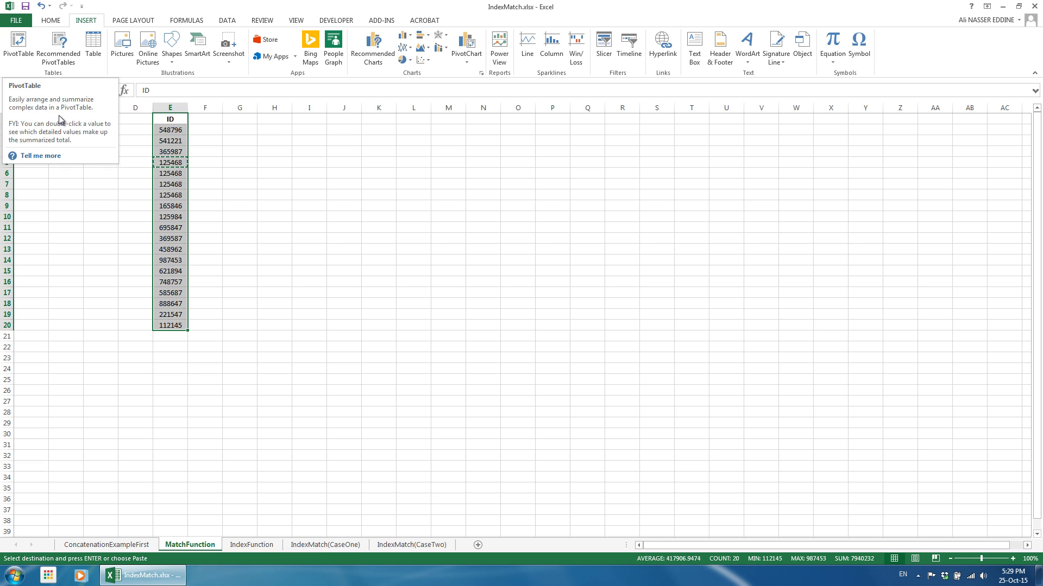
click(207, 140)
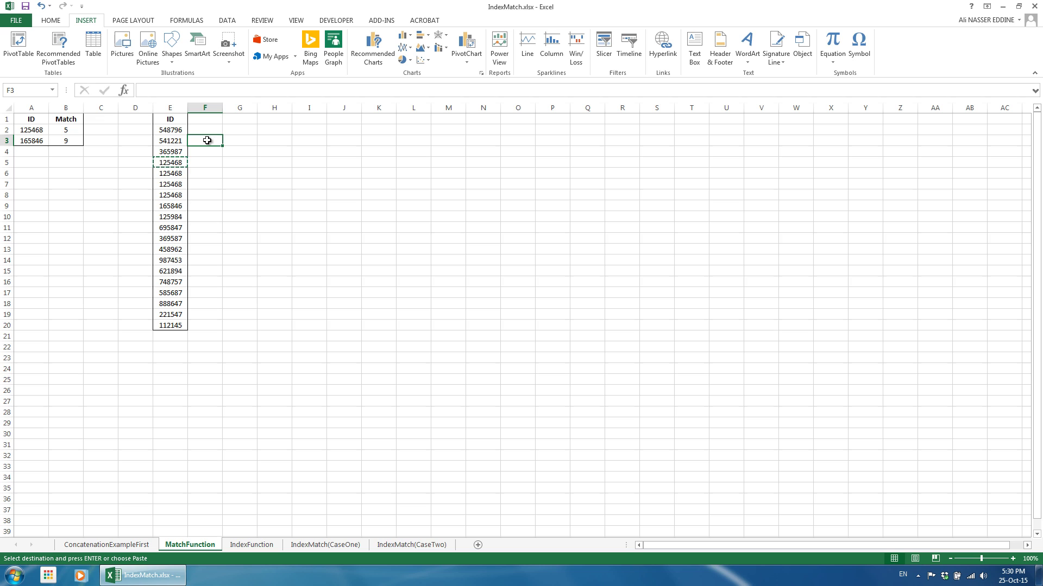
Switch to the IndexFunction sheet and select the Grades table F2:I8
click(253, 545)
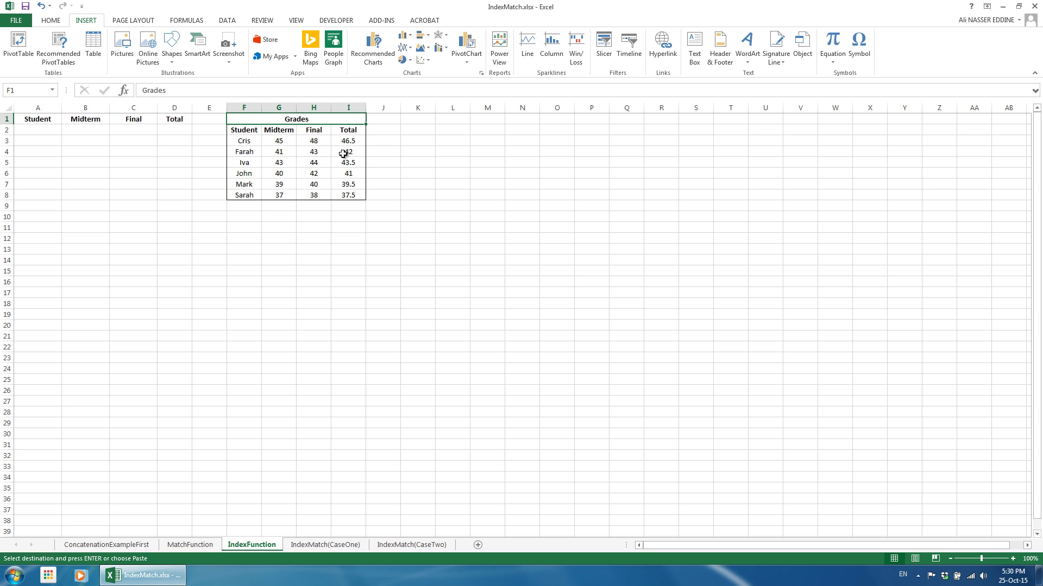
drag(243, 130, 348, 196)
click(278, 162)
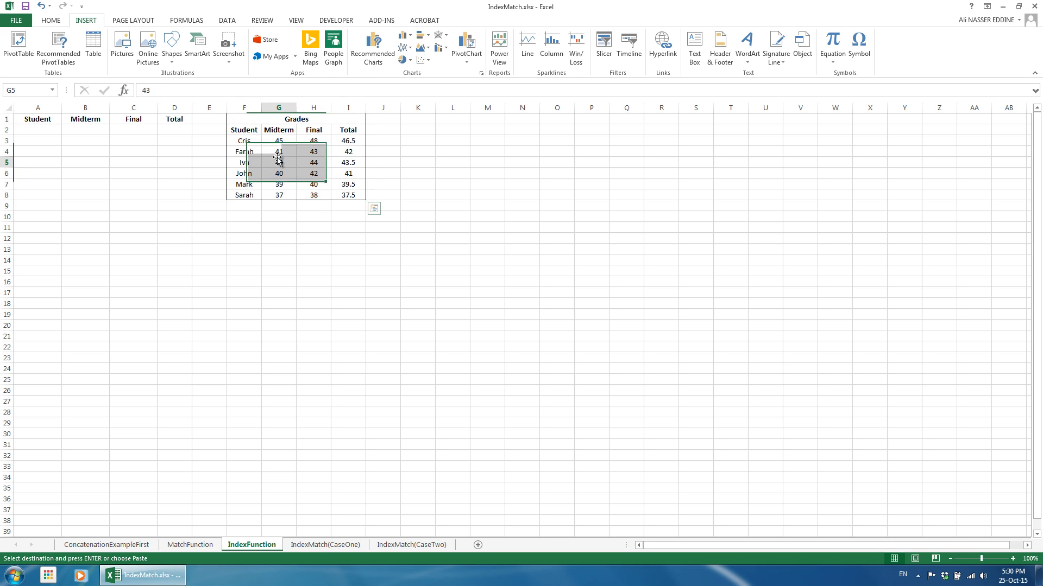
Enter =INDEX($F$3:$I$8,1,1) in A2 to return the first student, Cris
click(332, 150)
click(304, 172)
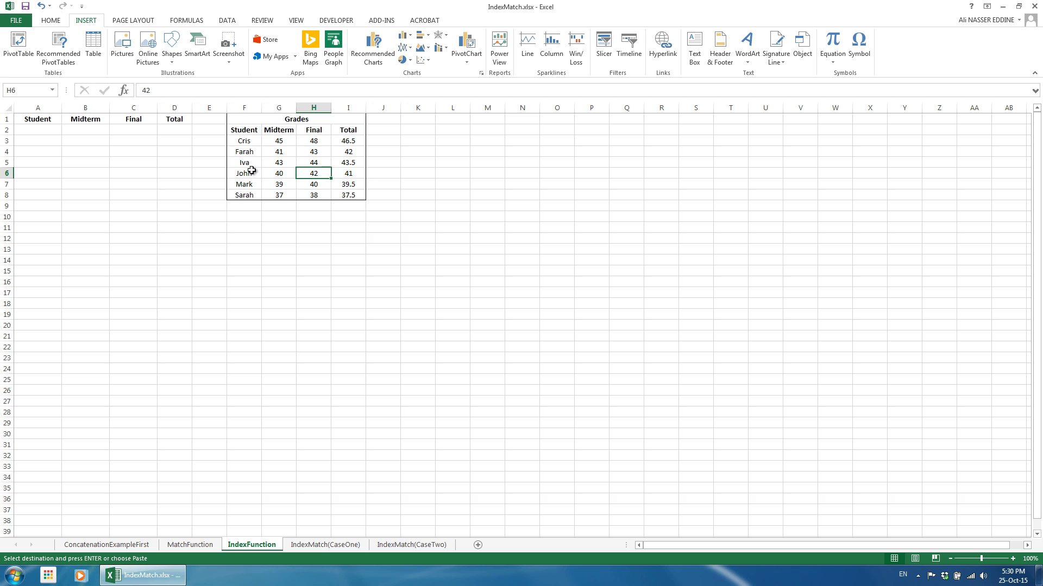
click(55, 129)
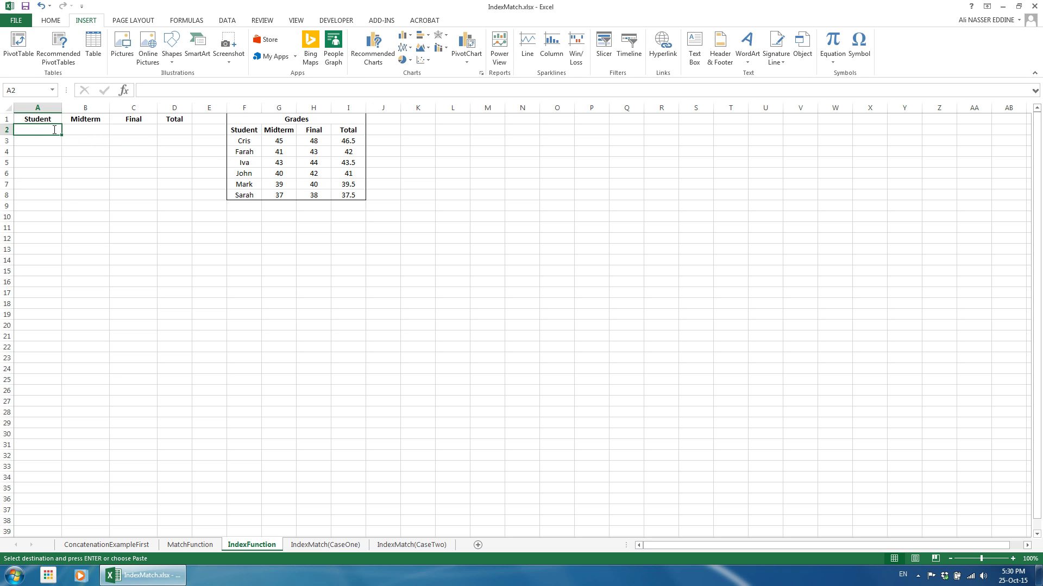
text(=index()
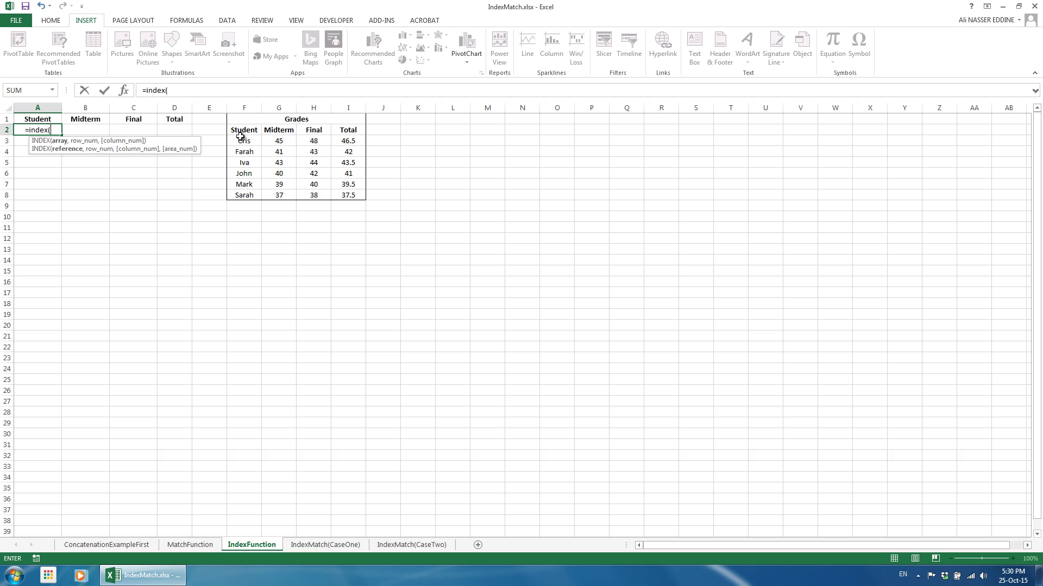
drag(241, 137, 346, 191)
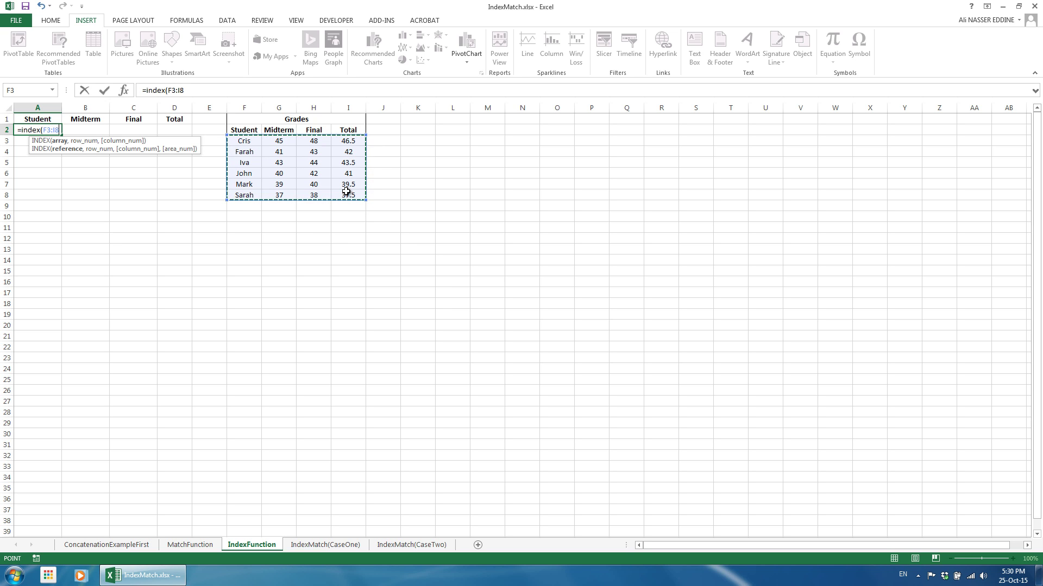
key(F4)
text(,)
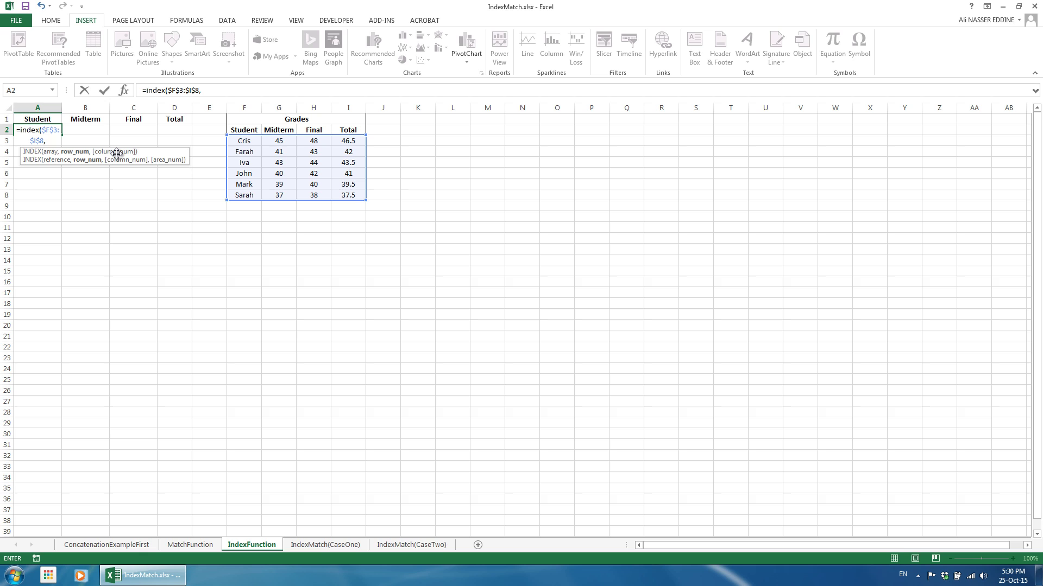
text(1,1)
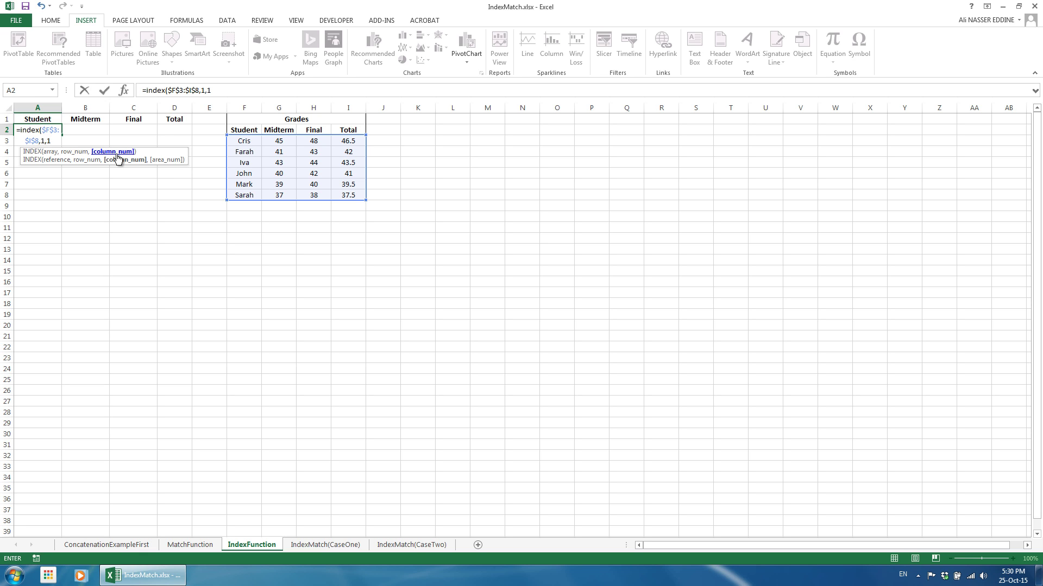
key(ctrl+Return)
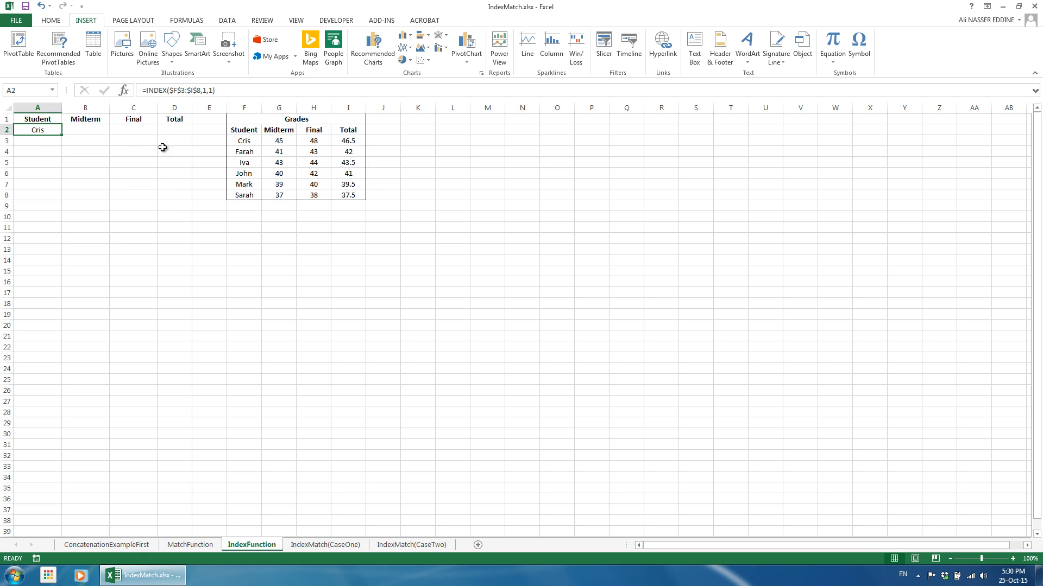
drag(243, 140, 250, 197)
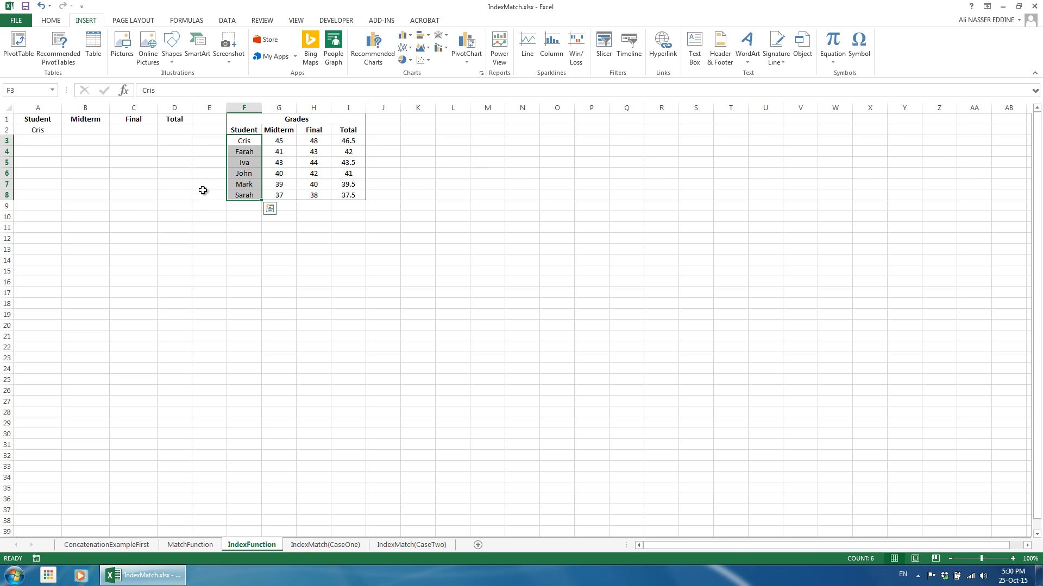
Change the INDEX row argument in A2 from 1 to 5
click(38, 130)
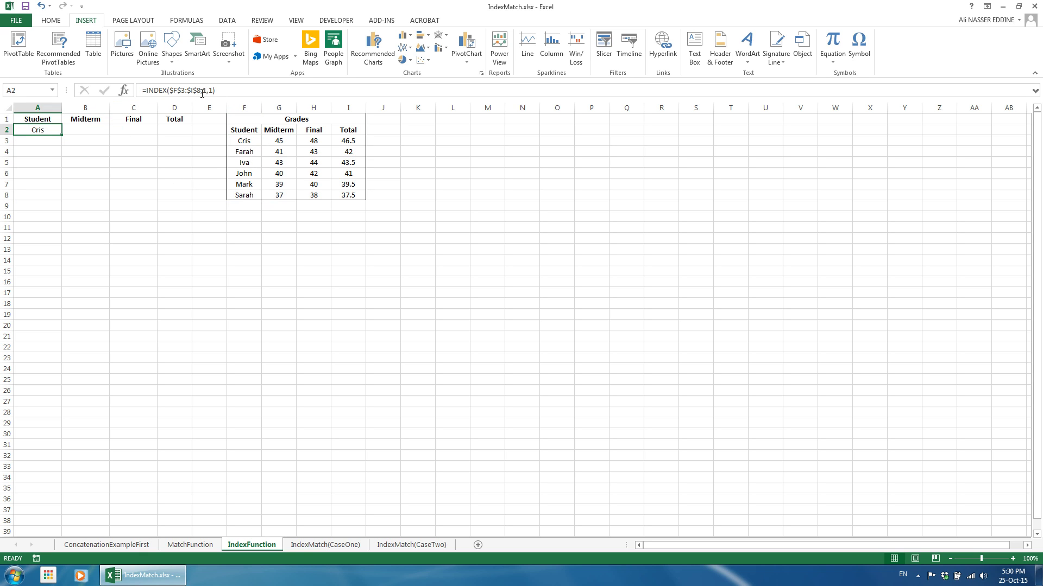
click(205, 90)
key(BackSpace)
text(5)
key(ctrl+Return)
Set the column argument to 0 and array-enter the INDEX across A2:D2 for Mark's row
drag(255, 143, 353, 142)
click(51, 131)
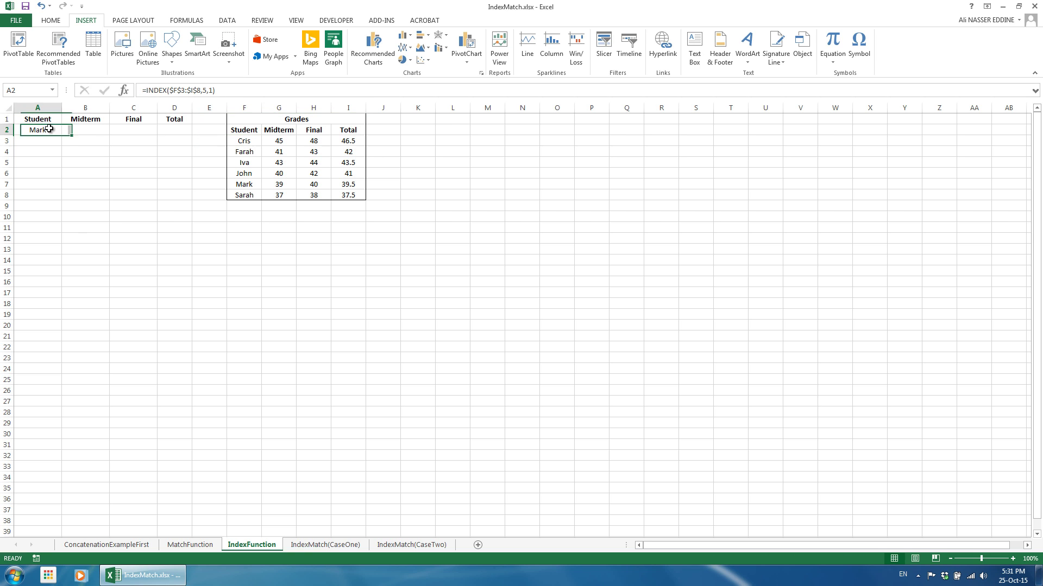
click(212, 90)
key(BackSpace)
key(ctrl+Return)
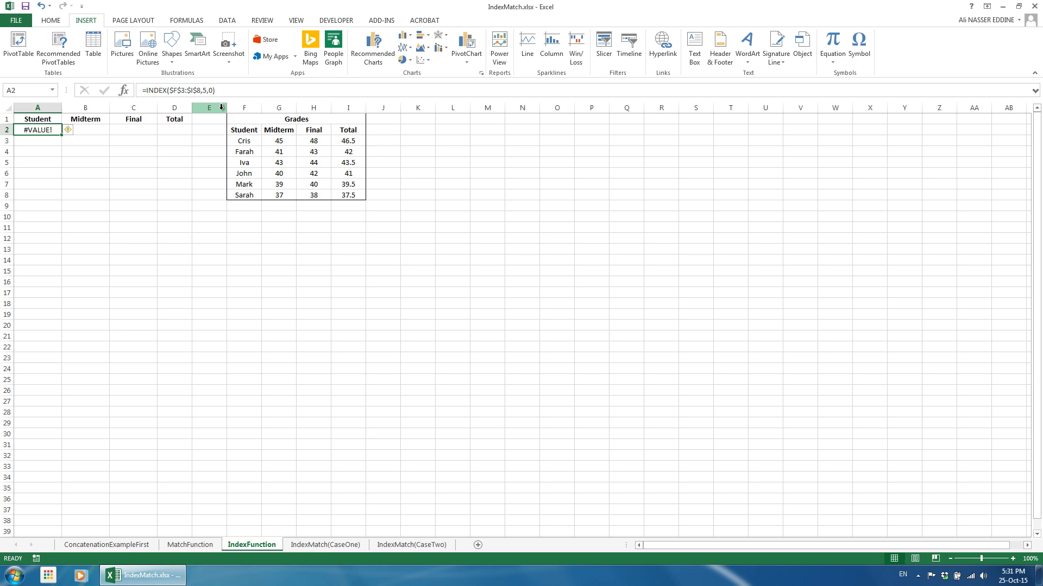
drag(62, 134, 184, 136)
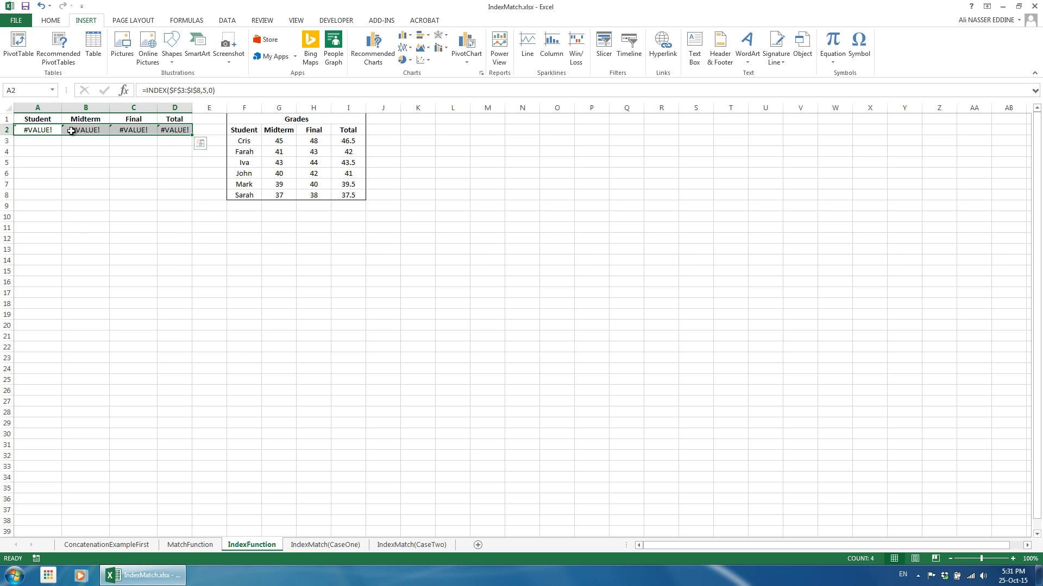
click(219, 90)
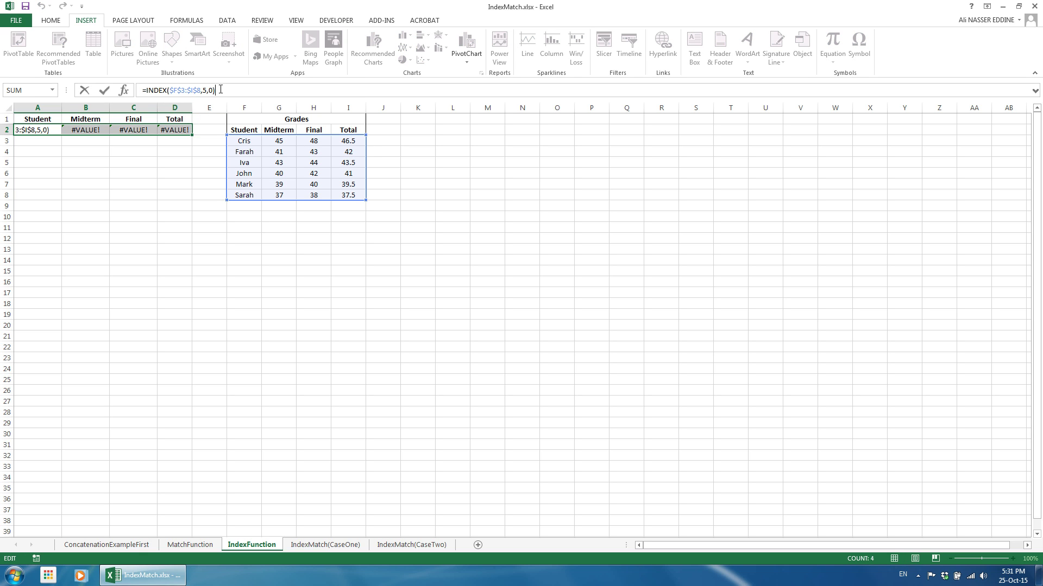
key(ctrl+shift+Return)
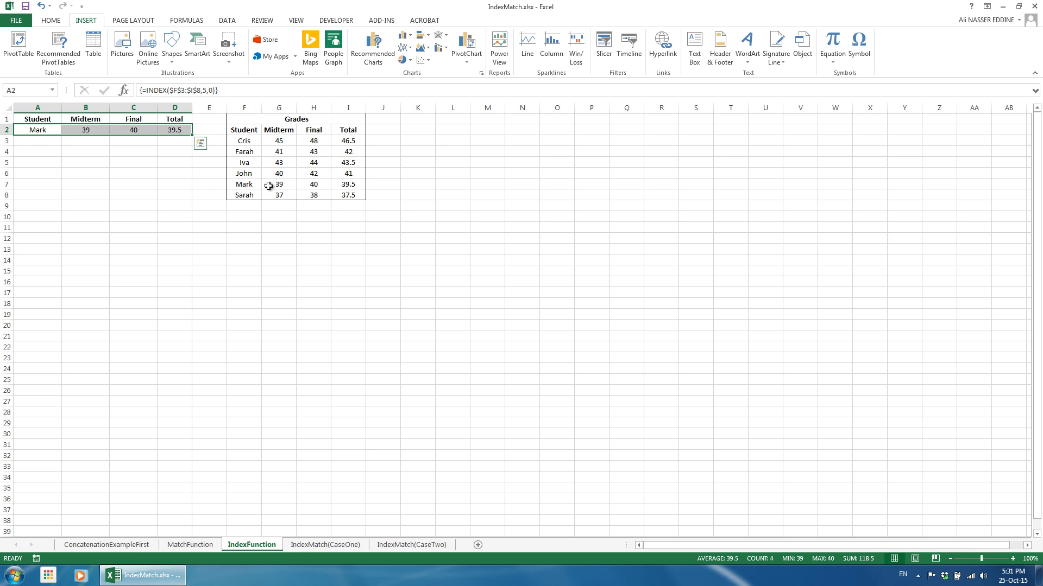
click(205, 90)
key(BackSpace)
text(1)
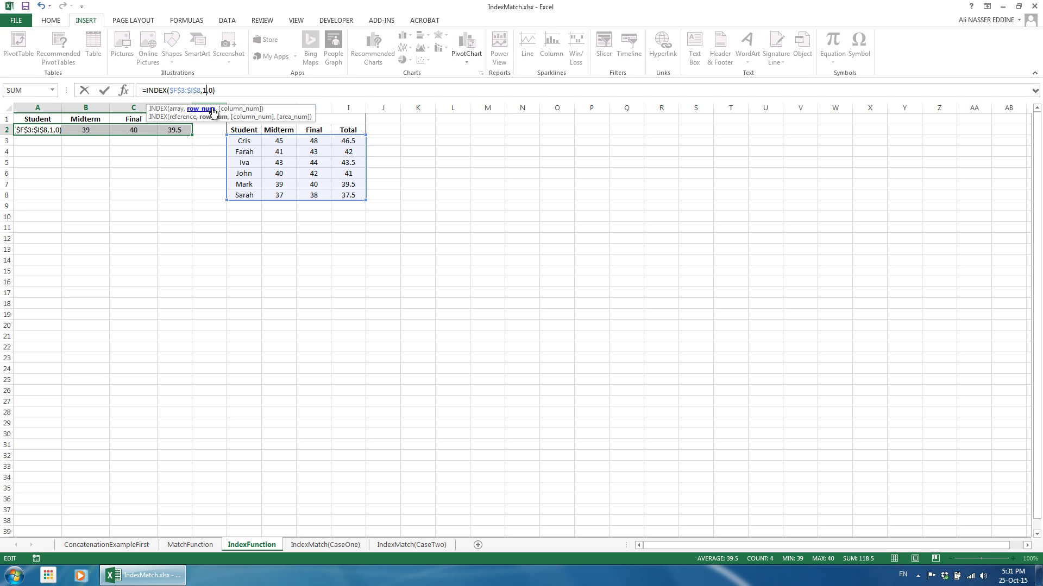
key(ctrl+shift+Return)
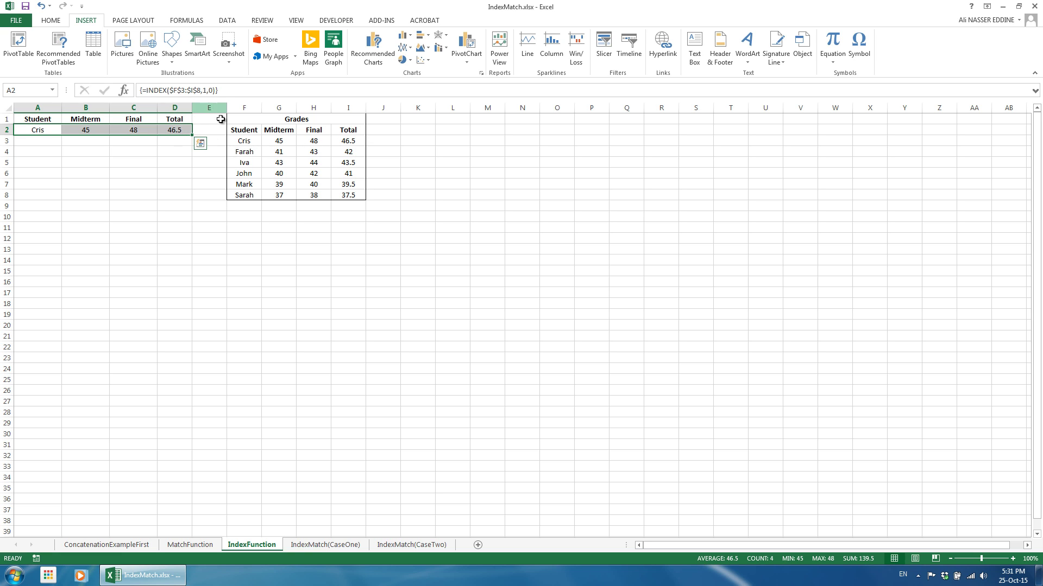
click(206, 91)
key(BackSpace)
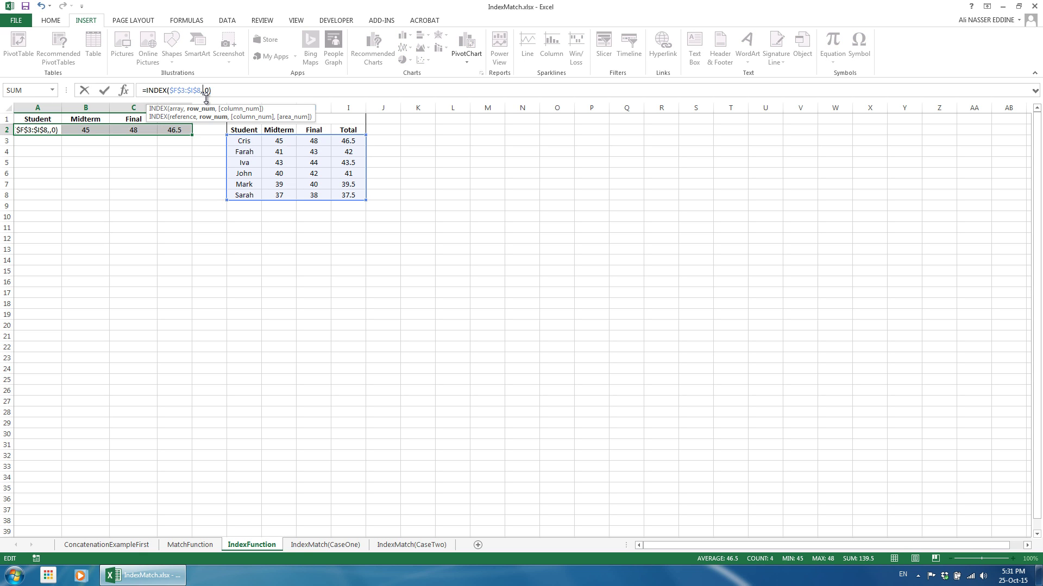
text(7)
key(ctrl+shift+Return)
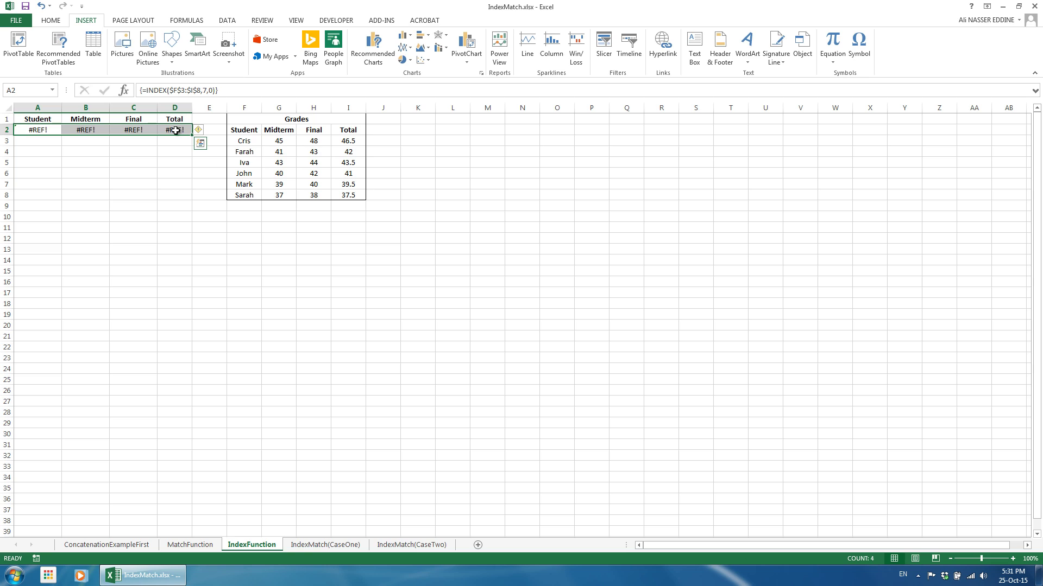
key(ctrl+z)
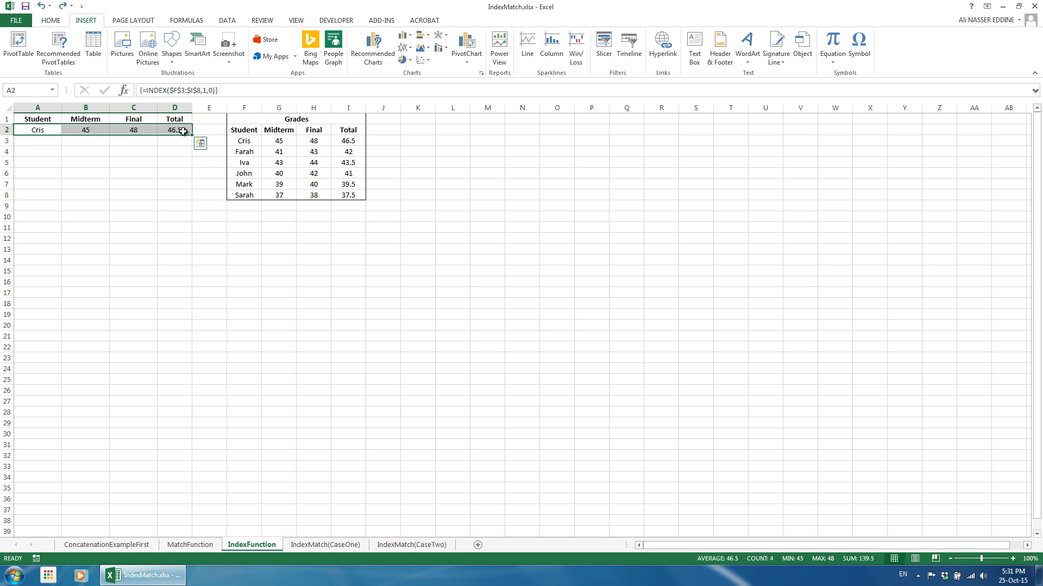
click(244, 108)
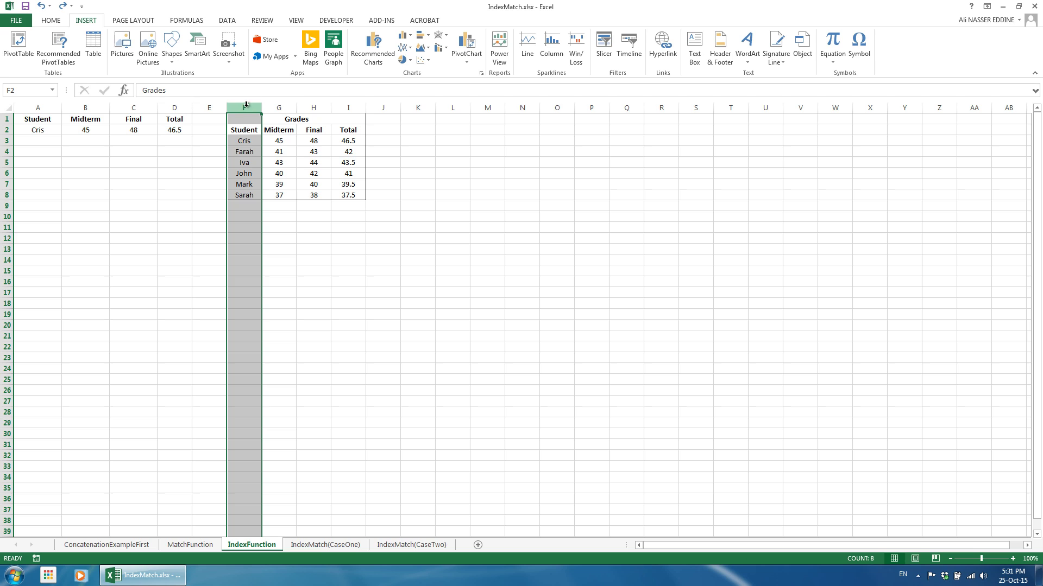
click(45, 108)
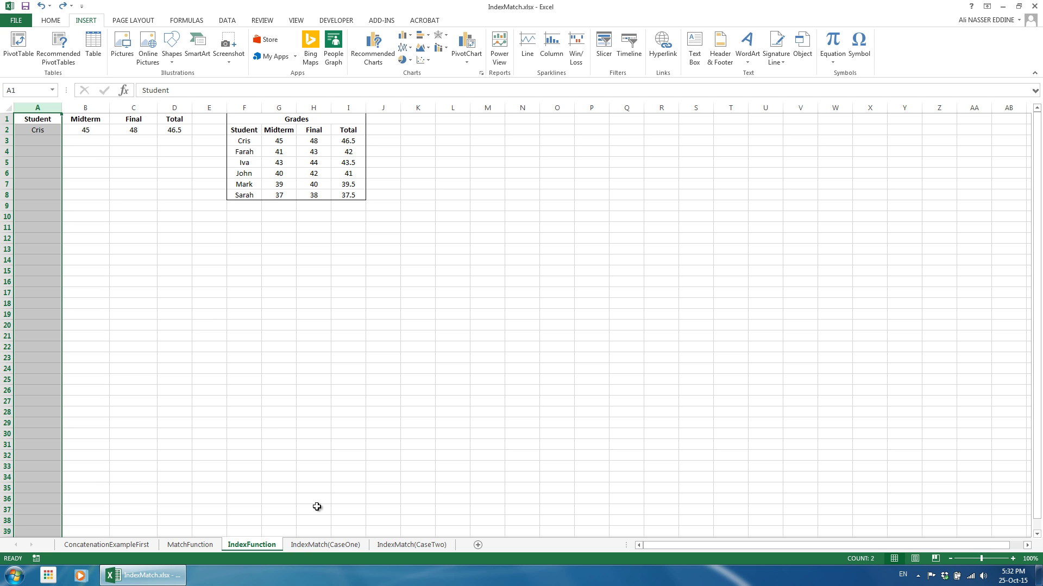
Go to the IndexMatch(CaseOne) sheet, check the ten lookup IDs in A3:A12, and select B3
click(350, 546)
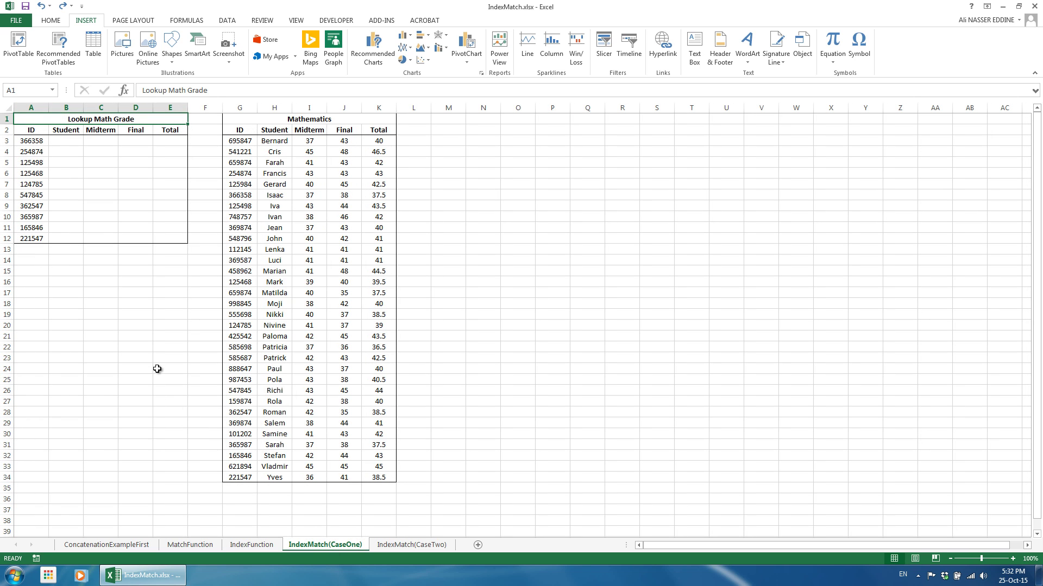
drag(41, 143, 40, 237)
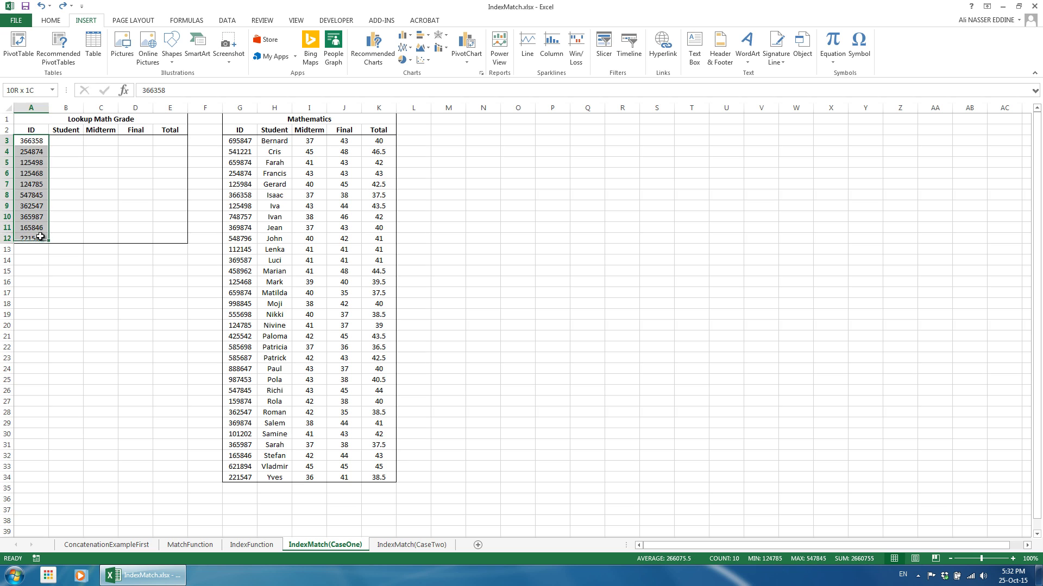
click(408, 545)
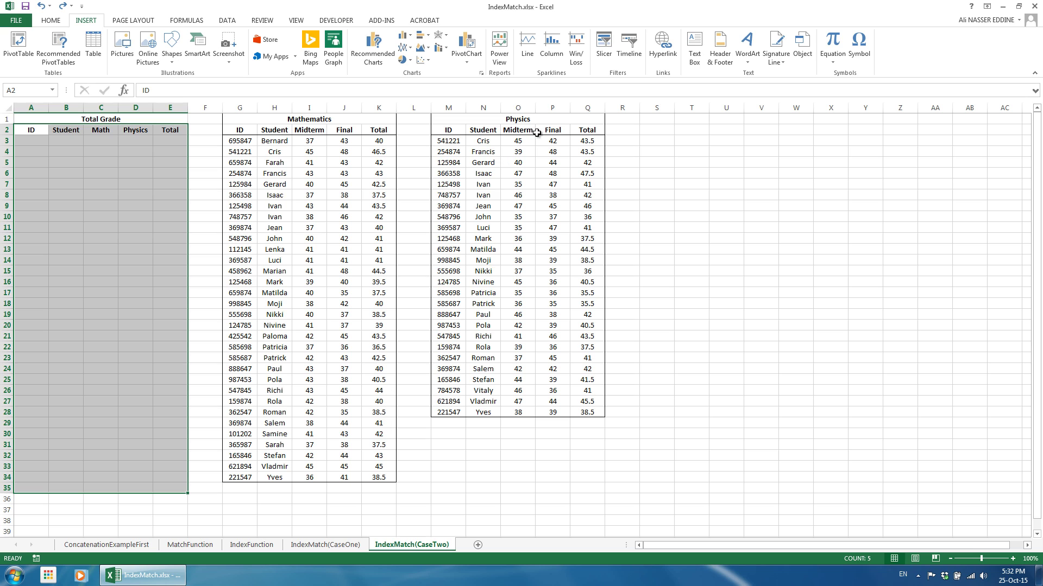
click(347, 545)
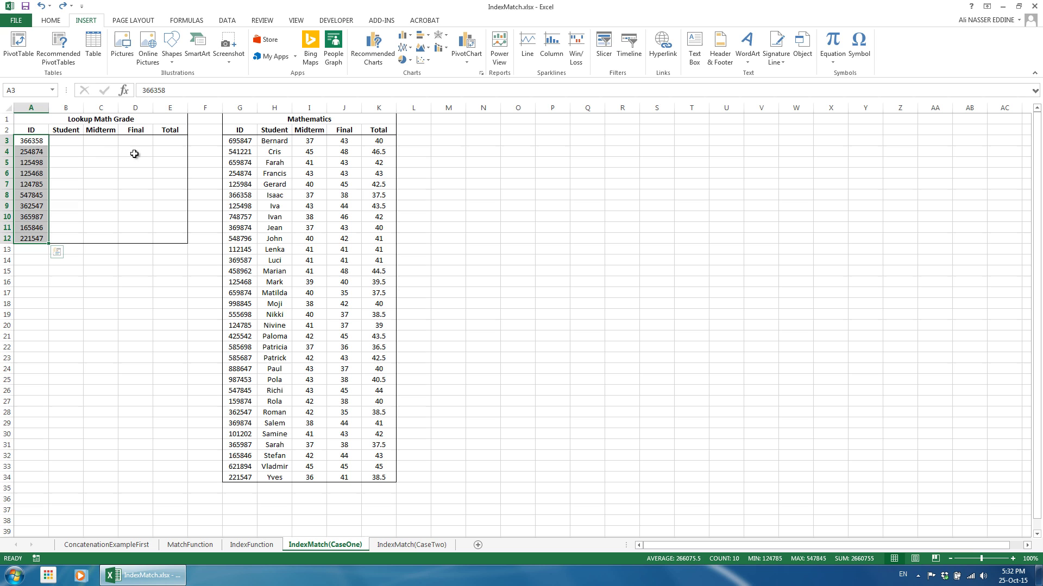
click(71, 141)
Enter =INDEX($G$2:$K$34,17,2) in B3 so it returns the student name Moji
text(=inde)
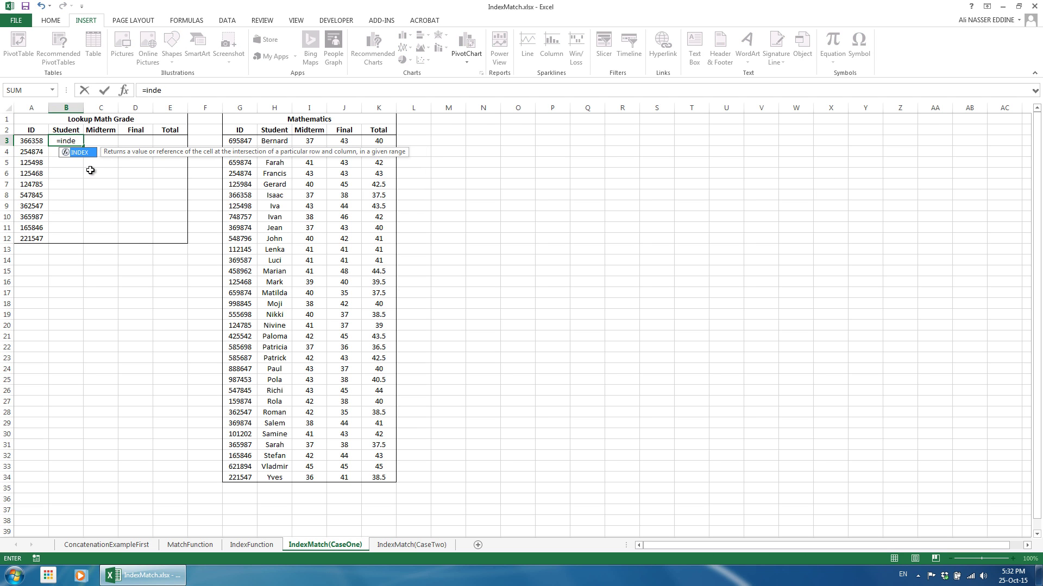
text(x()
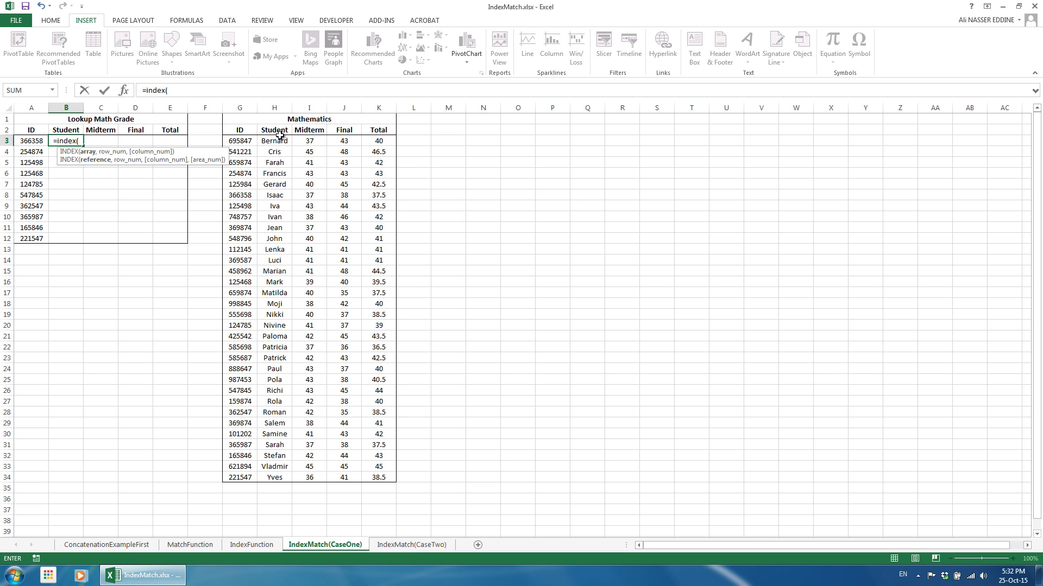
drag(237, 130, 372, 477)
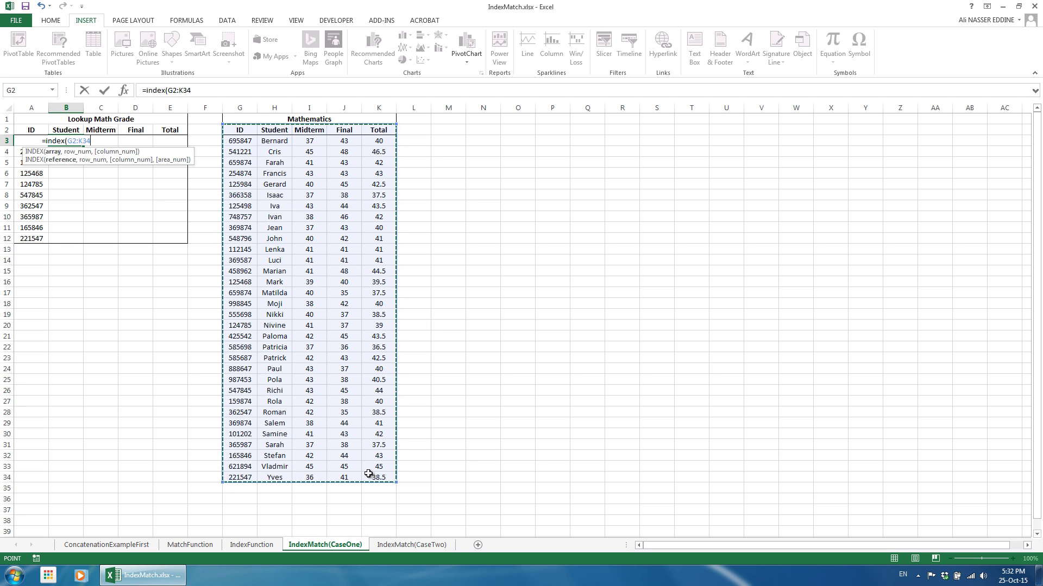
key(F4)
text(,)
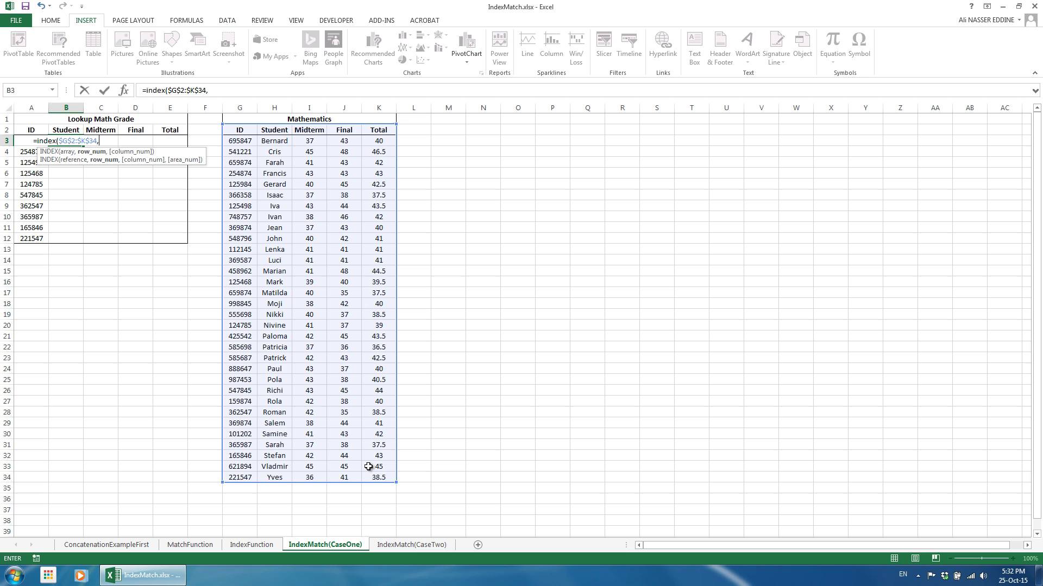
text(,)
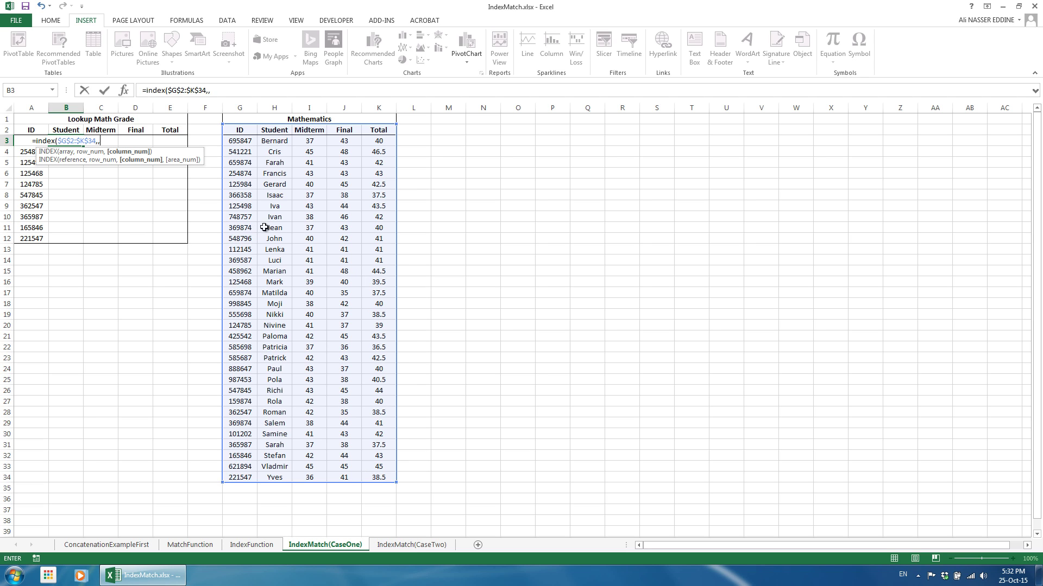
text(2)
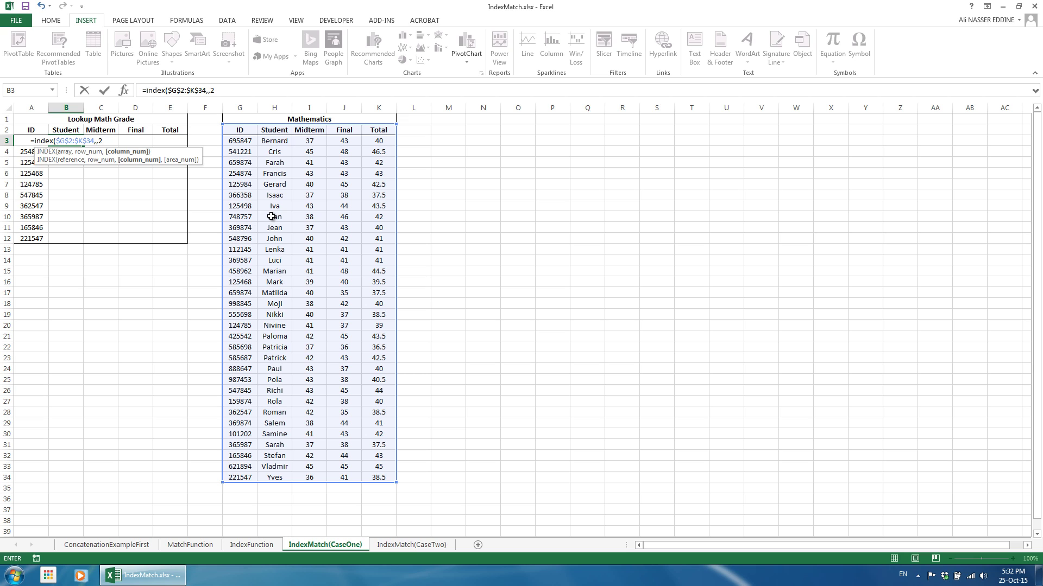
text())
click(98, 144)
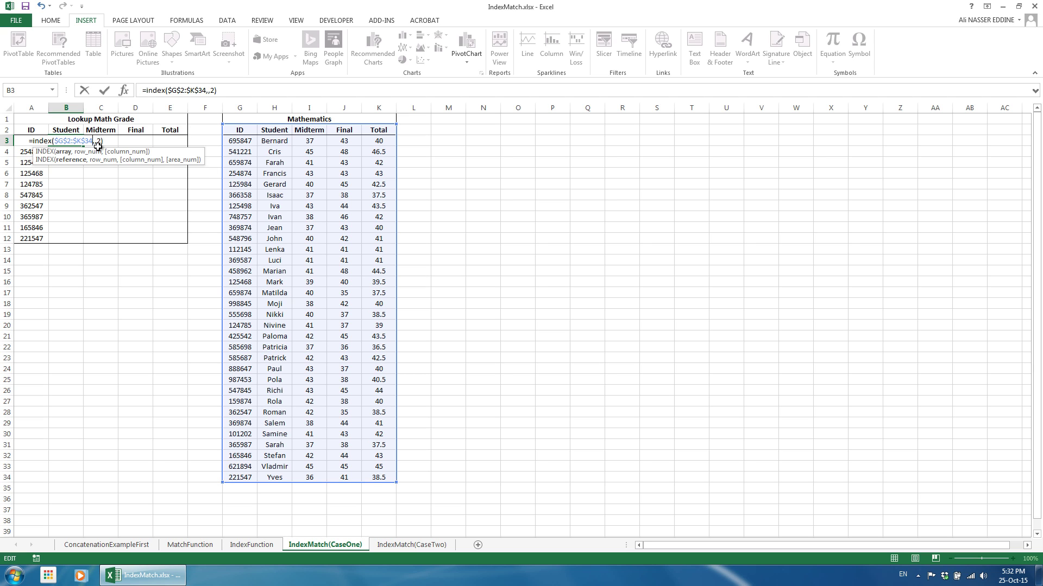
text(17)
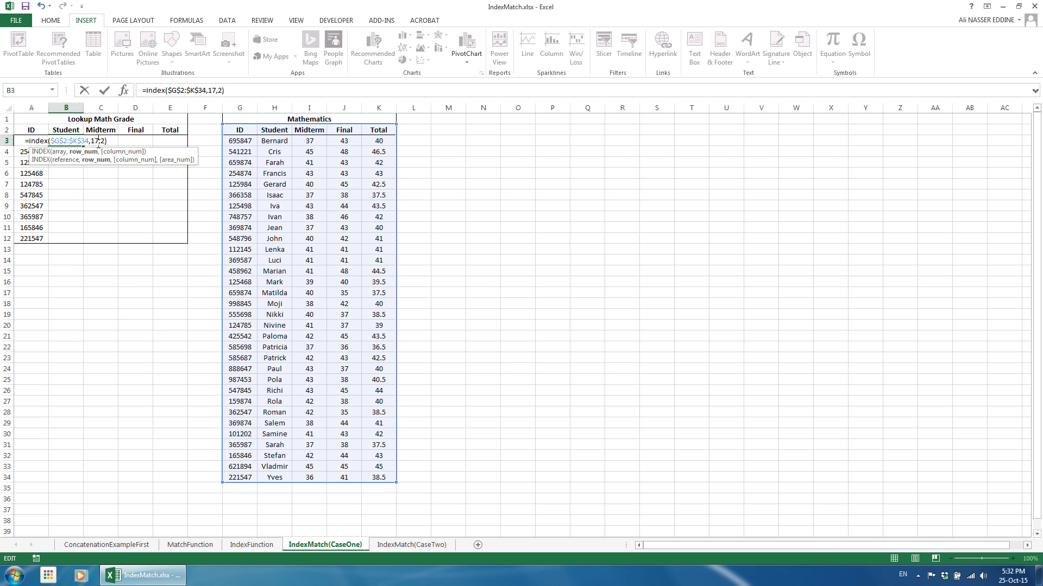
key(Return)
drag(239, 131, 289, 479)
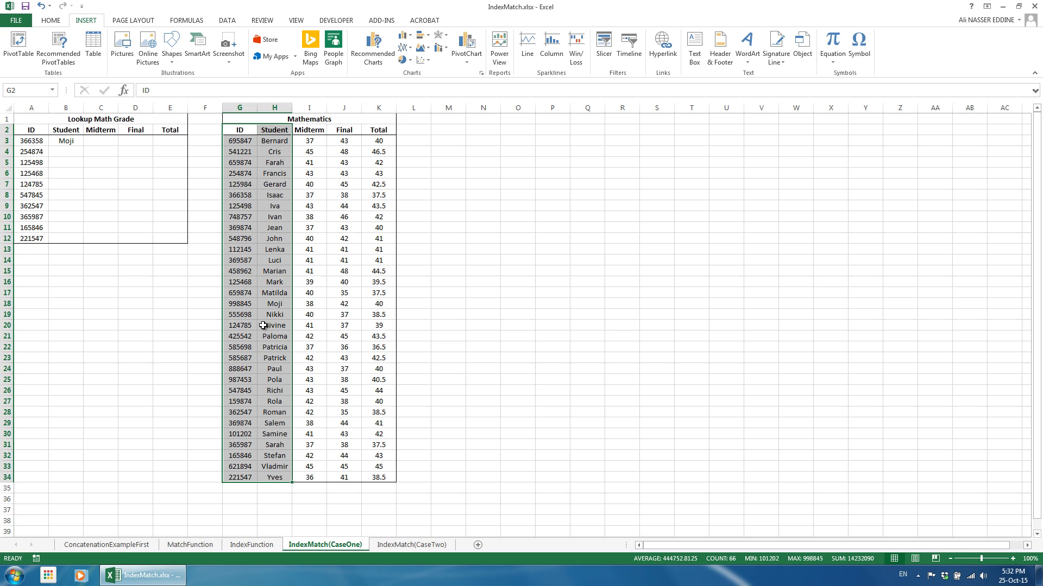
Replace B3's row number 17 with MATCH(A3,$G$2:$G$34,0) so it returns Isaac
click(68, 142)
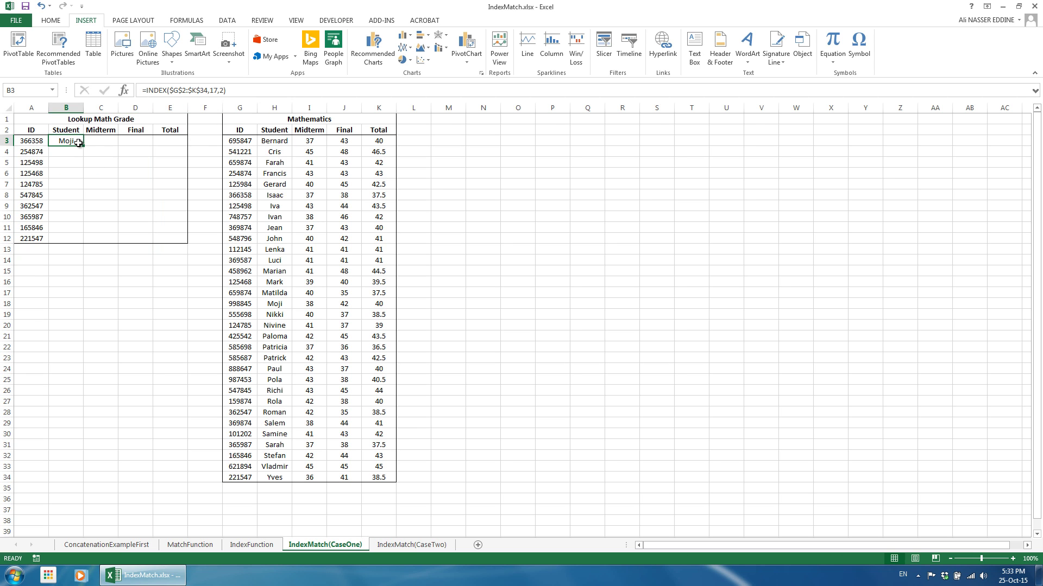
click(215, 91)
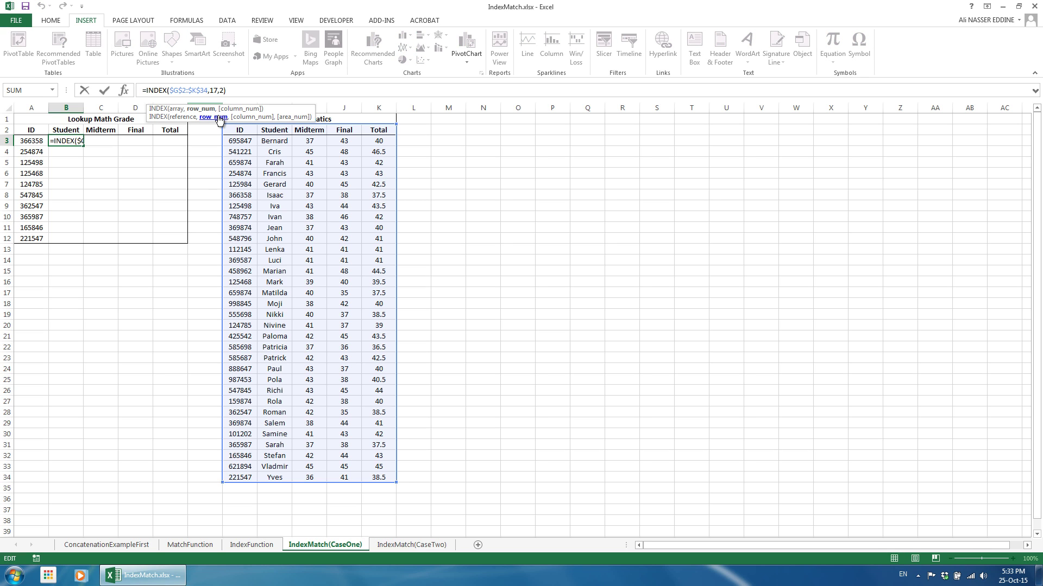
key(BackSpace)
key(BackSpace)
text(match)
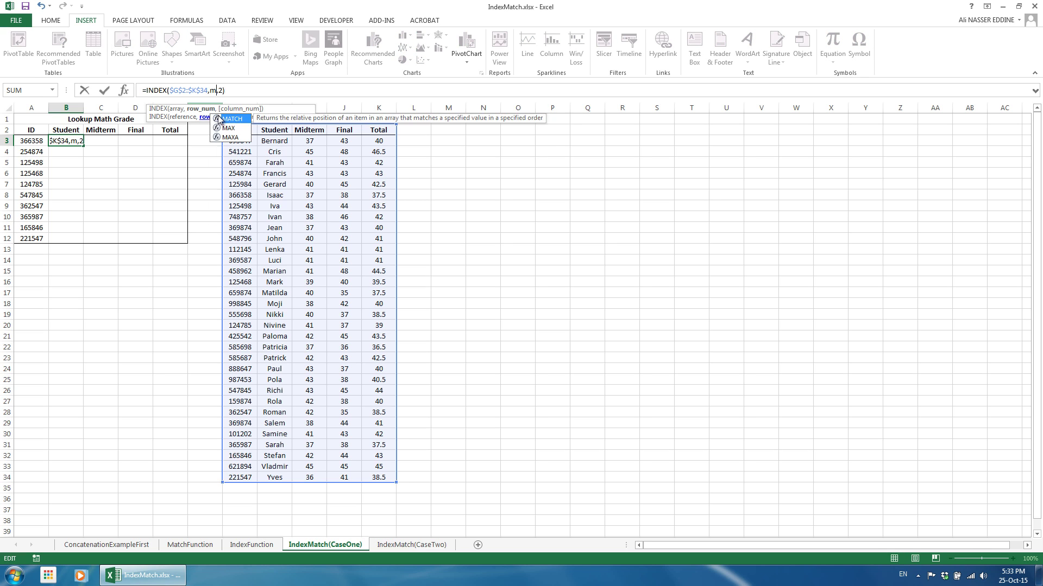
text(()
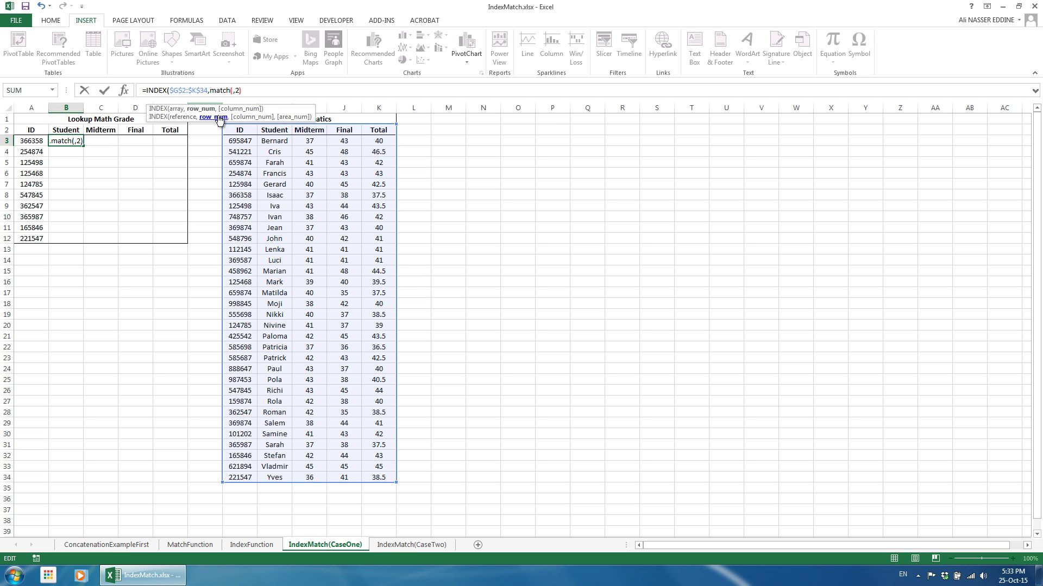
click(36, 142)
text(,)
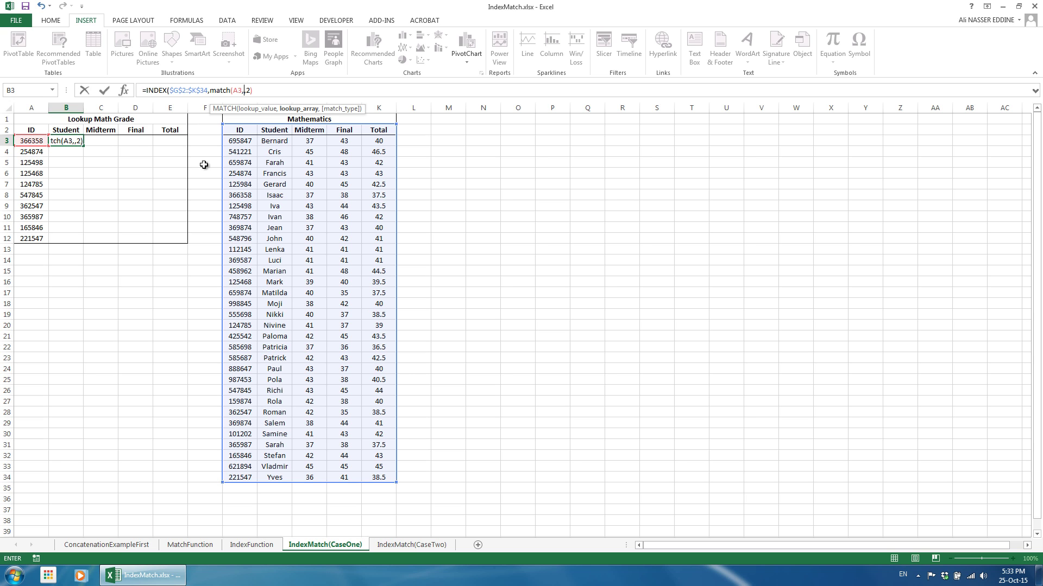
drag(241, 131, 245, 477)
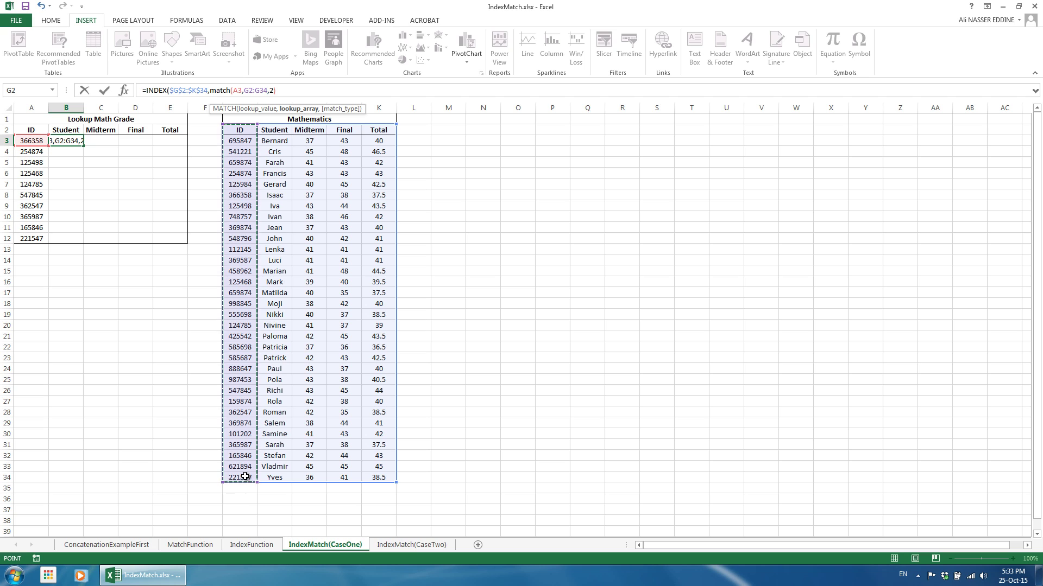
key(F4)
text(,)
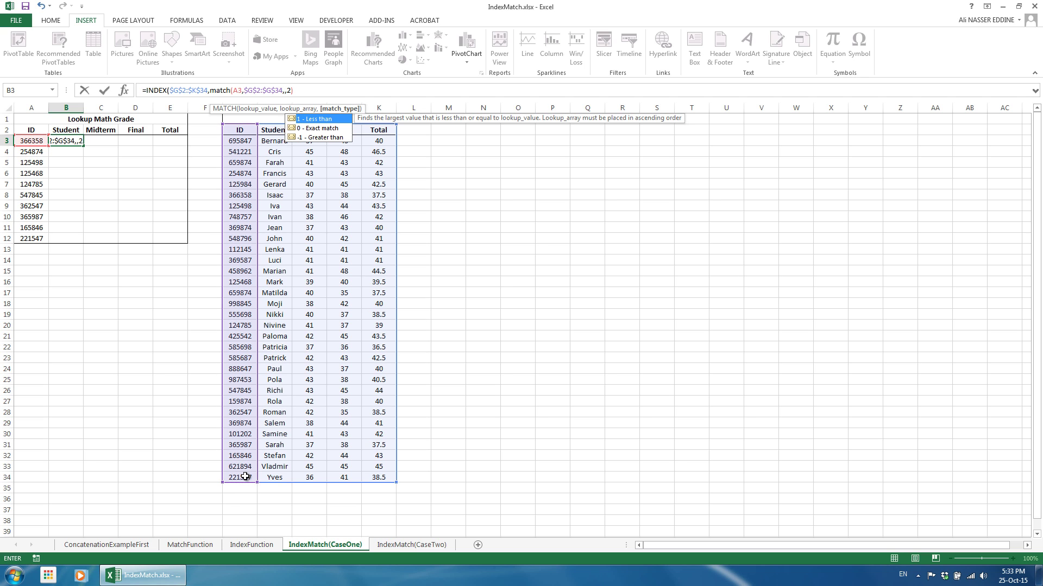
text(0))
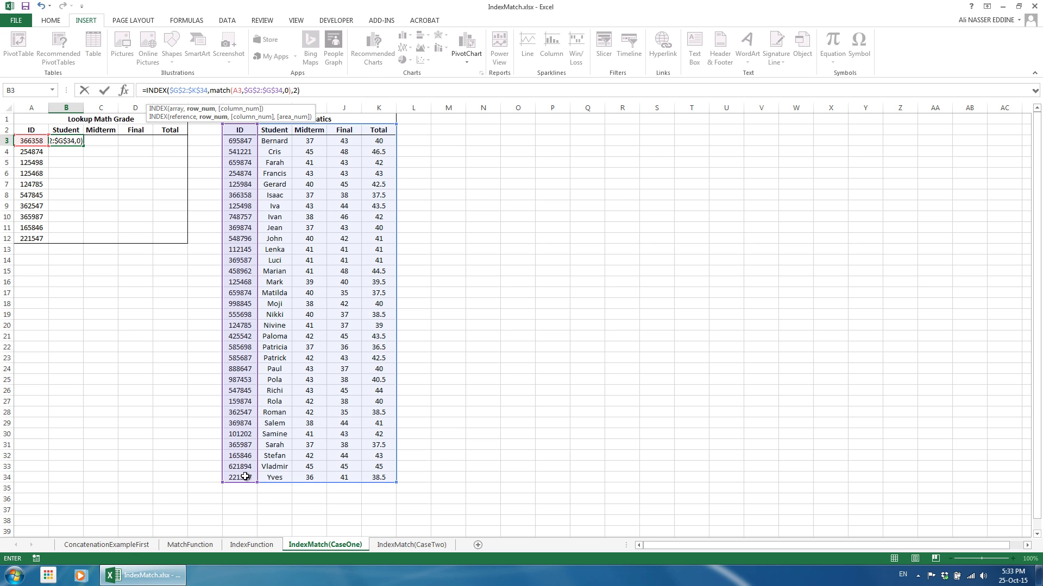
key(ctrl+Return)
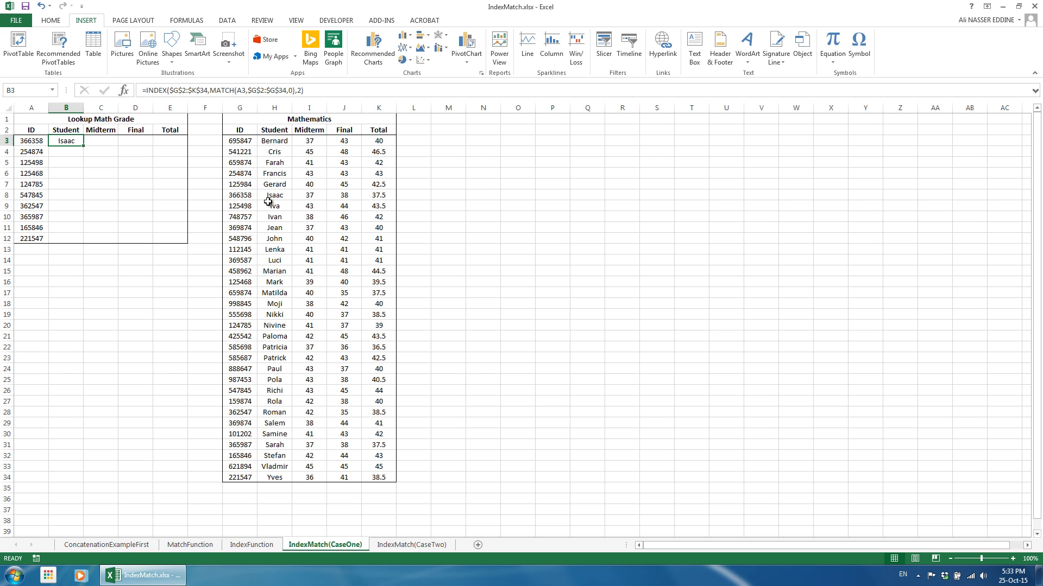
Copy B3's lookup formula into E3 and remove the column number so E3 shows 37.5
drag(306, 90, 119, 95)
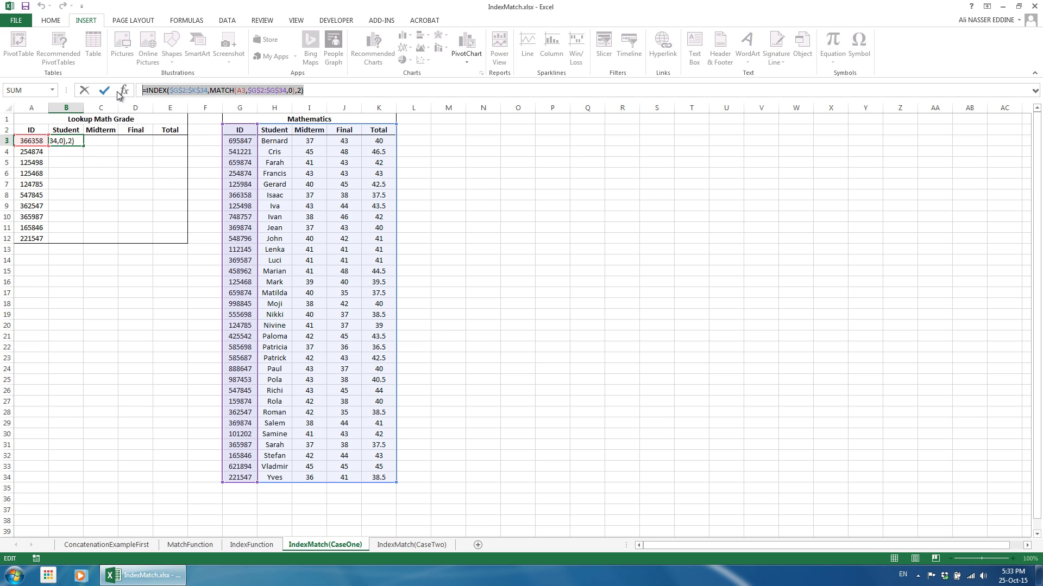
key(ctrl+c)
key(Escape)
click(172, 140)
key(ctrl+v)
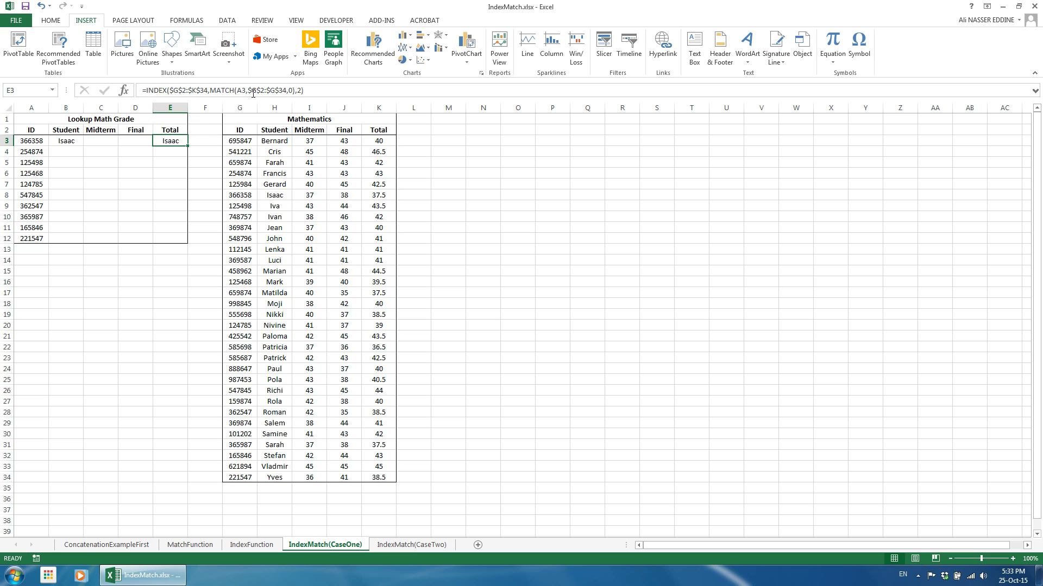
click(300, 90)
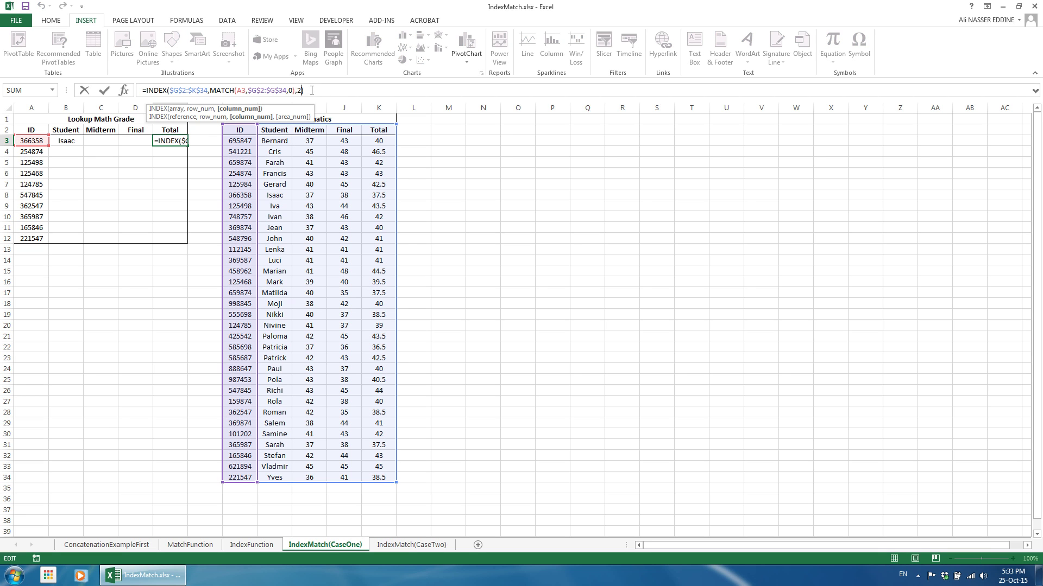
key(BackSpace)
key(ctrl+Return)
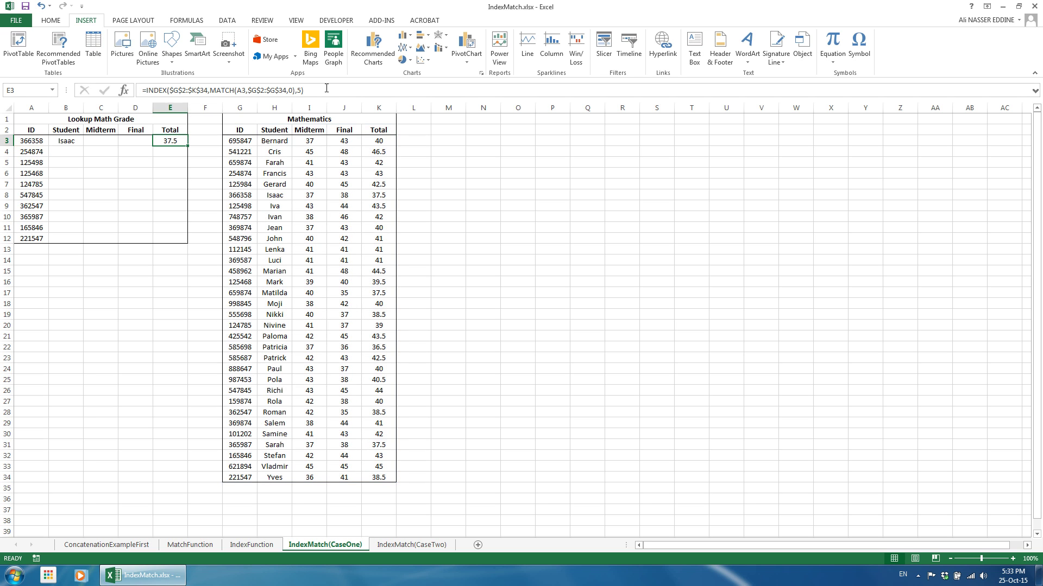
Compare E3 with Isaac's Mathematics row and review the still empty Midterm and Final cells
click(388, 196)
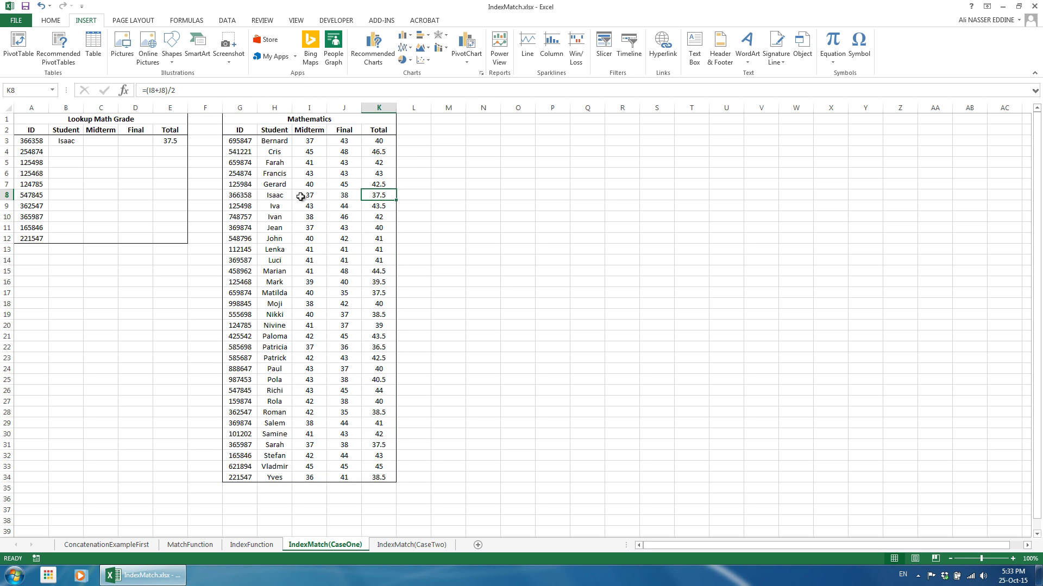
drag(272, 196, 389, 195)
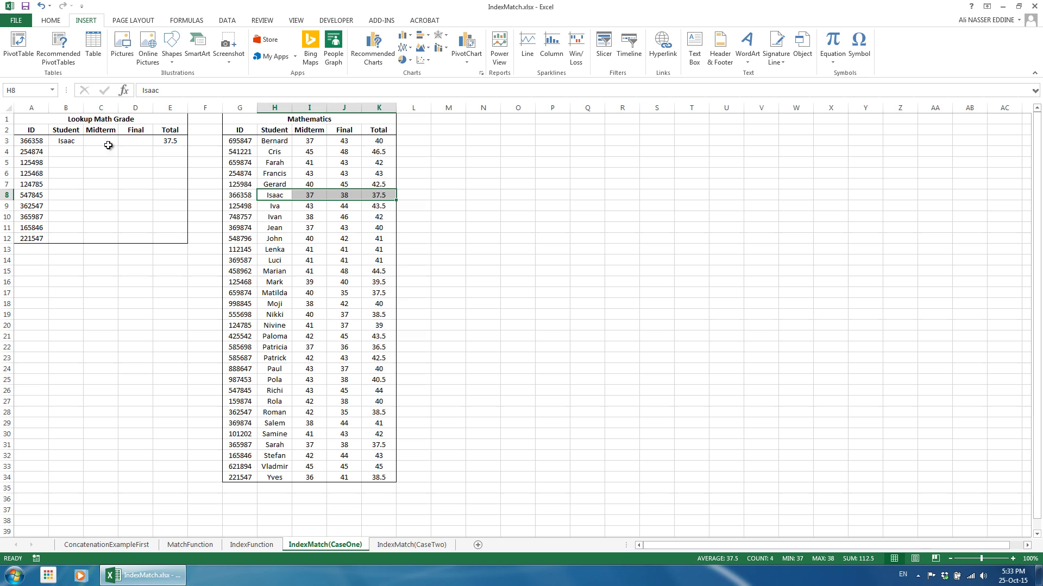
click(172, 142)
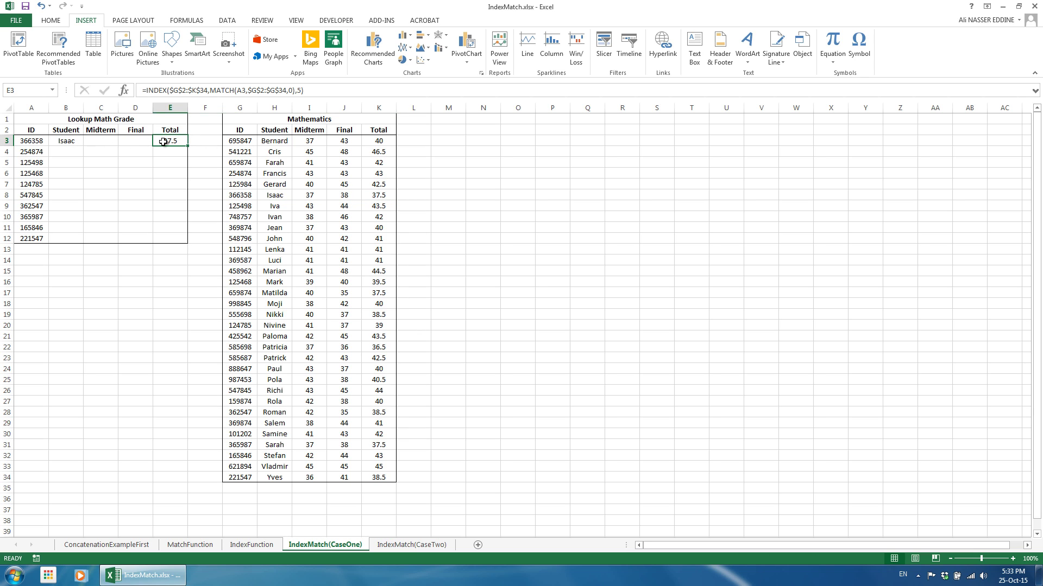
drag(141, 143, 144, 182)
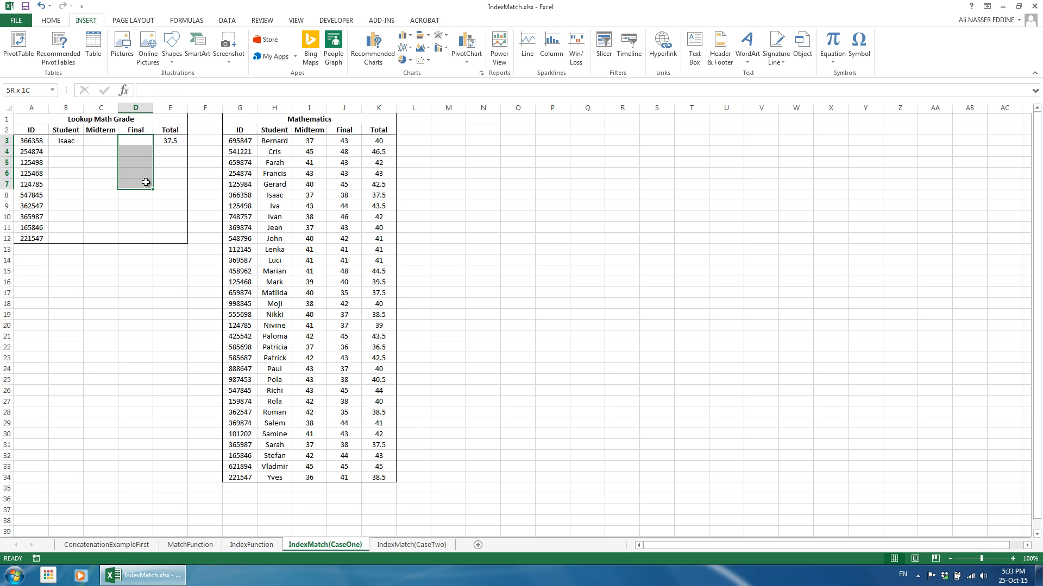
drag(99, 143, 105, 173)
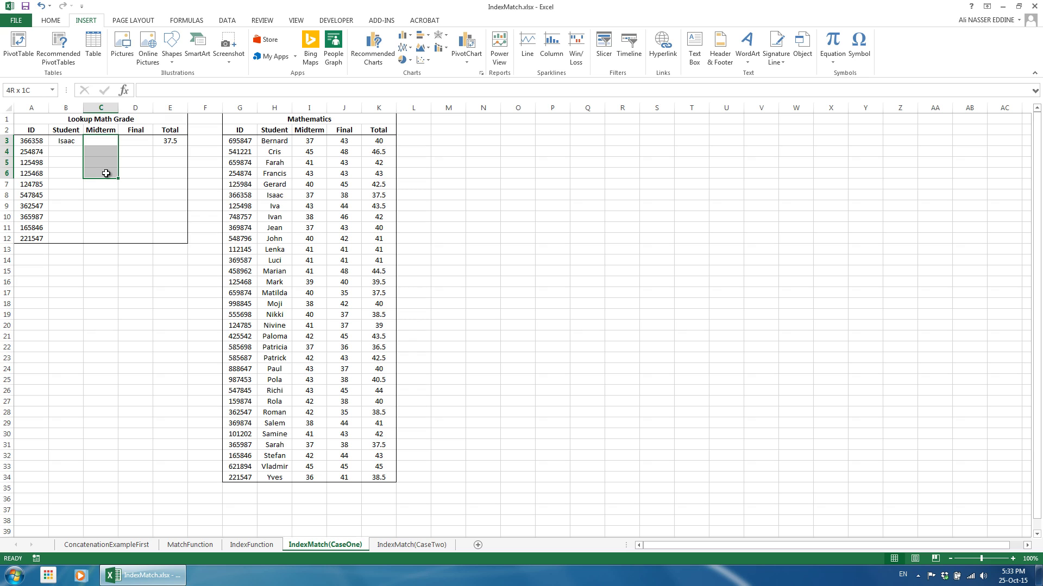
click(75, 141)
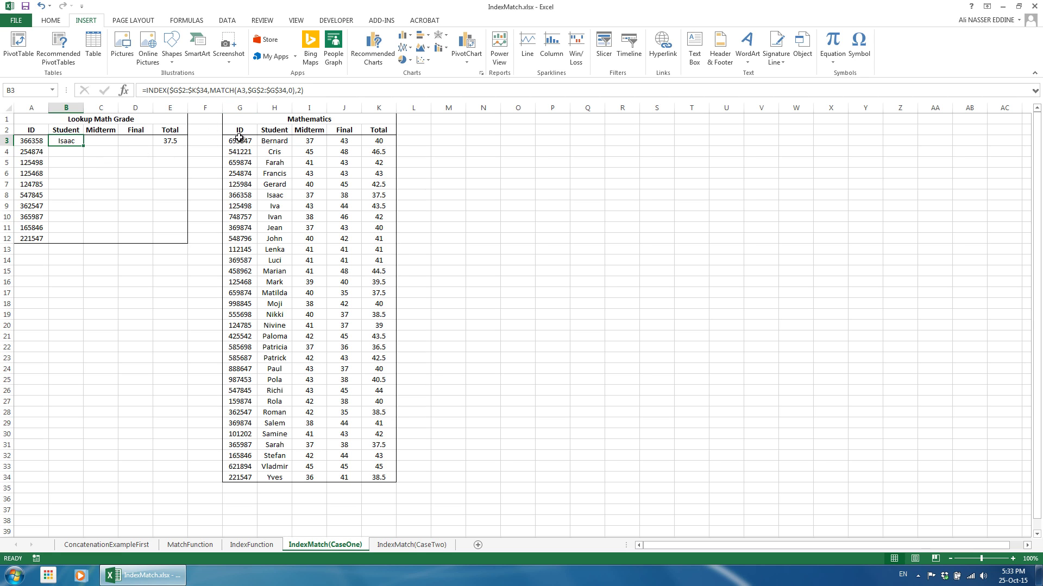
drag(236, 130, 376, 134)
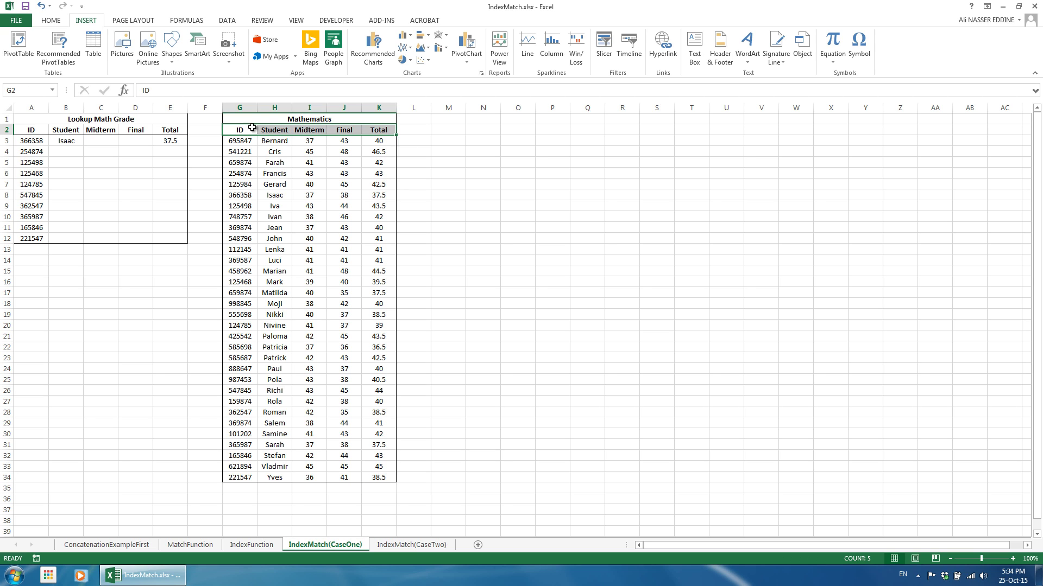
click(244, 112)
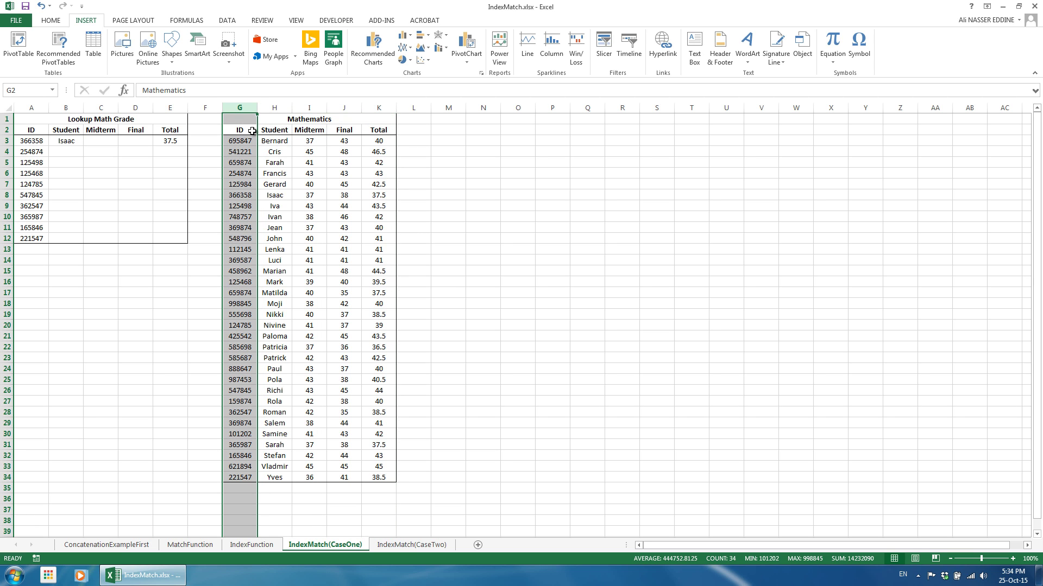
Insert a new column B in the lookup table headed Rep. ID
click(64, 107)
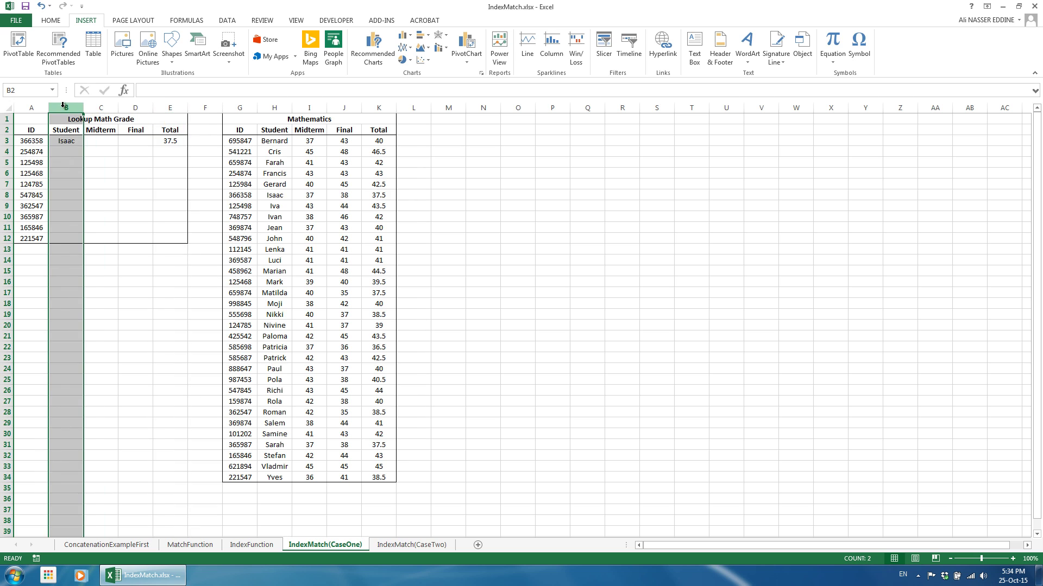
key(ctrl+shift+plus)
click(70, 129)
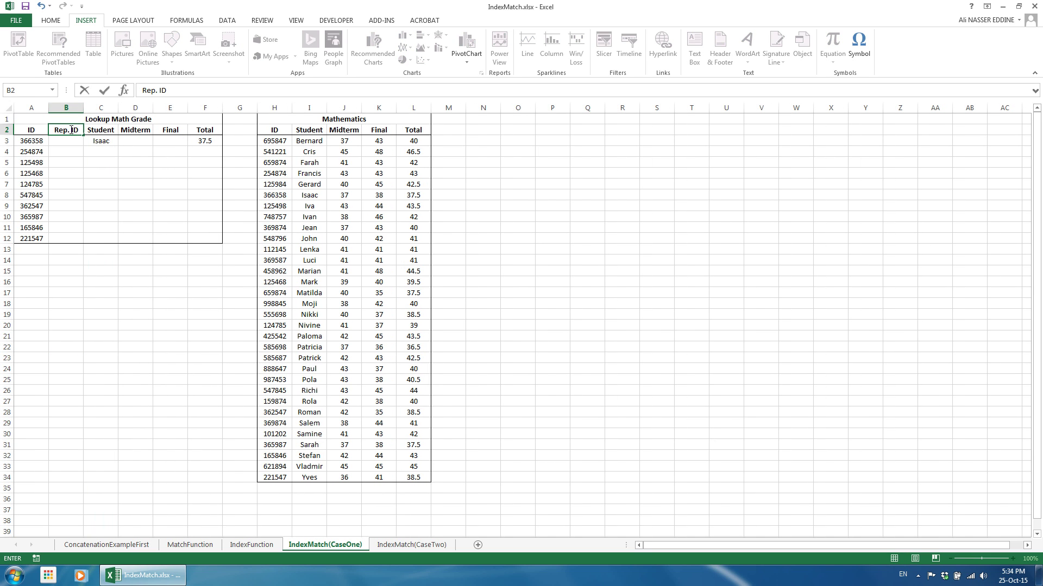
key(Escape)
Put C3's INDEX/MATCH formula in B3 with column 0, array-entered across B3:F3
click(95, 141)
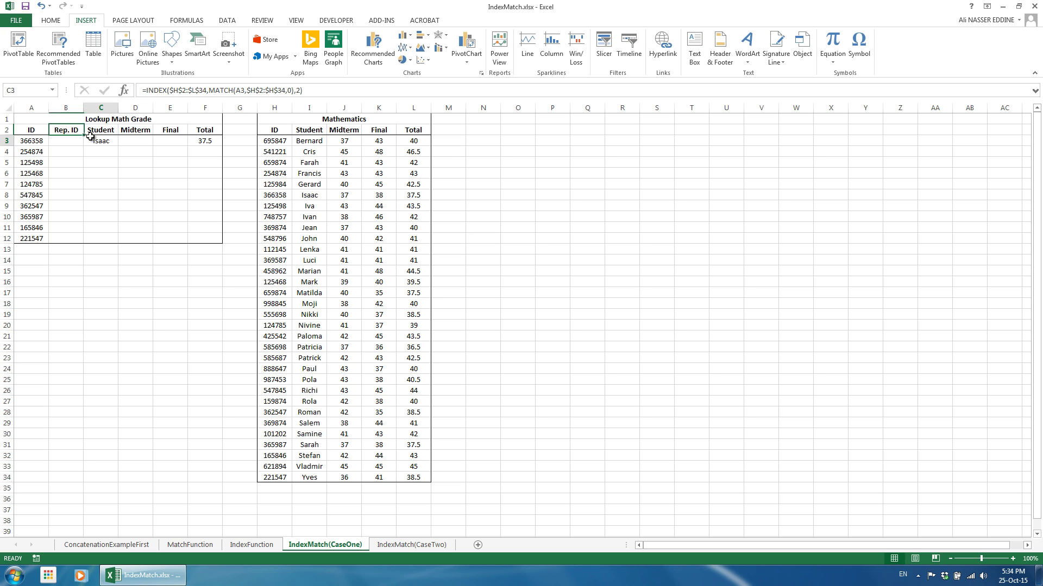
click(313, 90)
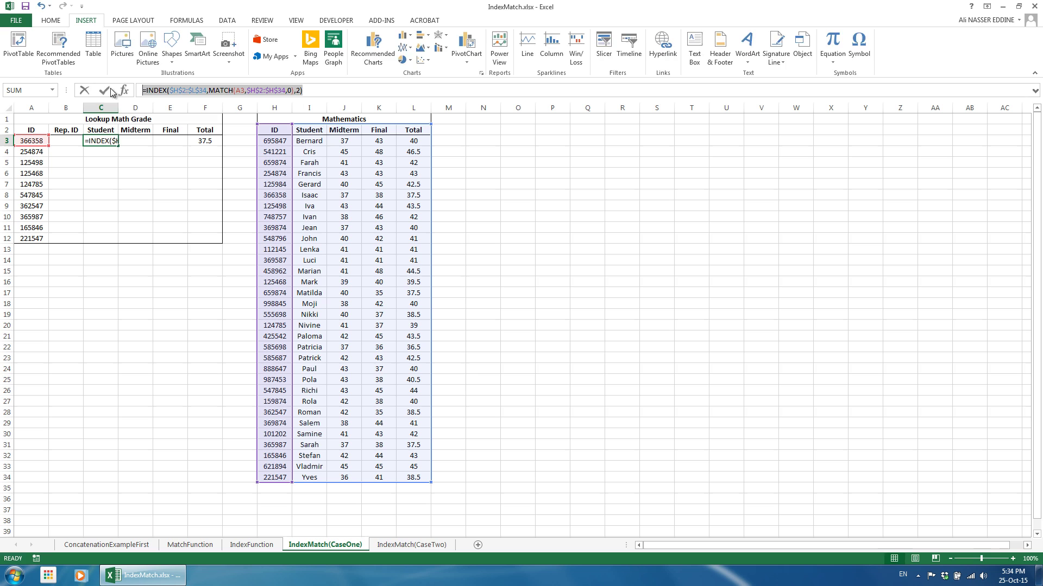
key(Escape)
click(72, 140)
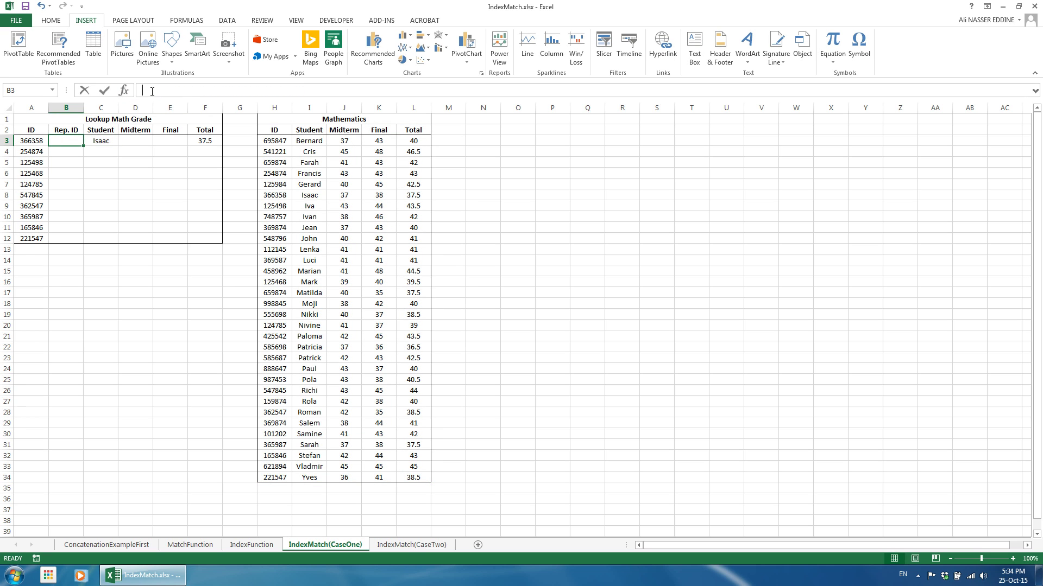
click(295, 90)
key(ctrl+v)
click(301, 90)
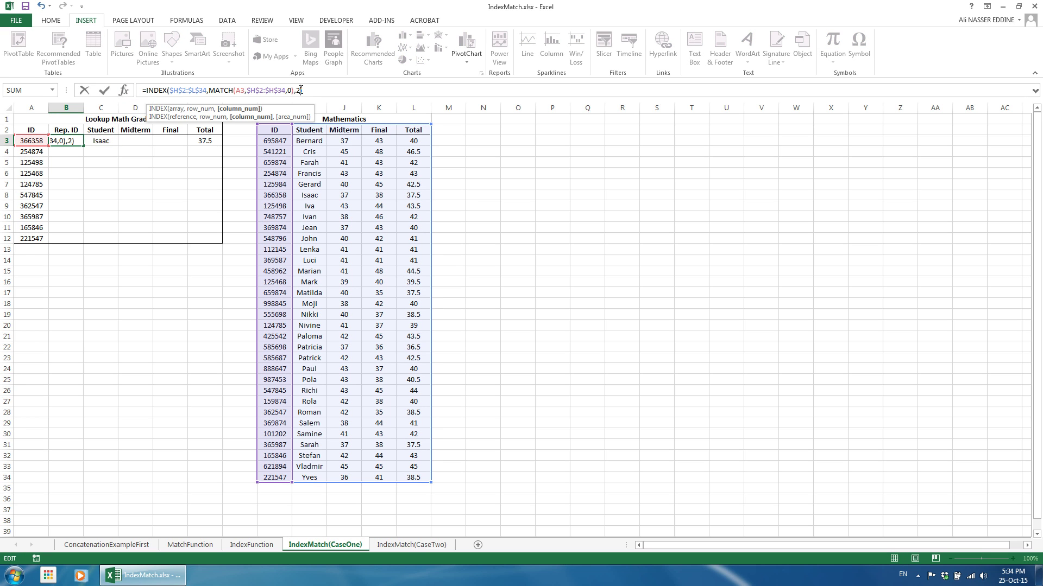
text(0)
key(ctrl+Return)
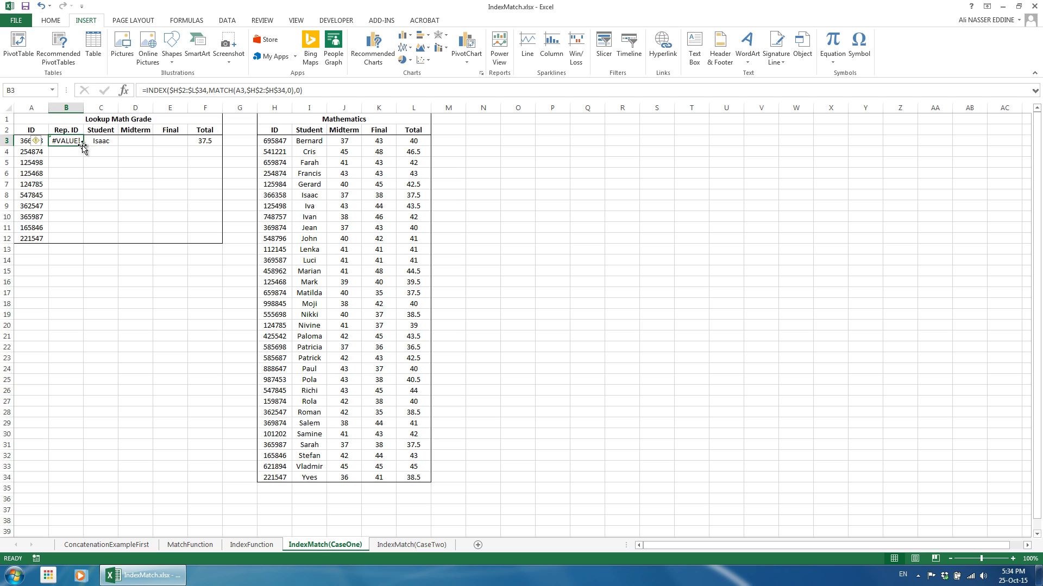
drag(83, 146, 220, 144)
click(306, 90)
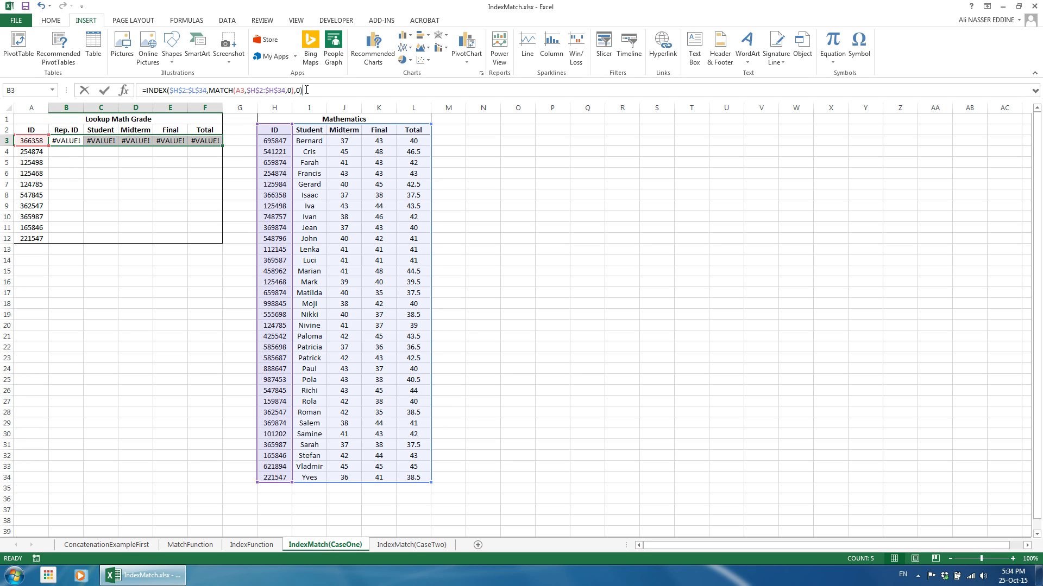
key(ctrl+shift+Return)
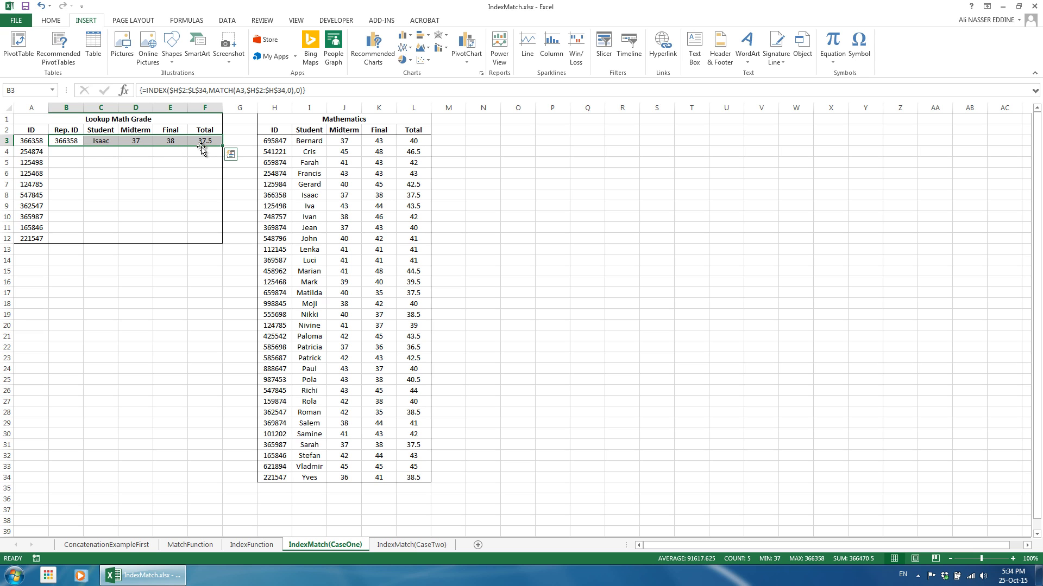
Fill the array lookup down to row 12 for all ten IDs
drag(224, 146, 223, 241)
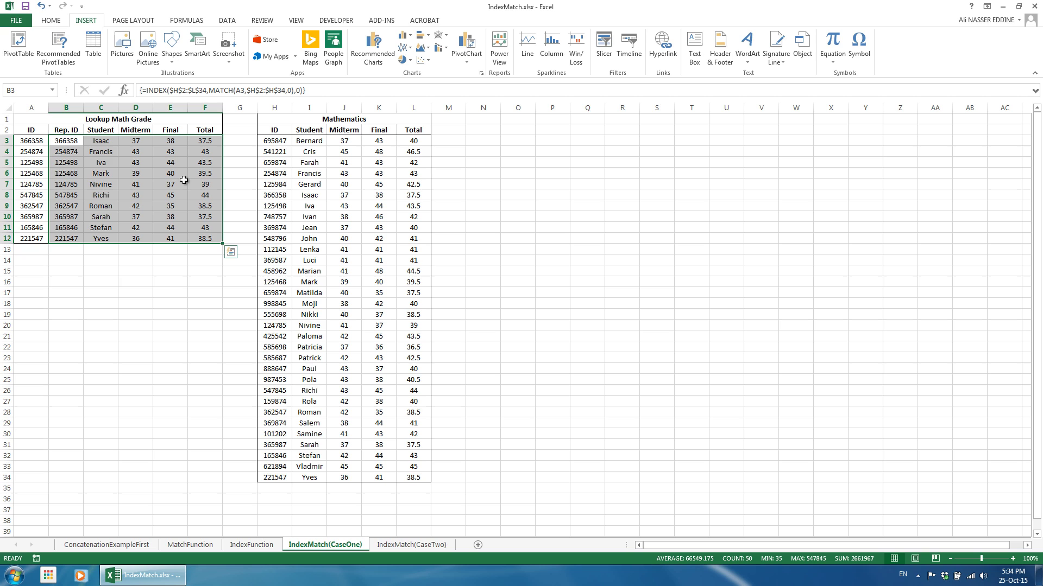
click(74, 142)
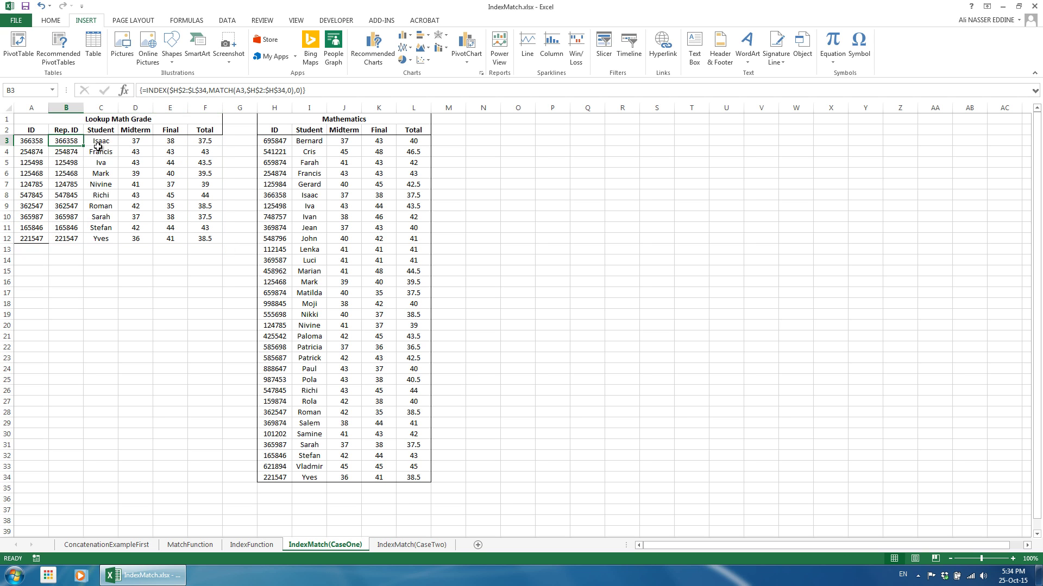
click(71, 108)
key(Delete)
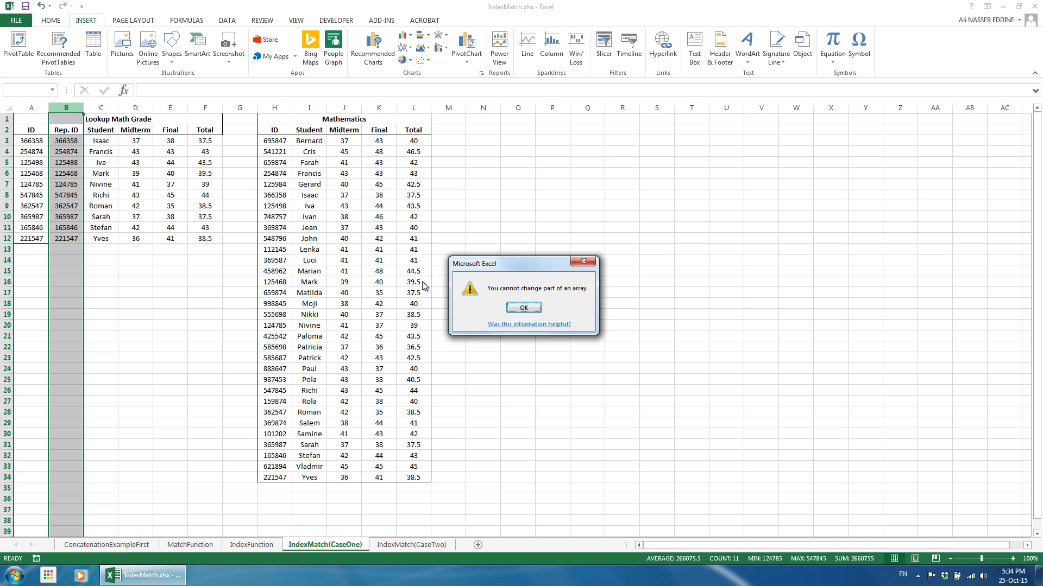
click(523, 308)
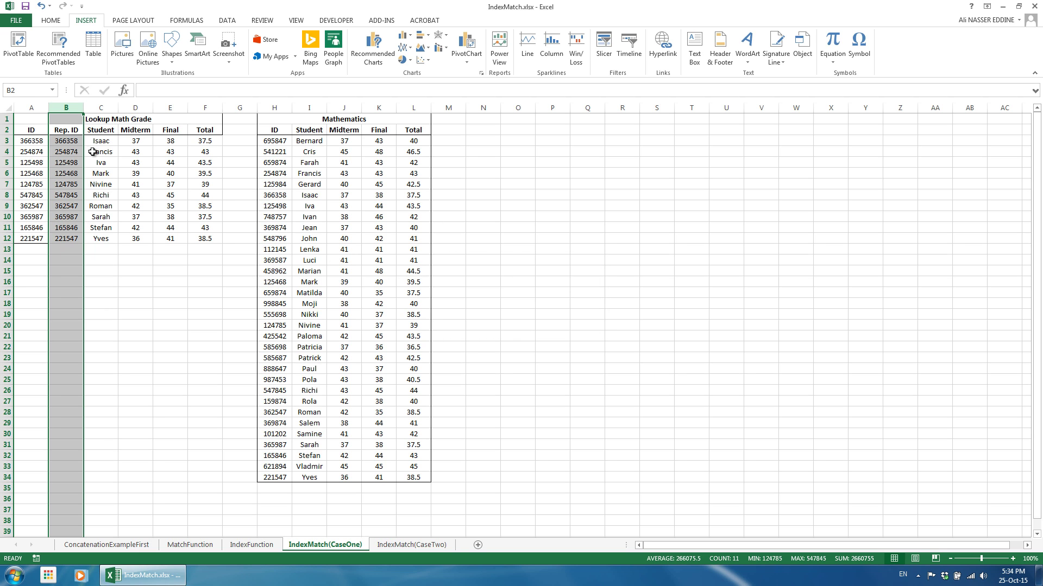
Convert B3:F12 to plain values and delete the Rep. ID column
drag(74, 141, 218, 239)
key(ctrl+c)
right_click(139, 201)
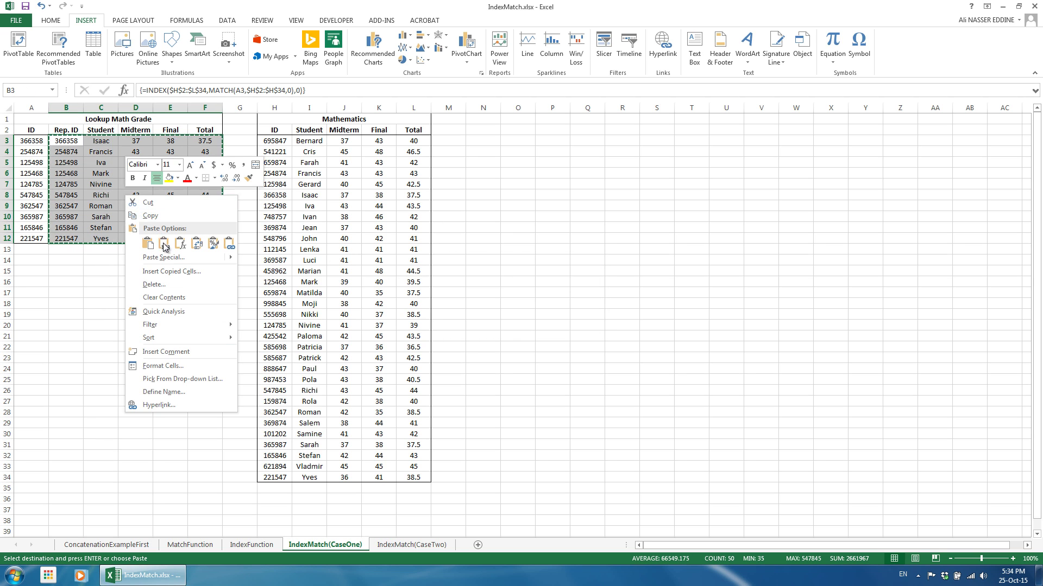
click(164, 245)
click(68, 107)
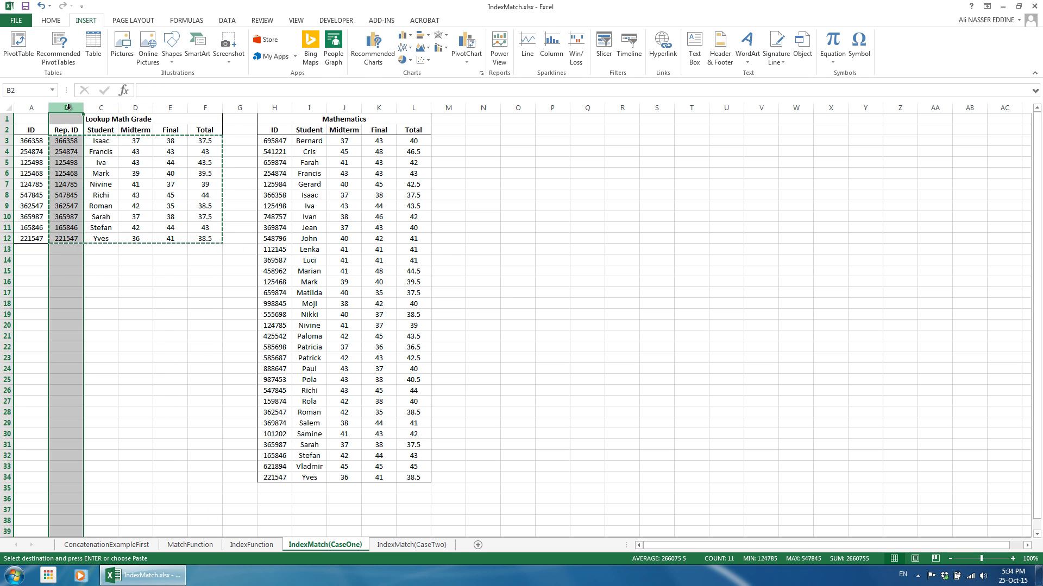
key(ctrl+minus)
drag(55, 120, 163, 239)
click(58, 22)
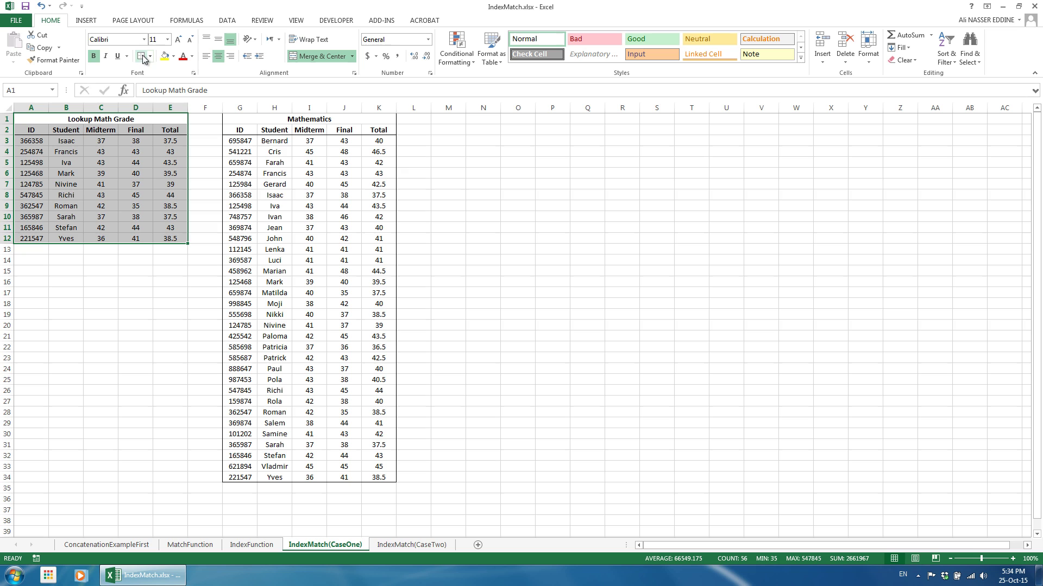
Move to the IndexMatch(CaseTwo) sheet, check the Physics table, and add a blank Sheet1
click(119, 119)
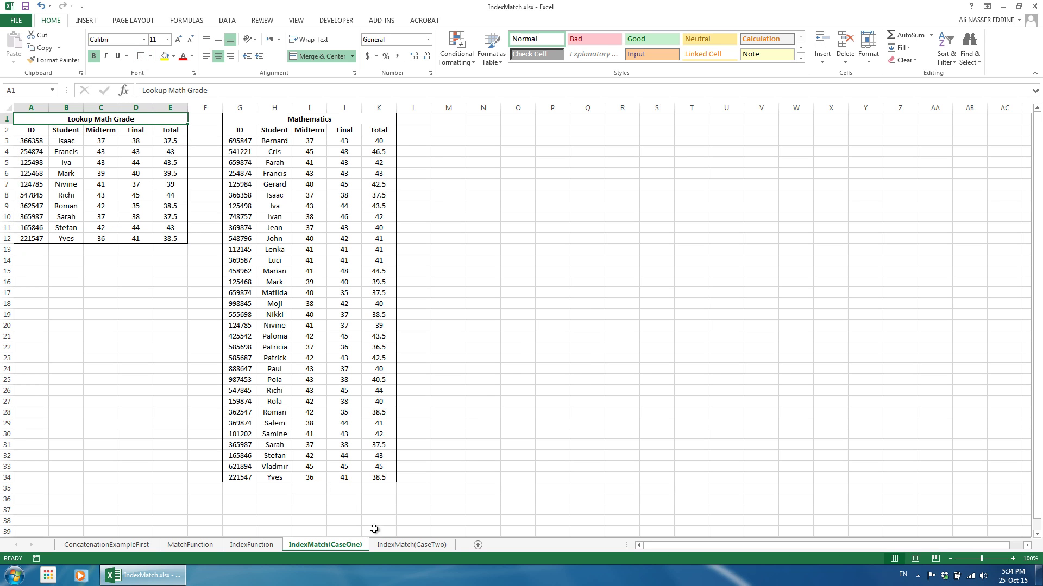
click(417, 546)
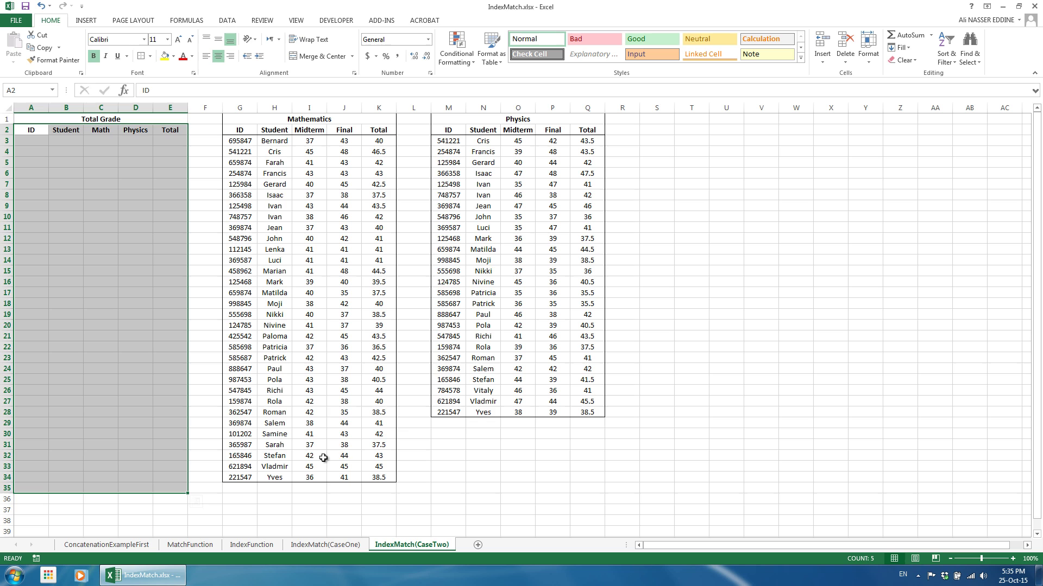
drag(435, 424, 570, 477)
click(494, 448)
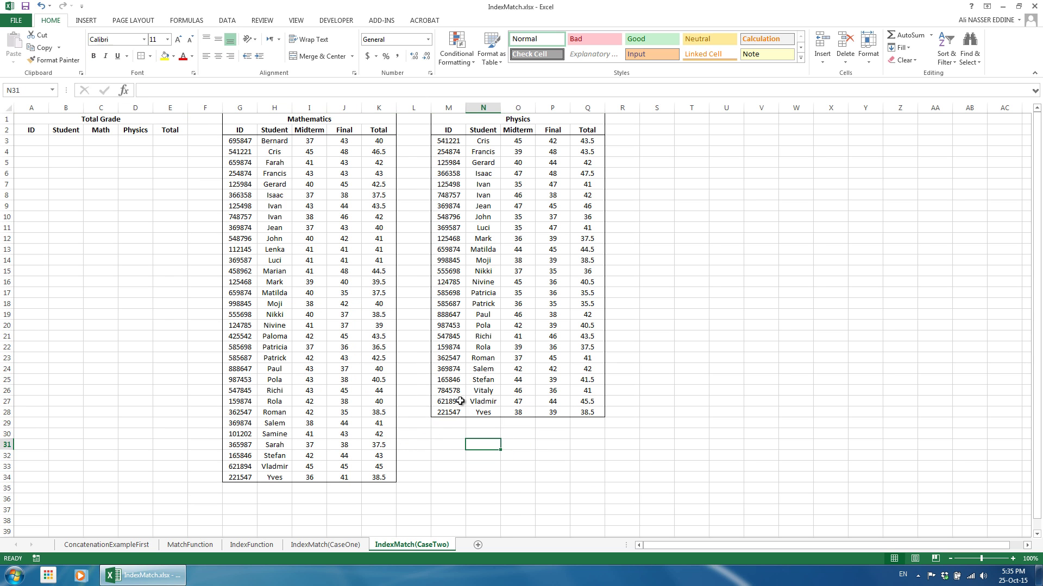
drag(448, 391, 581, 392)
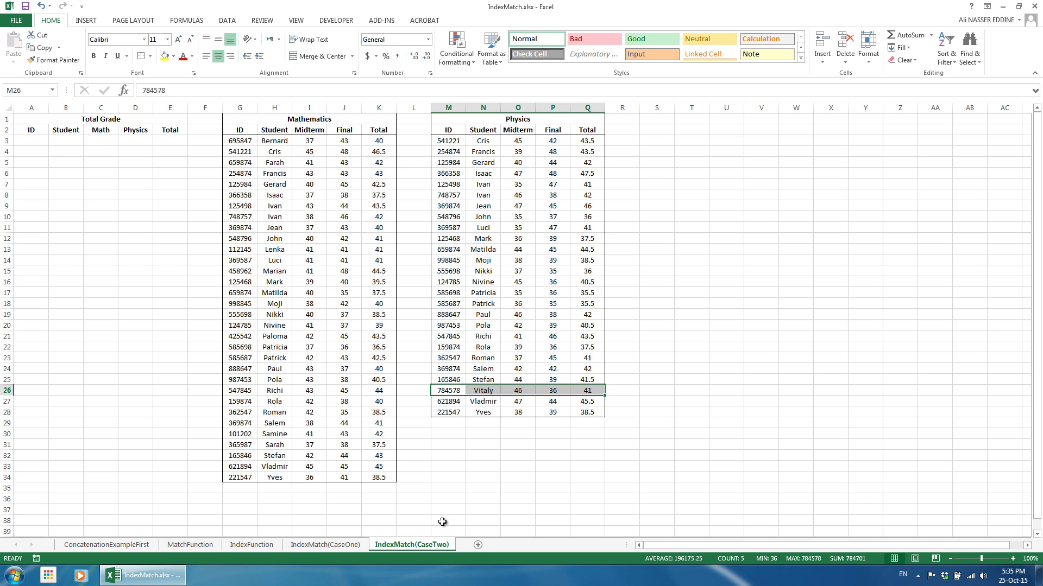
click(477, 546)
Copy the Mathematics IDs and names G3:H34 into Sheet1 starting at A1
click(421, 547)
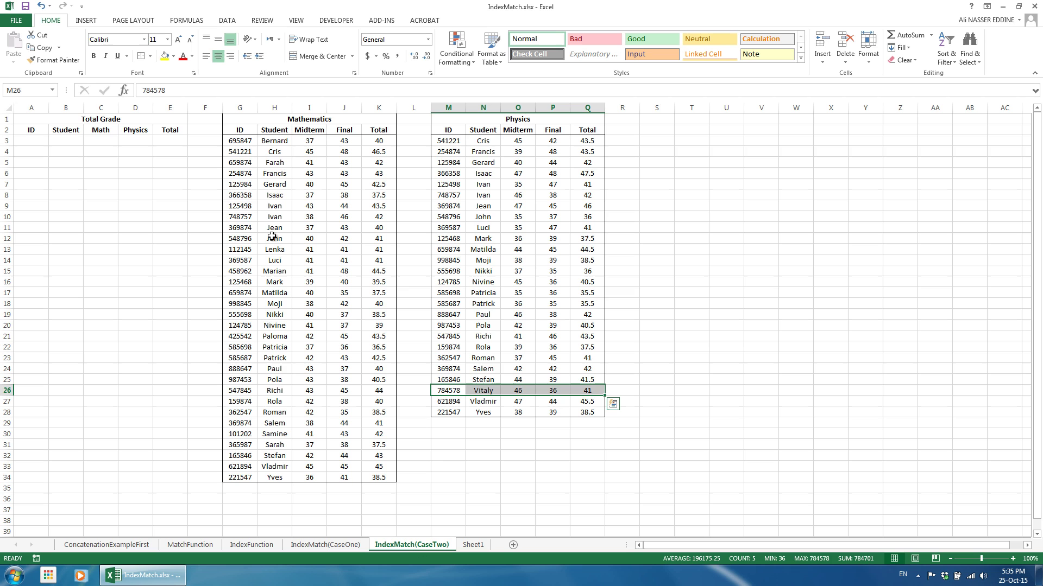
drag(234, 136, 280, 476)
key(ctrl+c)
click(473, 545)
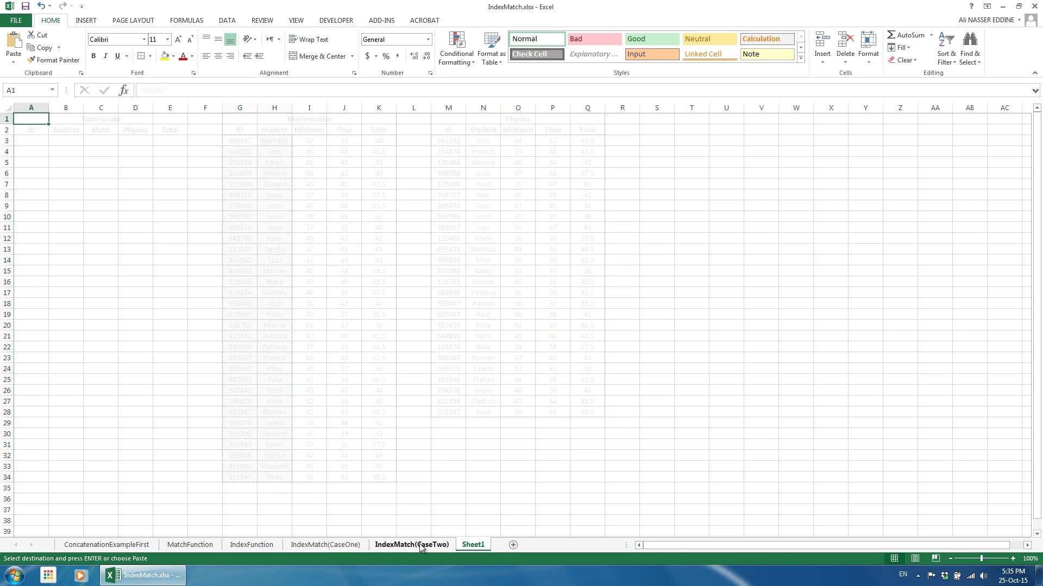
key(ctrl+v)
Append the Physics IDs and names M3:N28 below them at Sheet1 A33
click(419, 546)
drag(446, 141, 478, 413)
key(ctrl+c)
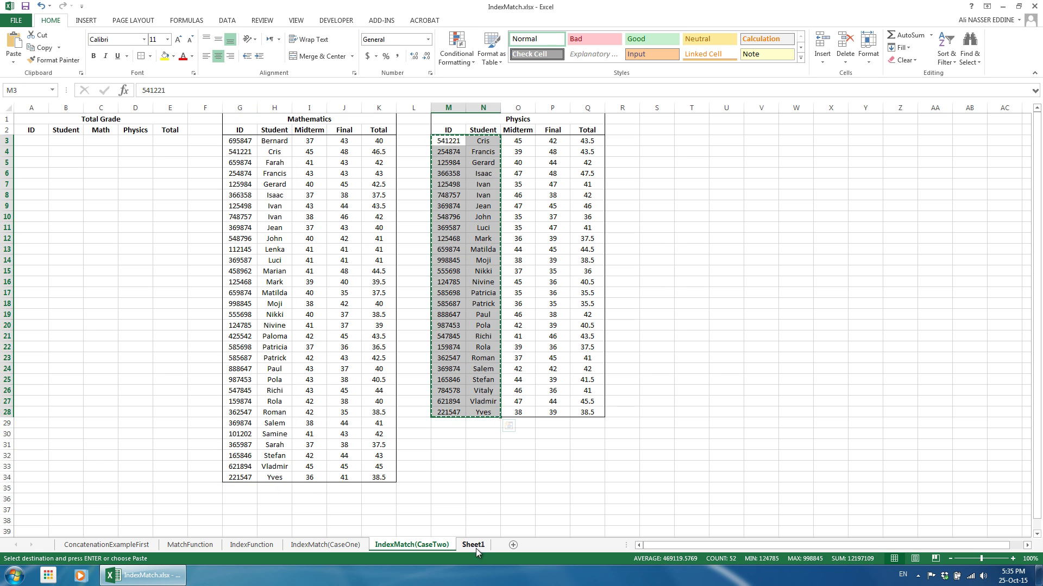
click(473, 545)
click(29, 467)
key(ctrl+v)
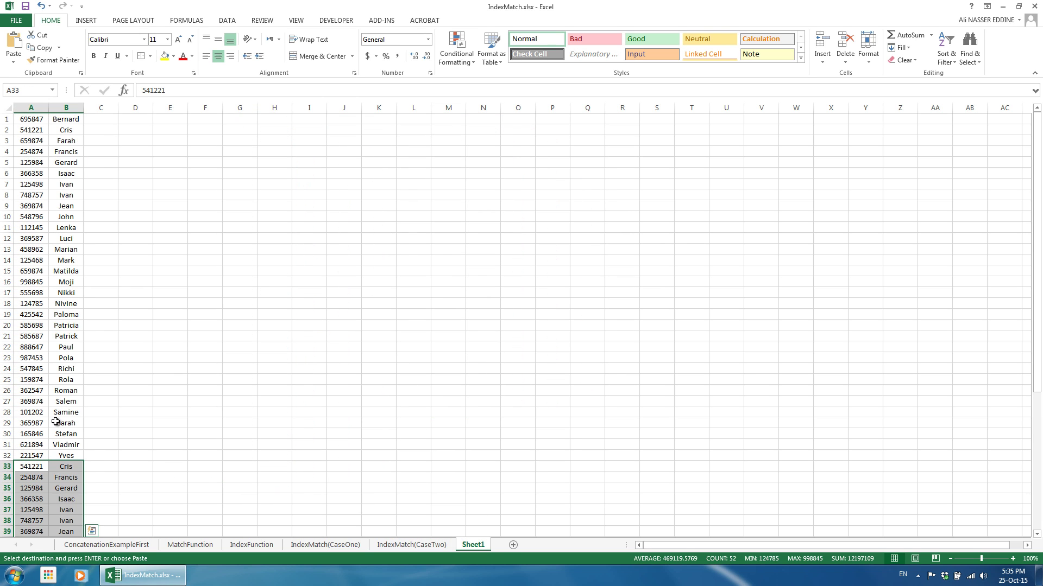
drag(30, 108, 66, 107)
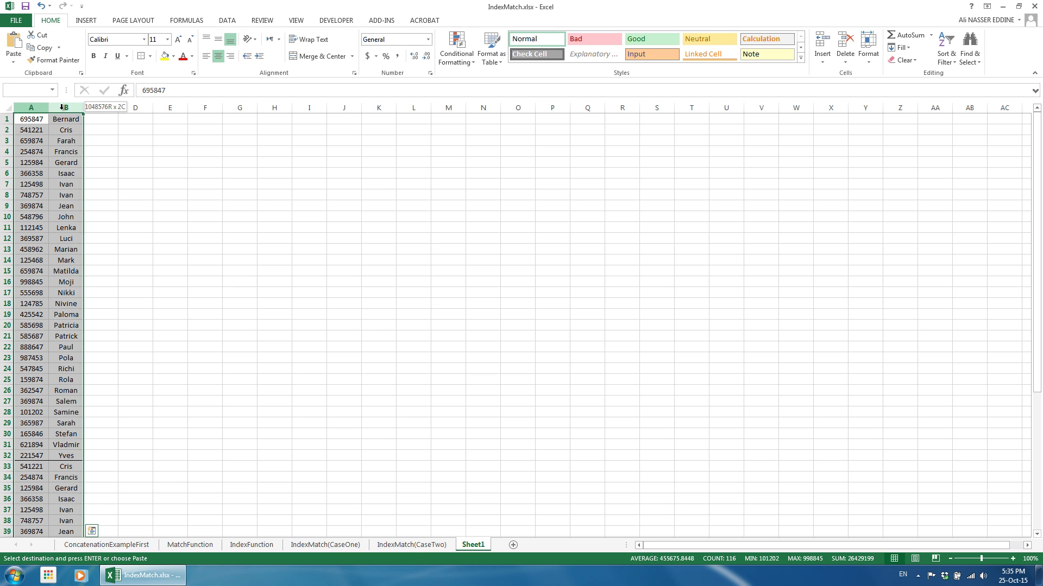
Remove duplicate students from the Sheet1 list and set it to No Border
click(226, 19)
click(415, 49)
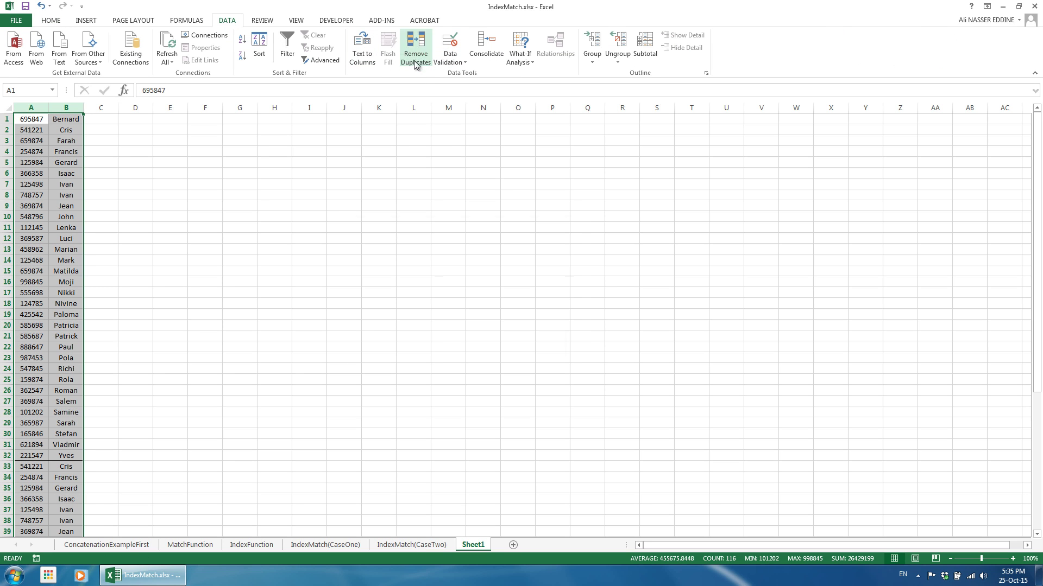
click(503, 355)
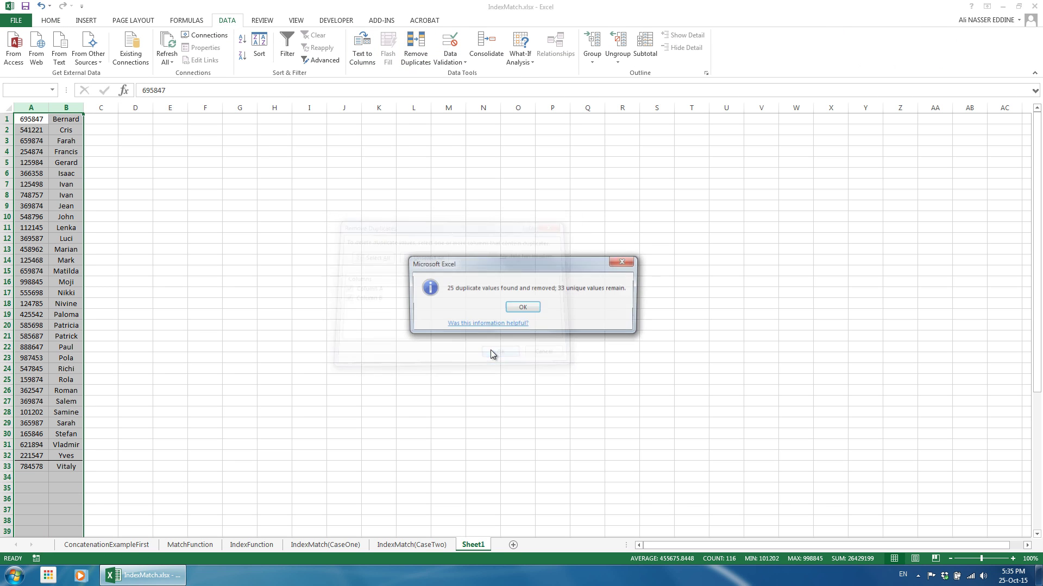
click(519, 307)
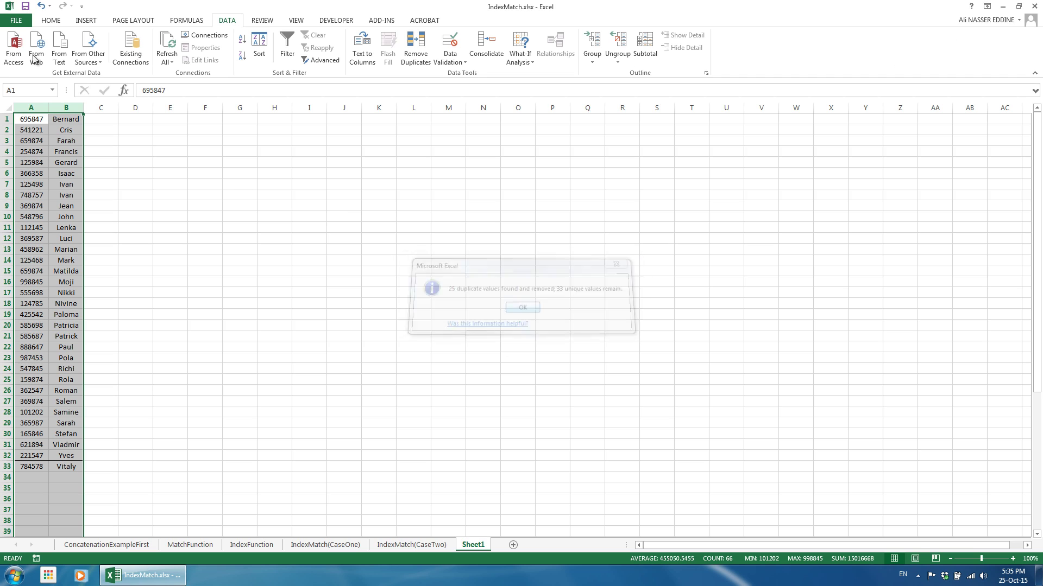
click(54, 21)
click(150, 56)
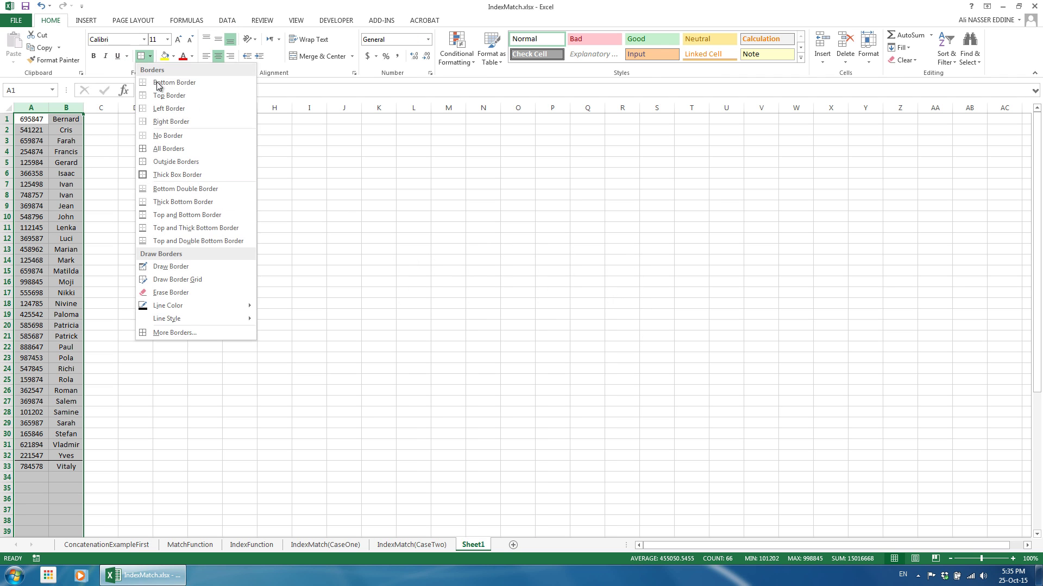
click(166, 136)
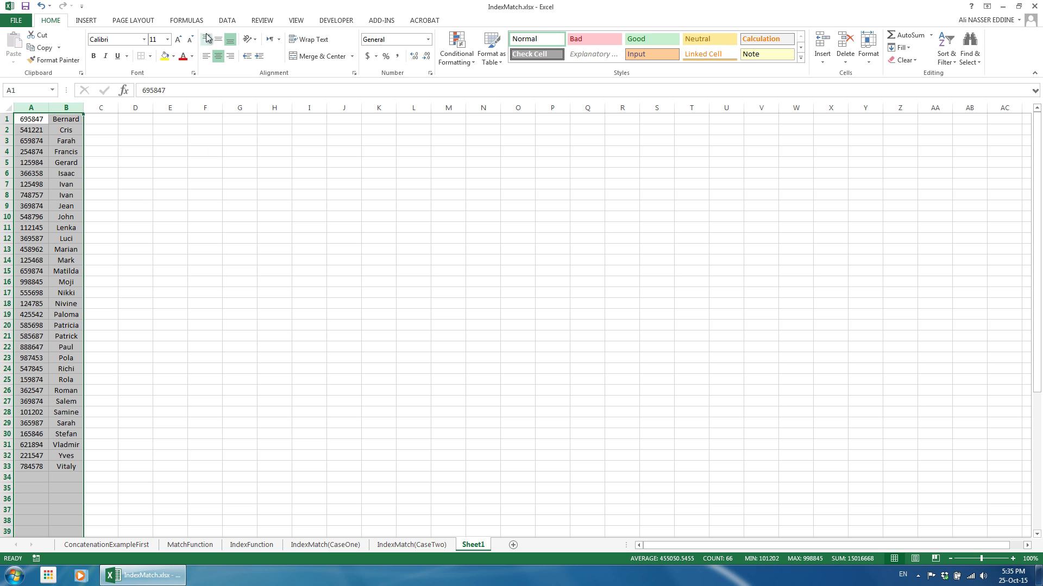
Sort the list alphabetically by student name in column B
click(227, 20)
click(259, 46)
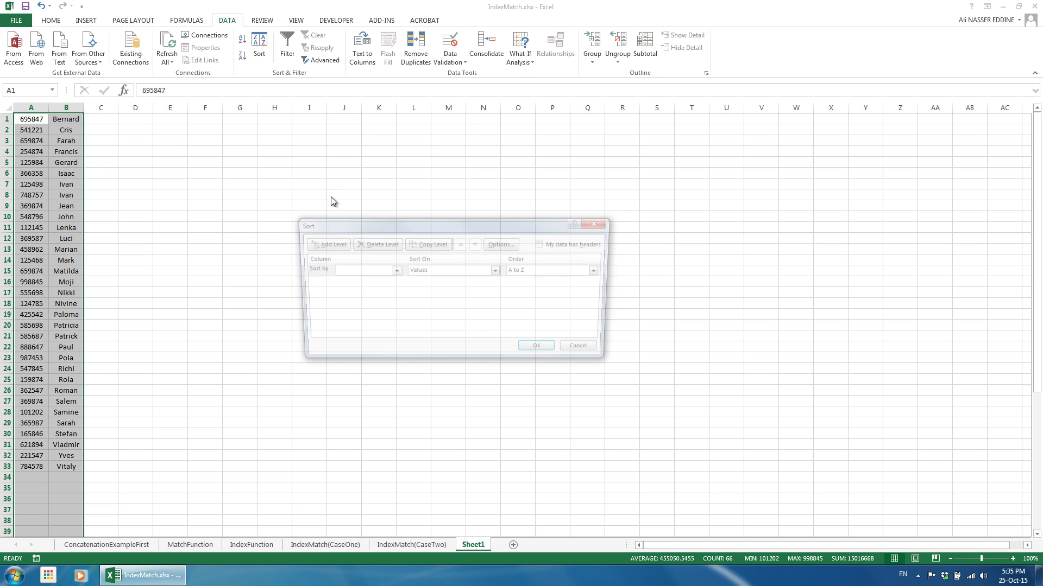
click(386, 271)
click(365, 288)
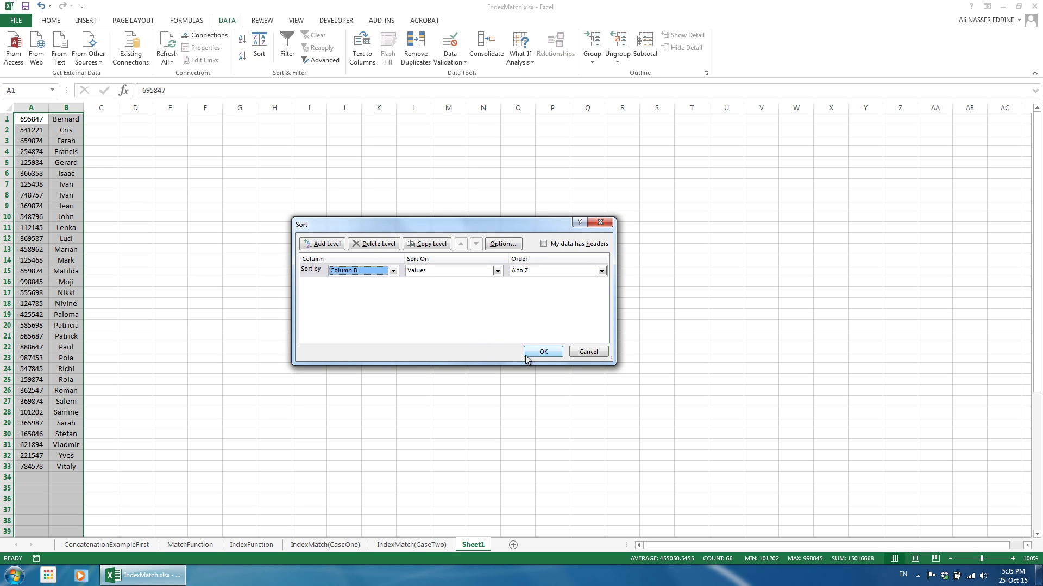
click(526, 356)
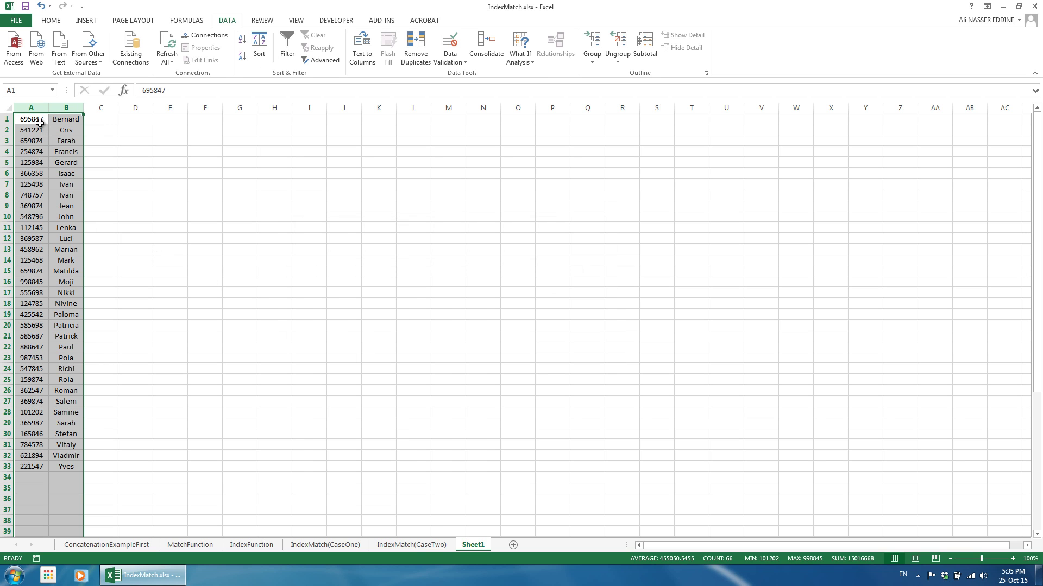
Paste the 33 unique IDs and names into the Total Grade table at A3 and delete Sheet1
drag(40, 123, 84, 463)
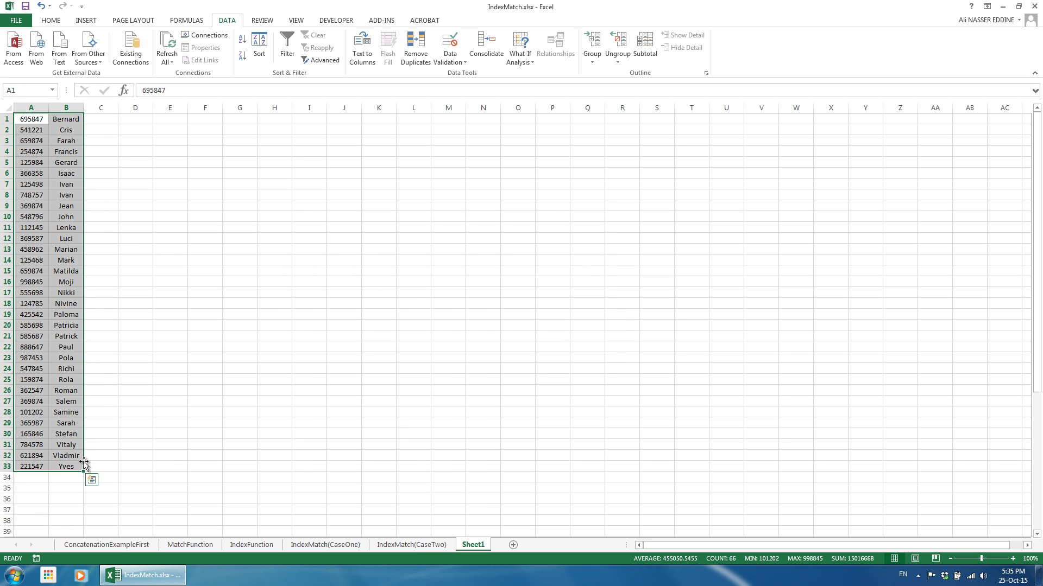
key(ctrl+c)
click(399, 545)
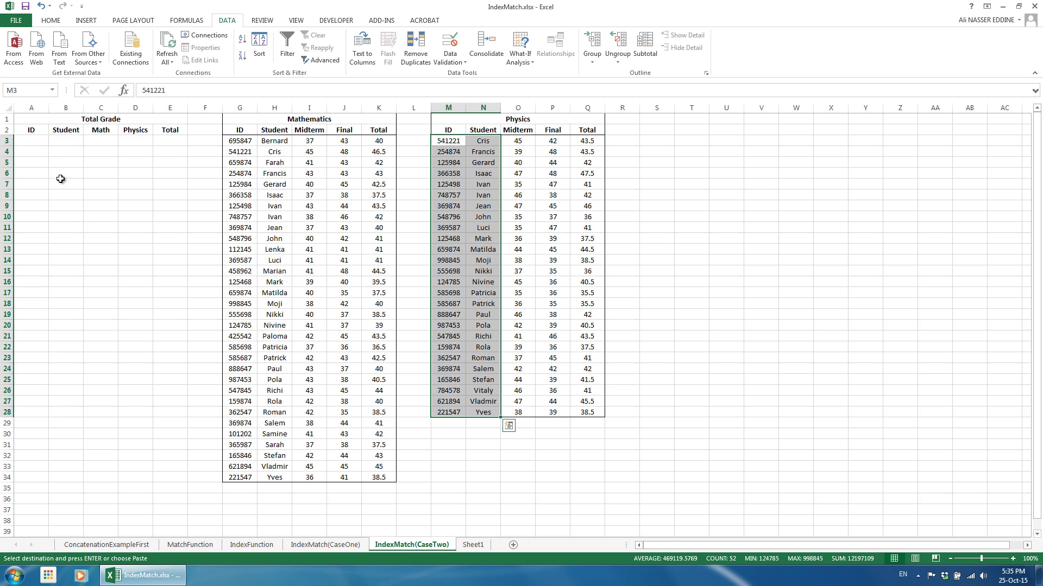
right_click(40, 141)
click(76, 189)
right_click(478, 548)
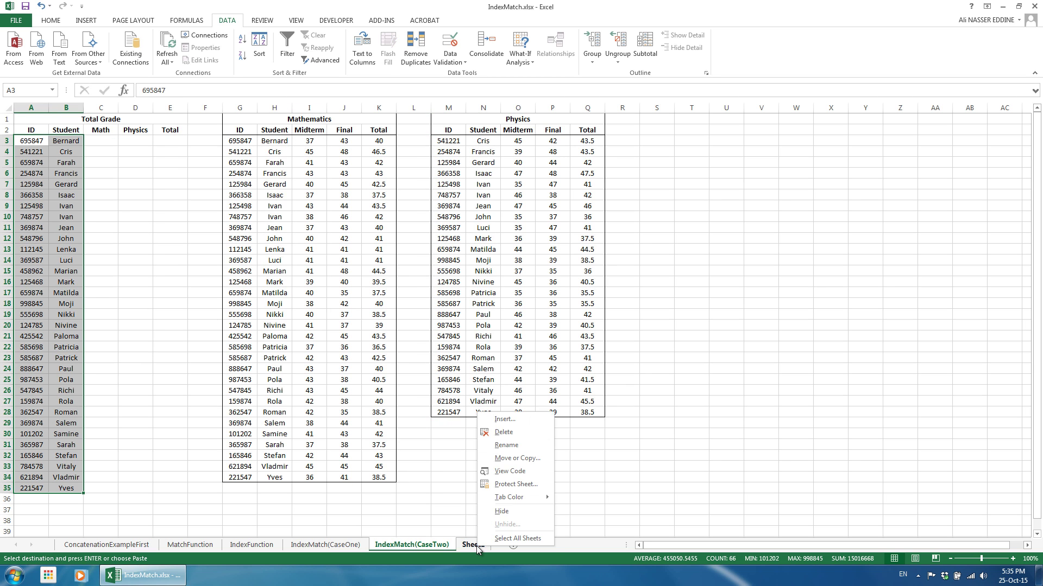
click(502, 432)
click(497, 314)
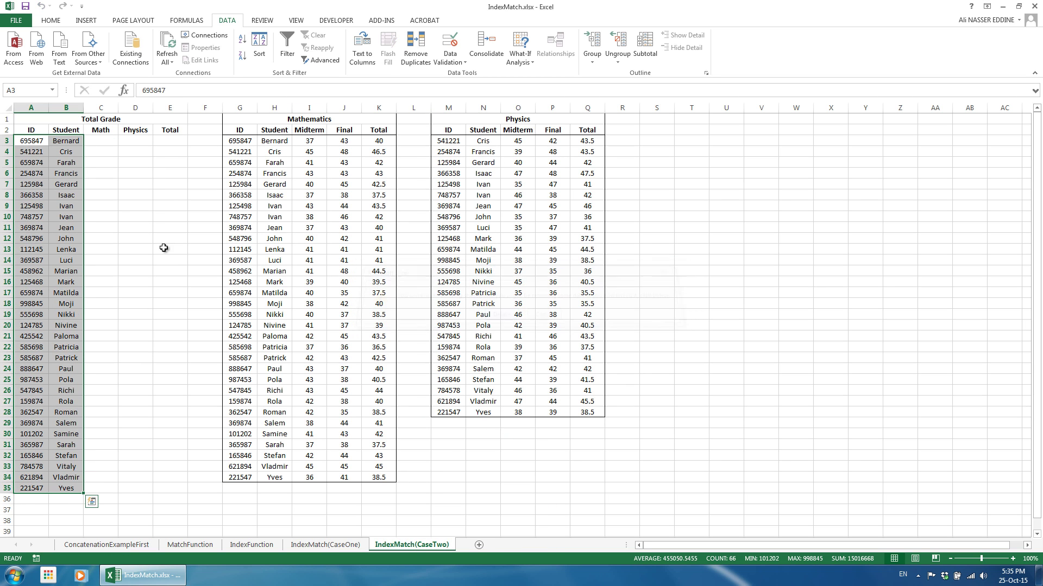
Start C3's formula as =INDEX over the absolute Mathematics table $G$2:$K$34
click(105, 141)
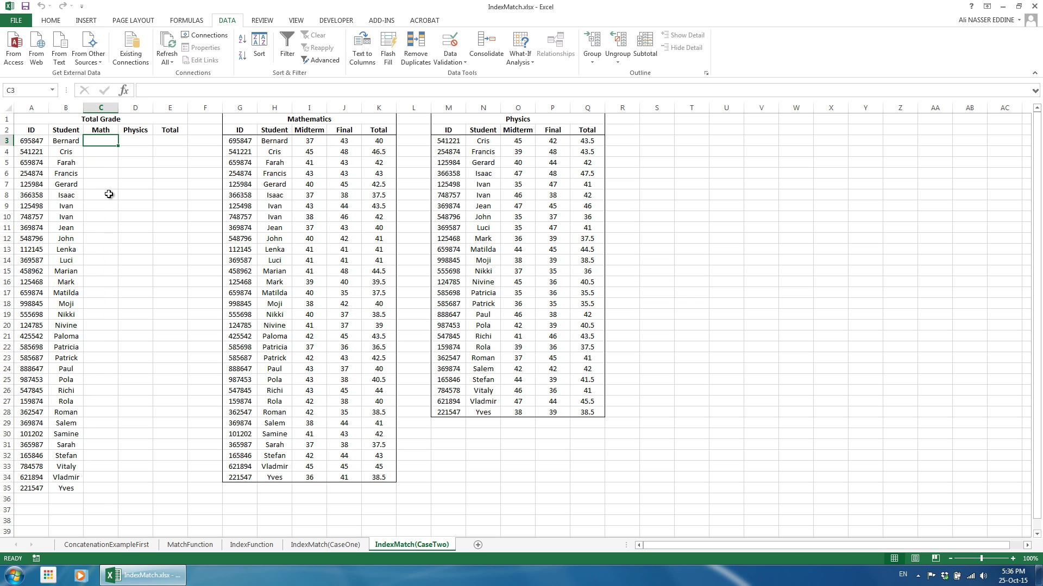
drag(383, 131, 383, 240)
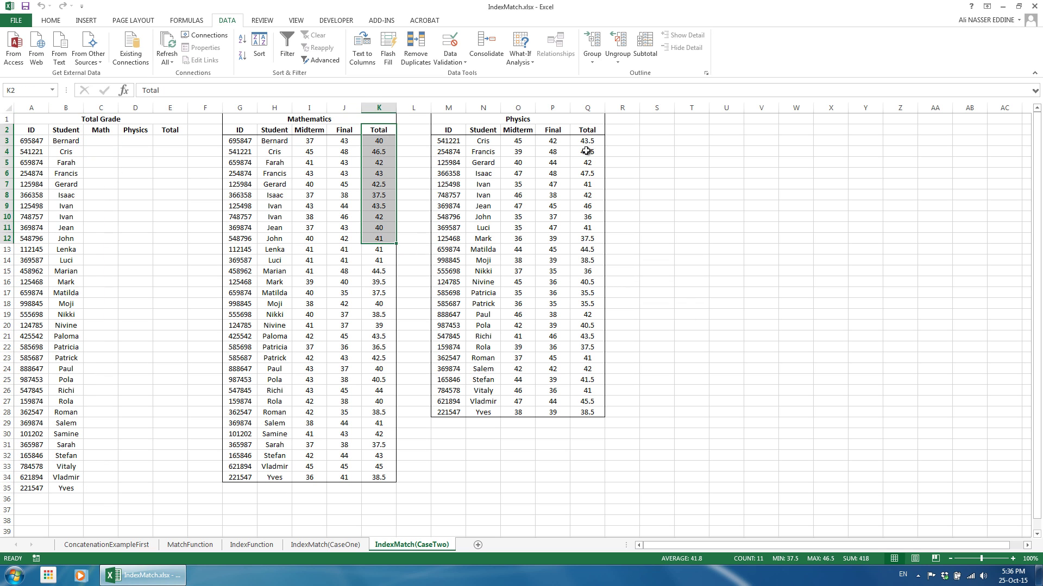
drag(587, 130, 589, 239)
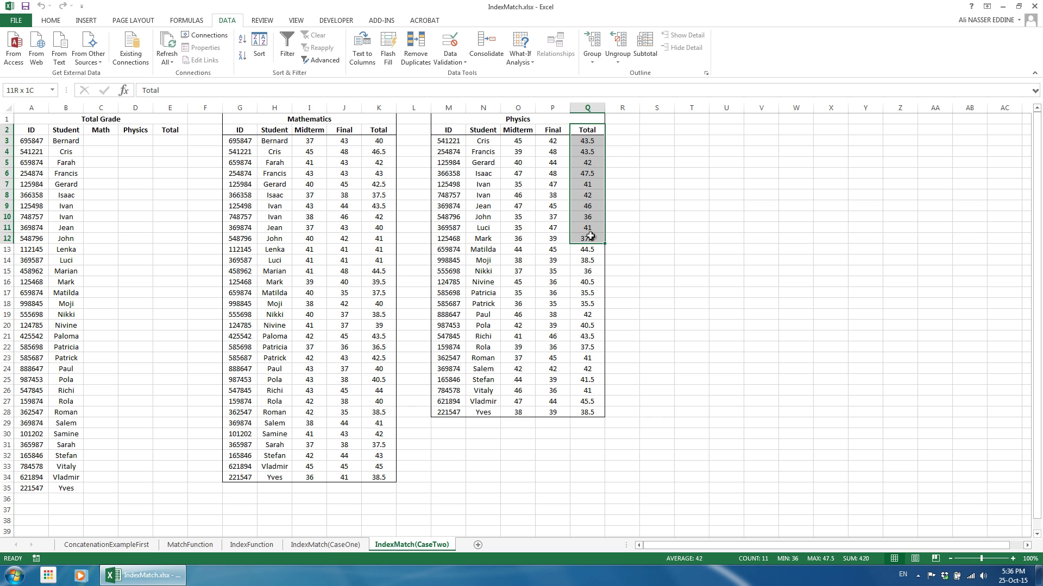
click(104, 144)
text(=index()
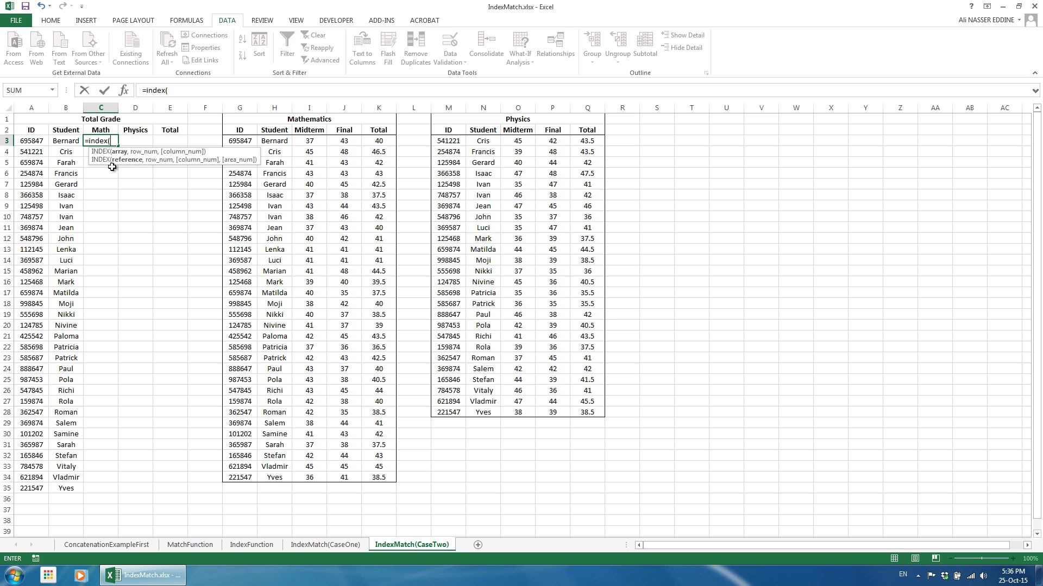
drag(239, 130, 368, 477)
key(F4)
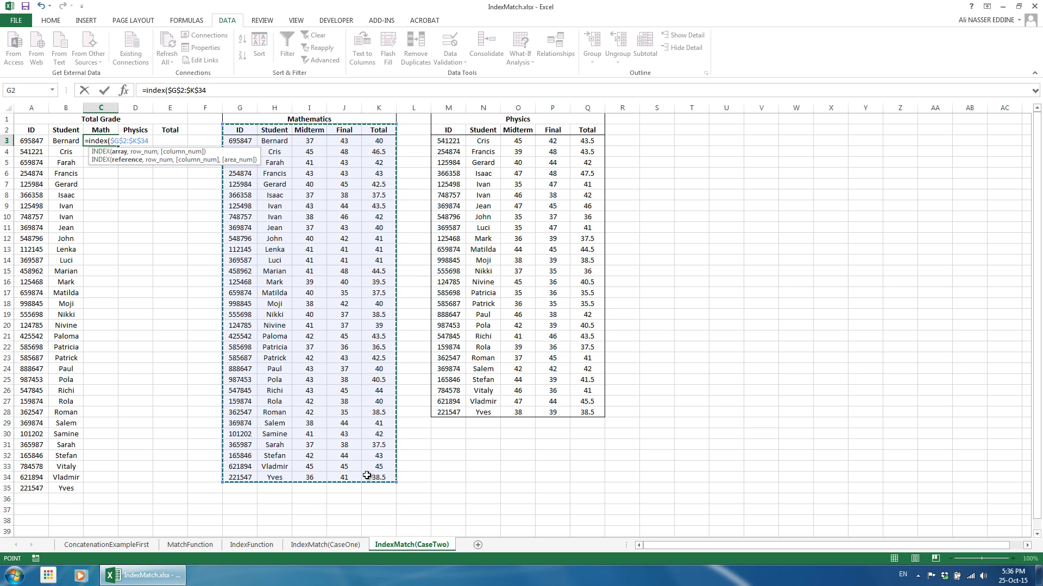
Add MATCH(A3,$G$2:$G$34,0) as the row and 5 as the Total column
text(,matc)
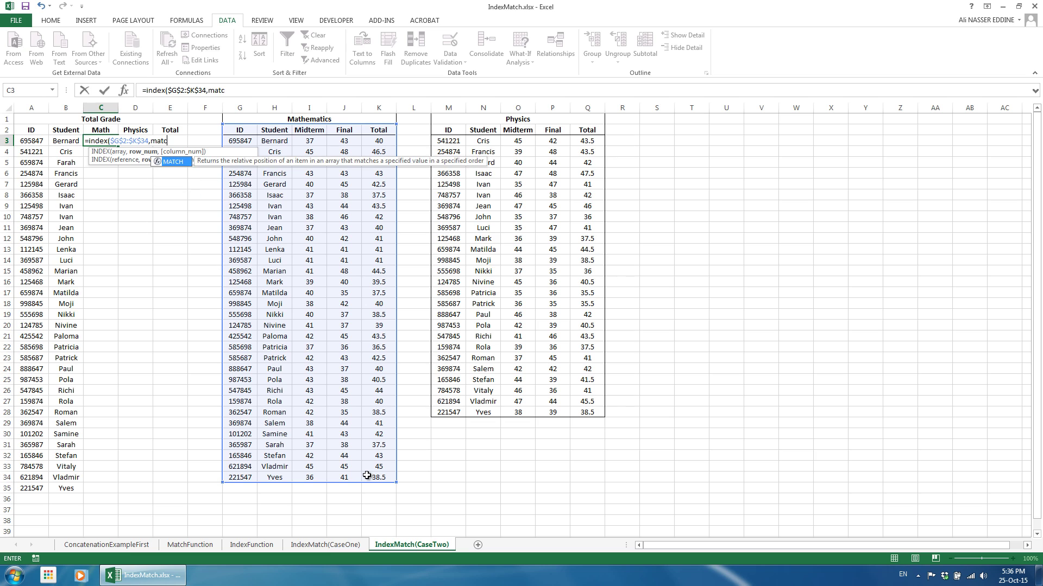
text(h()
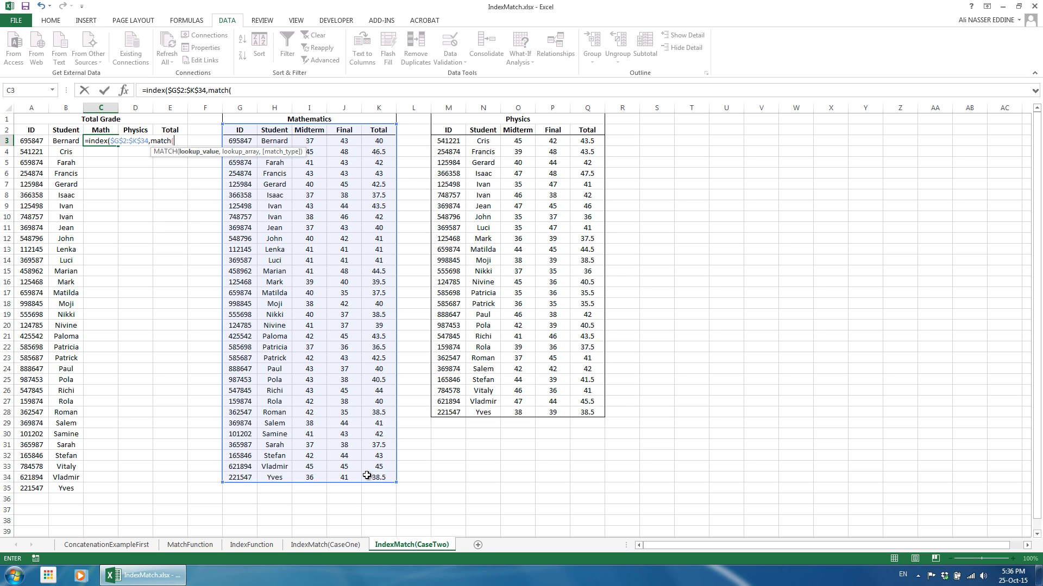
click(39, 139)
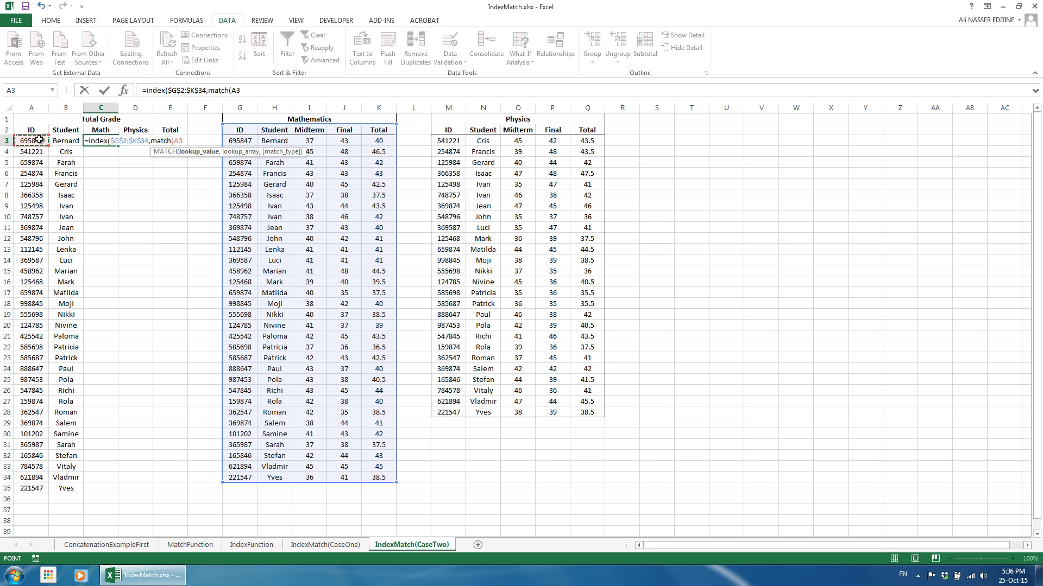
text(,)
drag(239, 131, 251, 476)
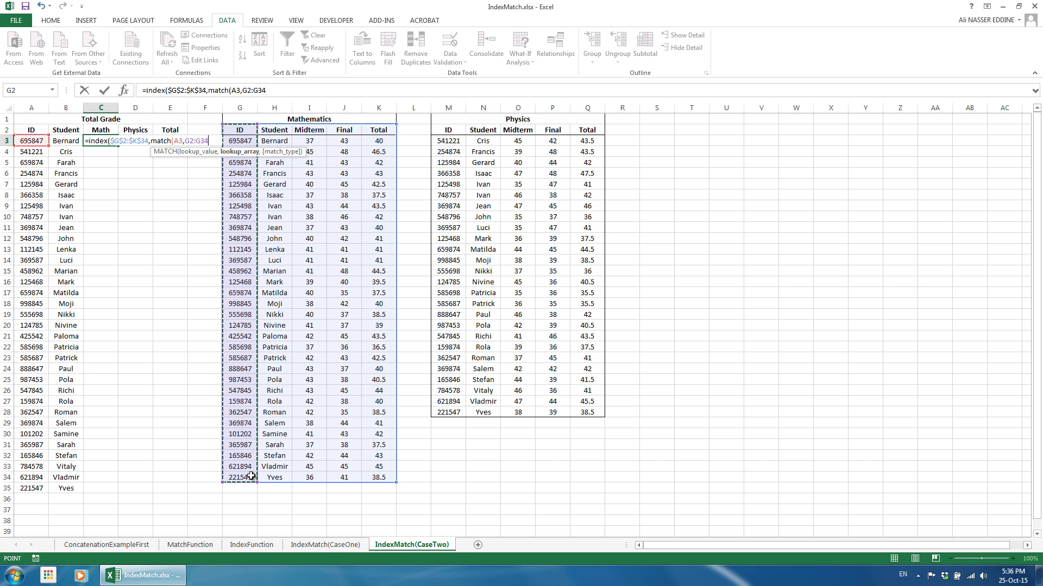
key(F4)
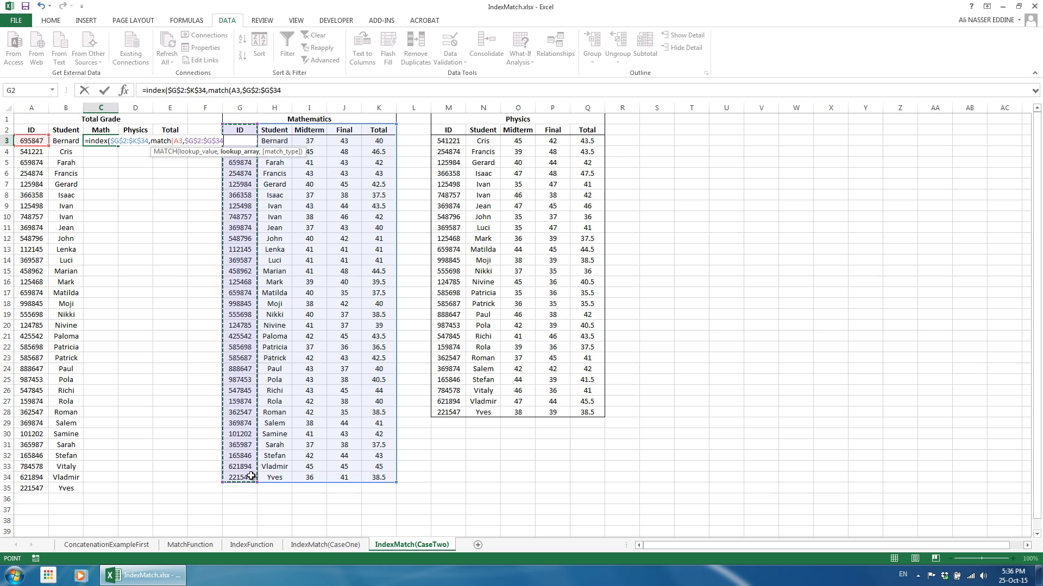
text(,0),)
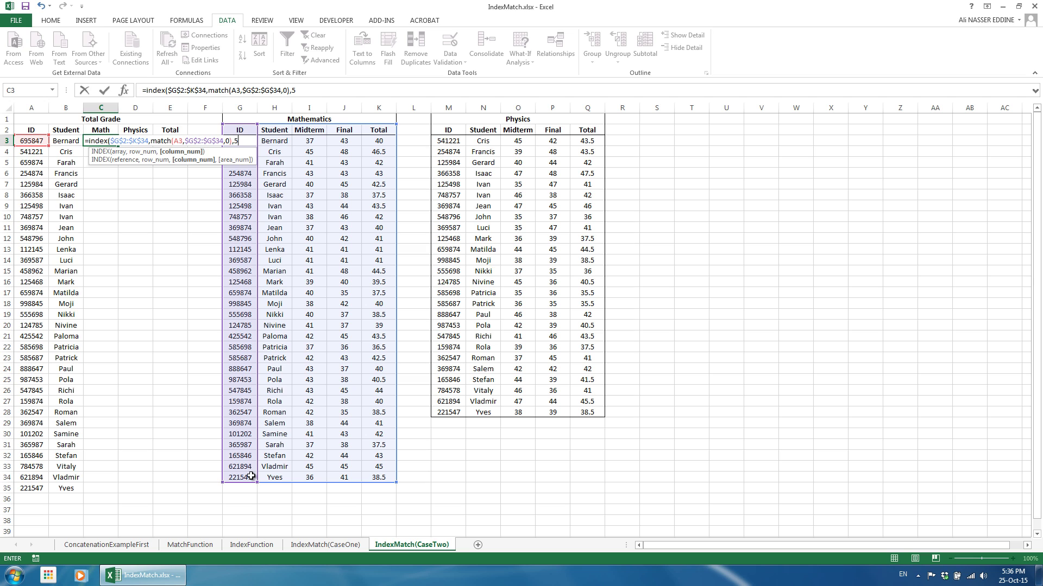
text(5))
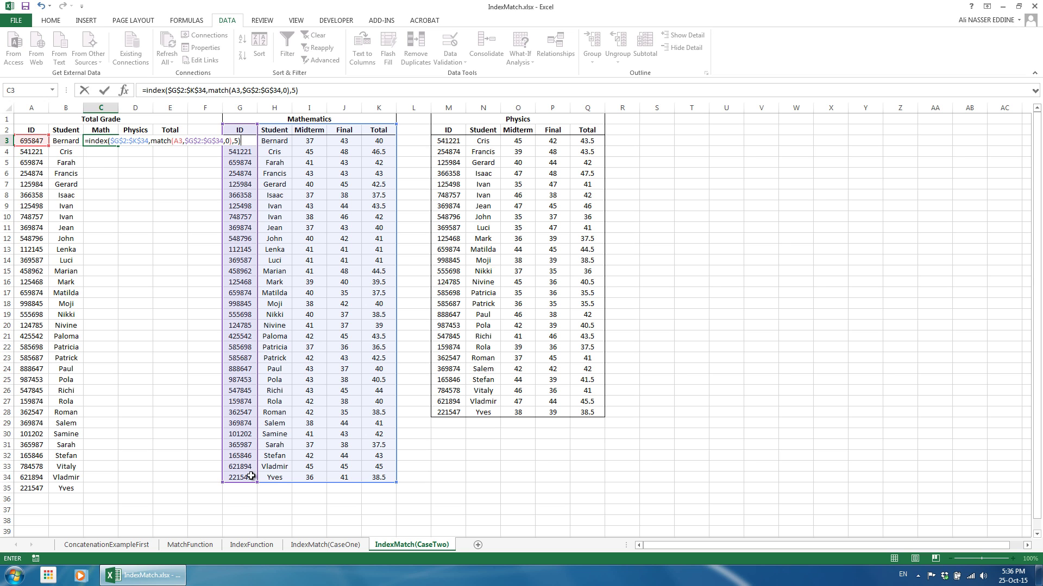
Fill the Math INDEX/MATCH formula down C3:C35, then reopen C3's formula after spotting Vitaly's #N/A
key(ctrl+Return)
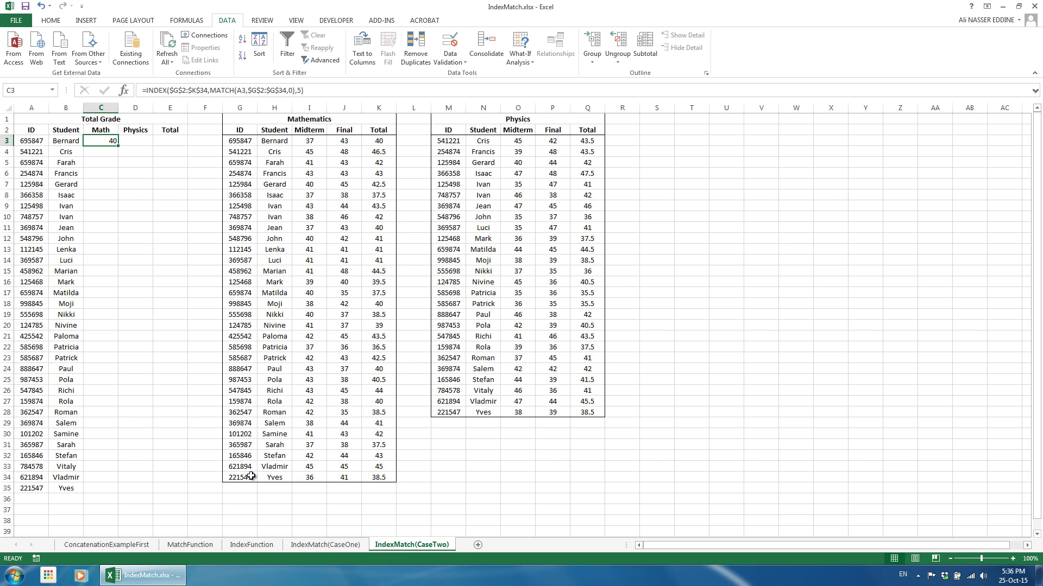
double_click(118, 146)
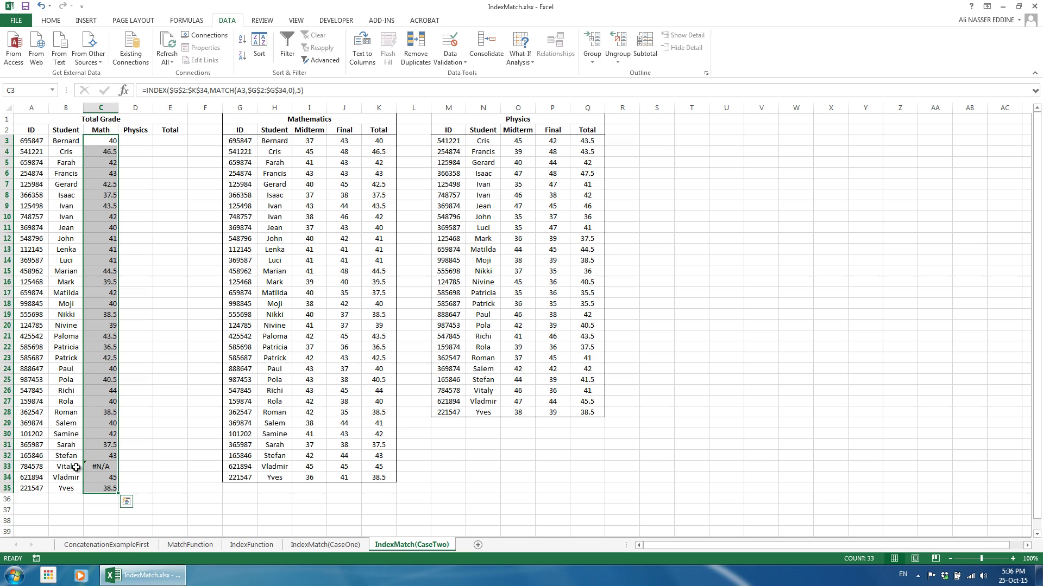
drag(31, 467, 101, 468)
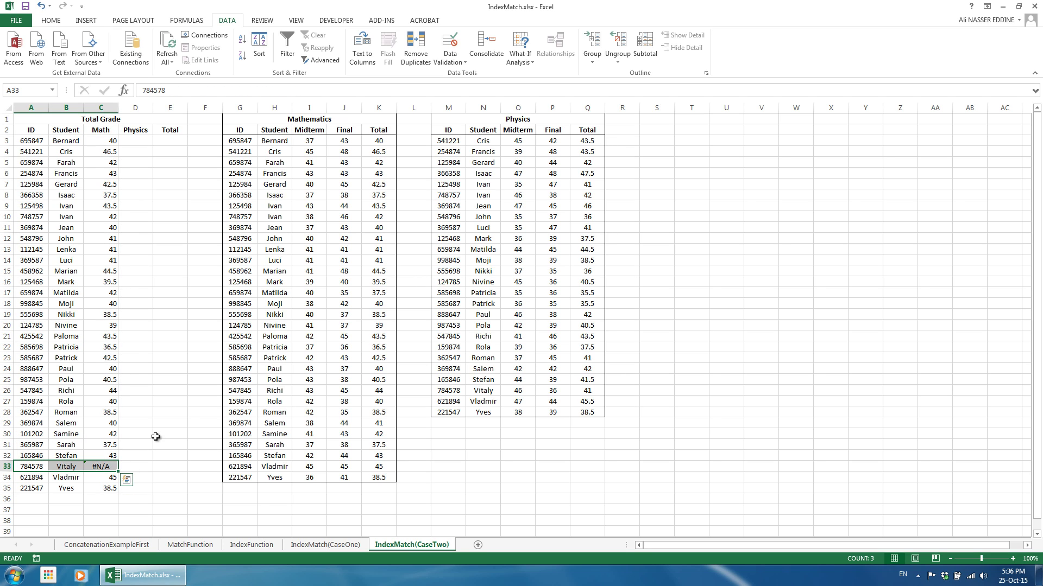
click(109, 141)
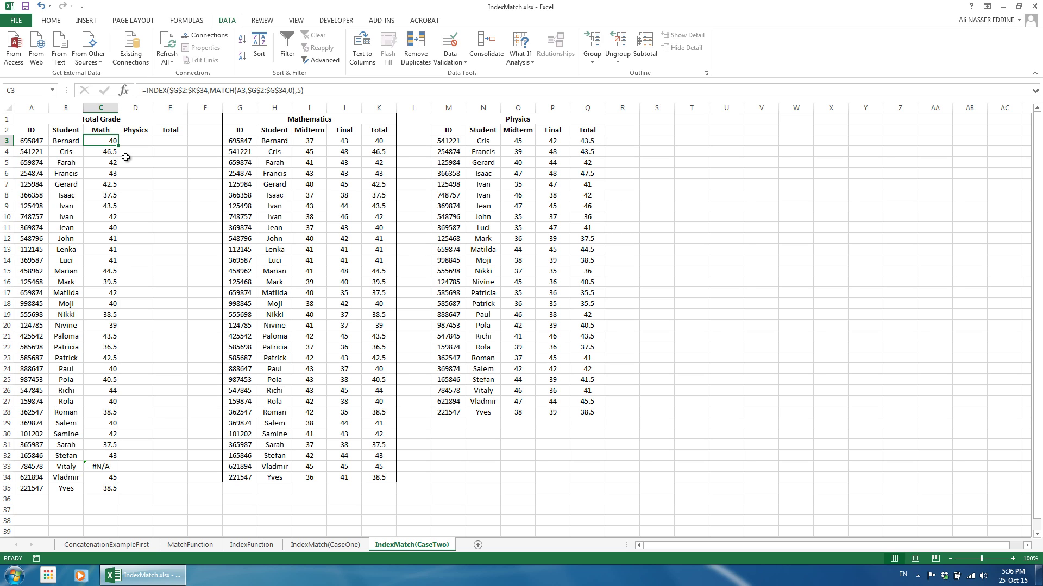
click(149, 91)
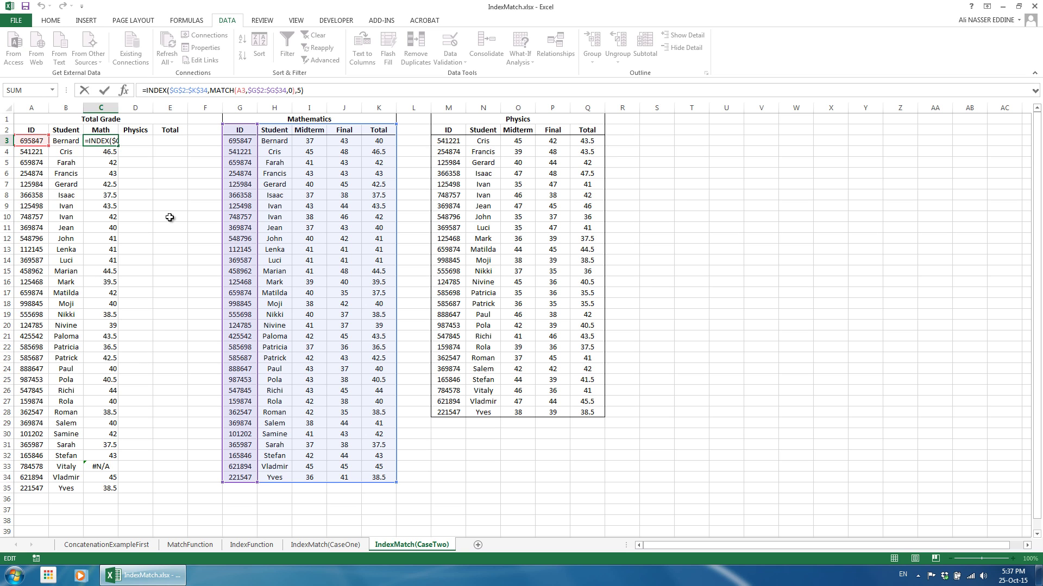
Wrap the C3 Math lookup in IFERROR with a 0 fallback and fill it down the column
text(iferror)
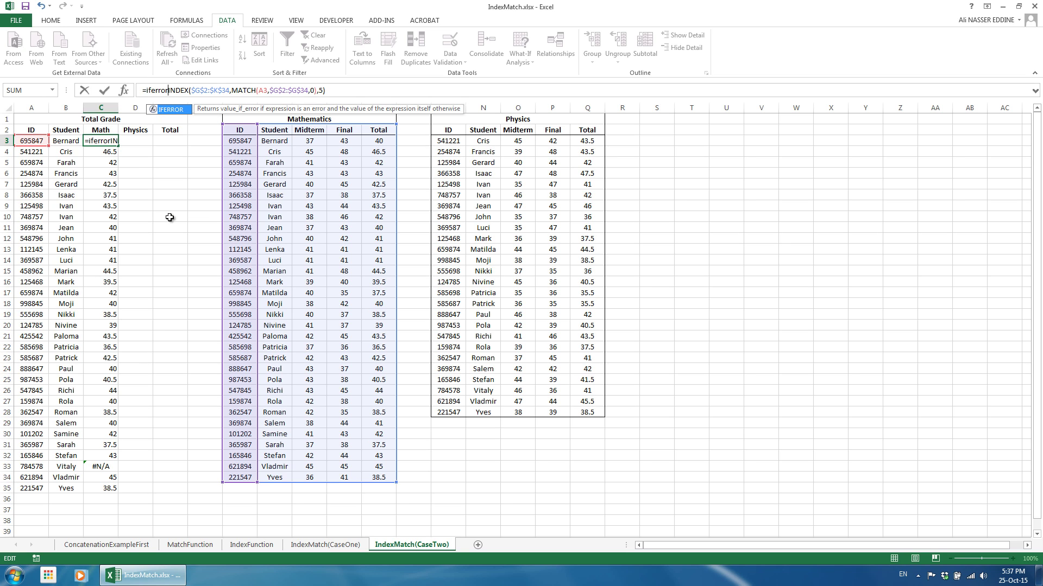
text(()
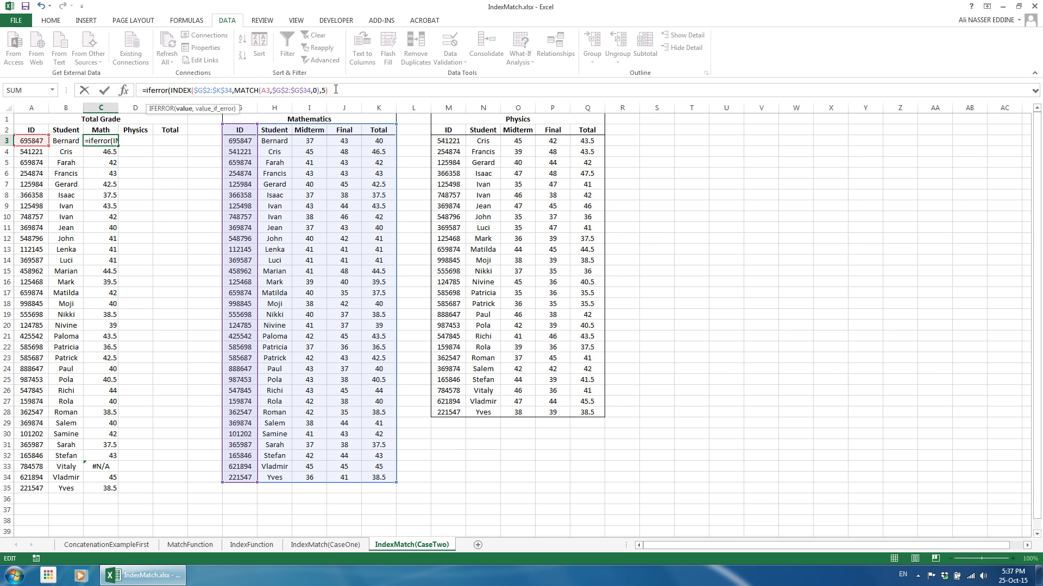
text(,0)
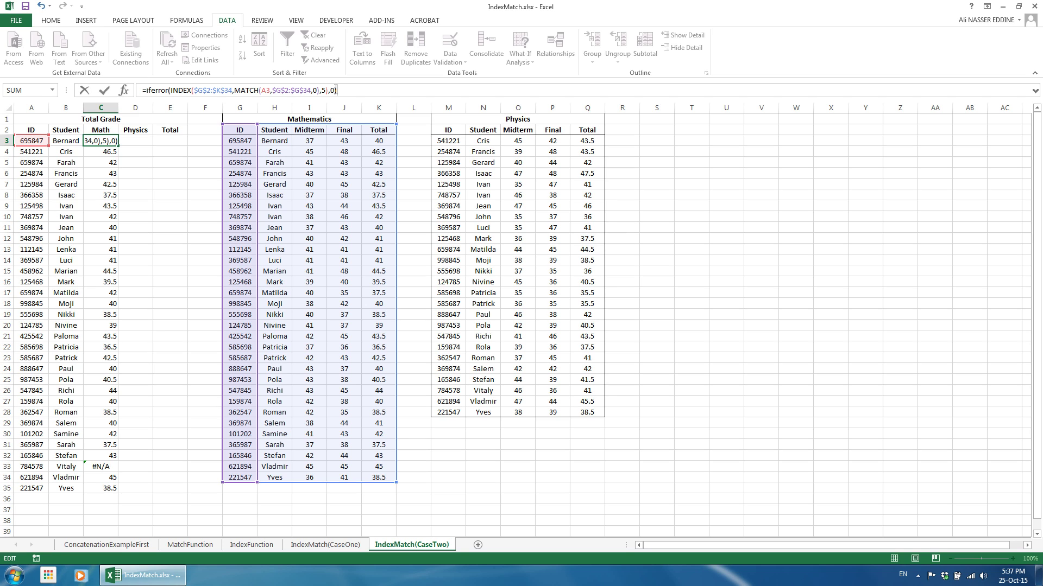
key(ctrl+Return)
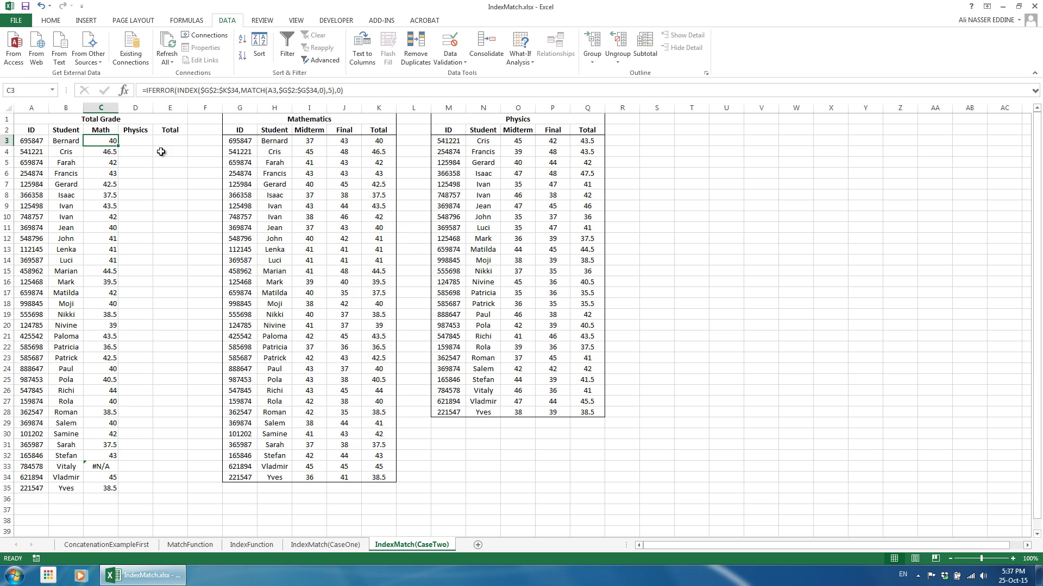
double_click(118, 146)
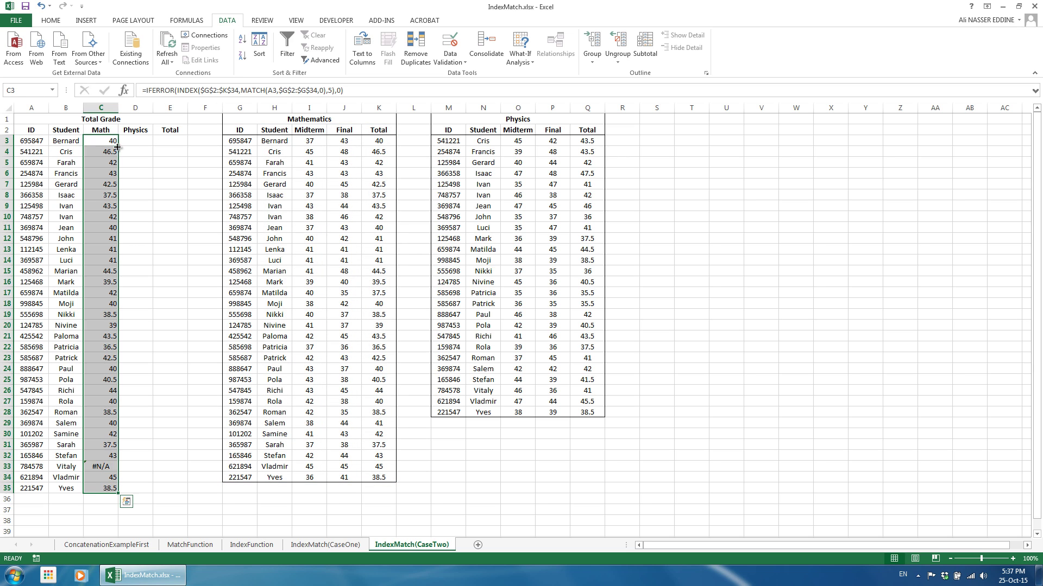
click(106, 467)
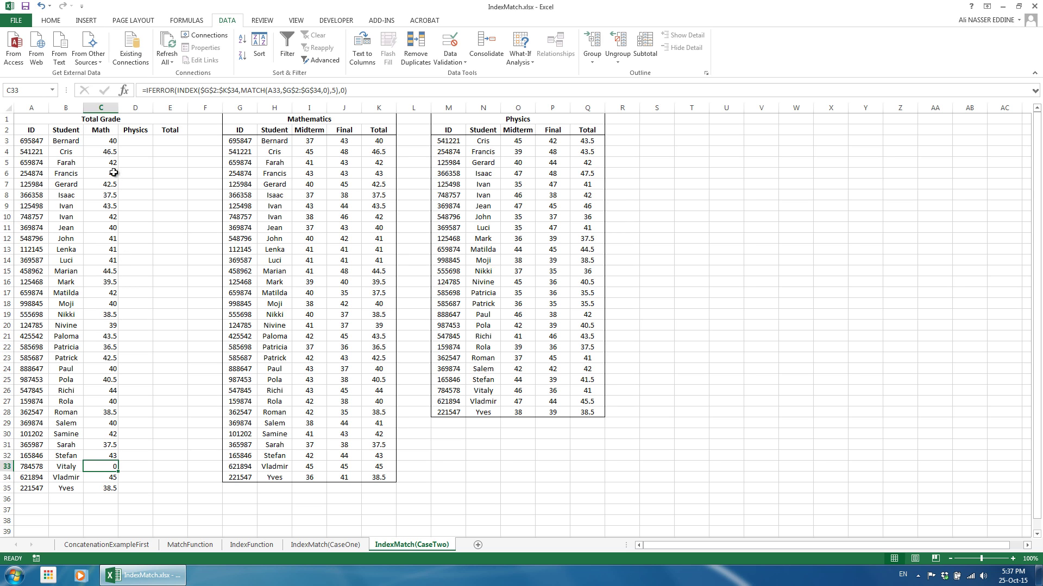
Try an "NA" text fallback down the Math column, then undo back to the 0 fallback
click(108, 142)
click(340, 90)
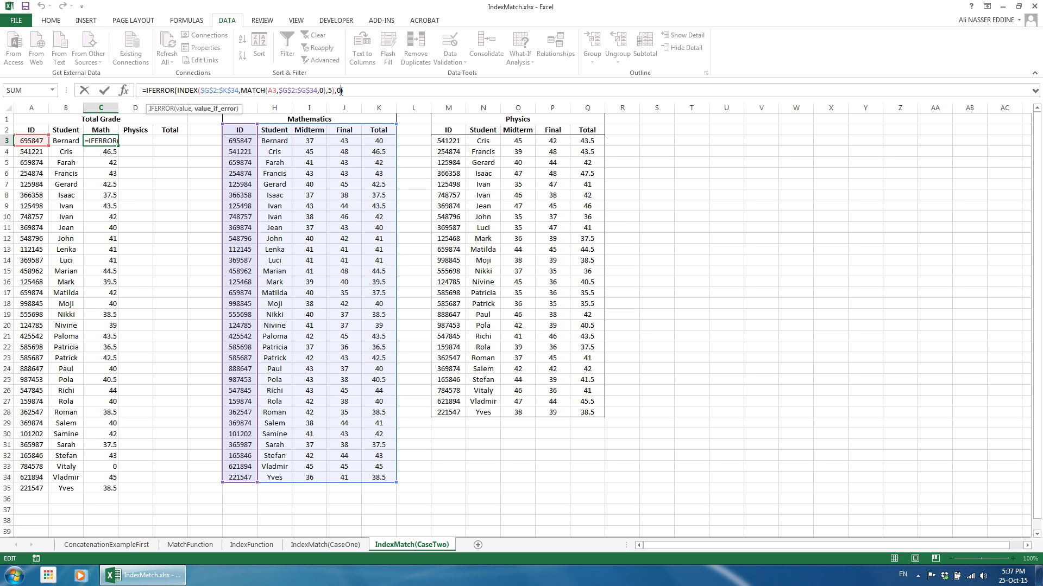
key(BackSpace)
text("NA)
key(ctrl+Return)
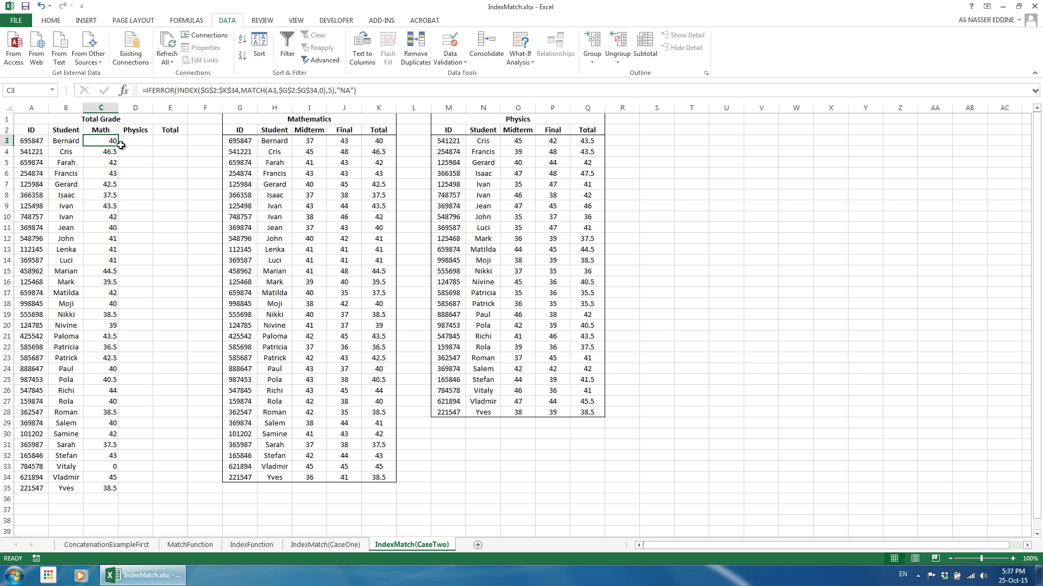
double_click(119, 147)
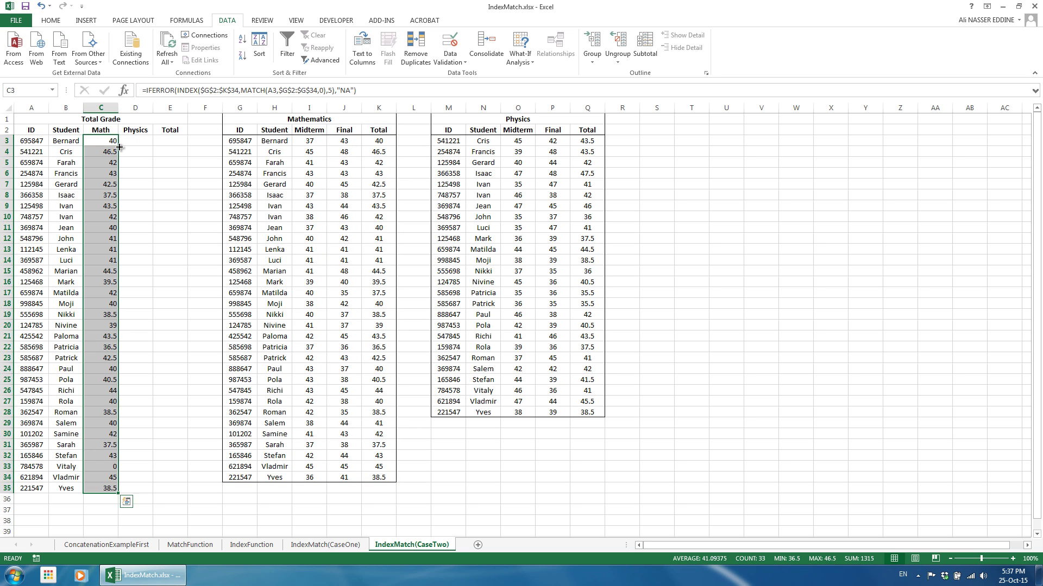
click(107, 467)
key(ctrl+z)
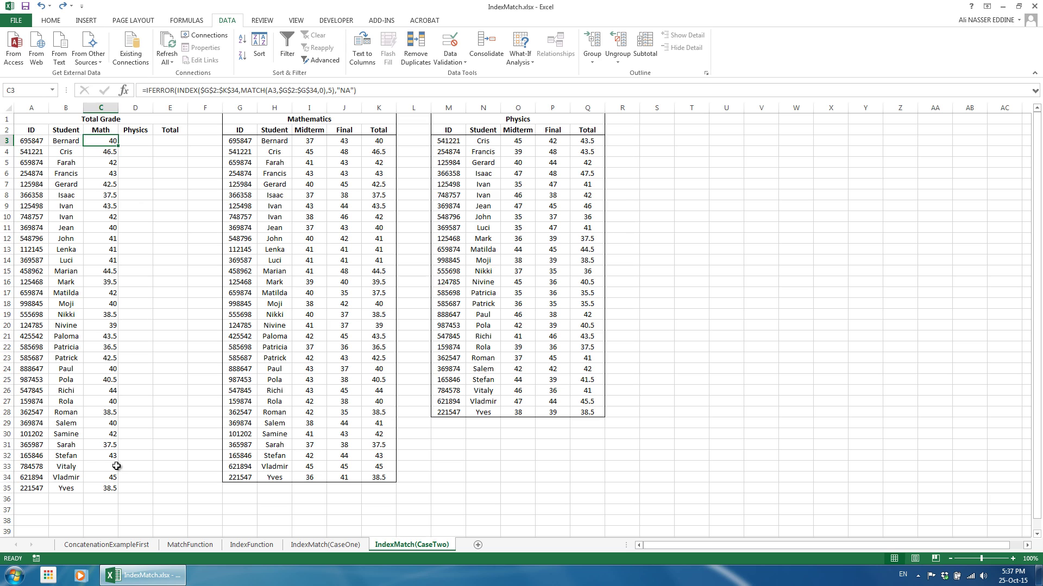
key(ctrl+z)
Copy the C3 IFERROR lookup formula text into Physics cell D3
drag(348, 90, 136, 90)
key(ctrl+c)
key(Escape)
click(135, 141)
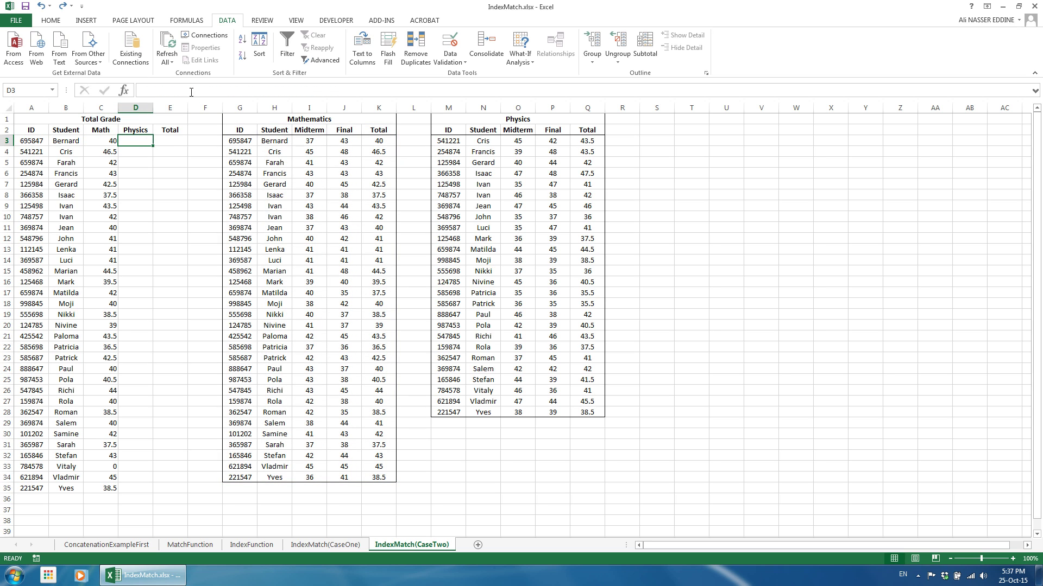
click(190, 92)
key(ctrl+v)
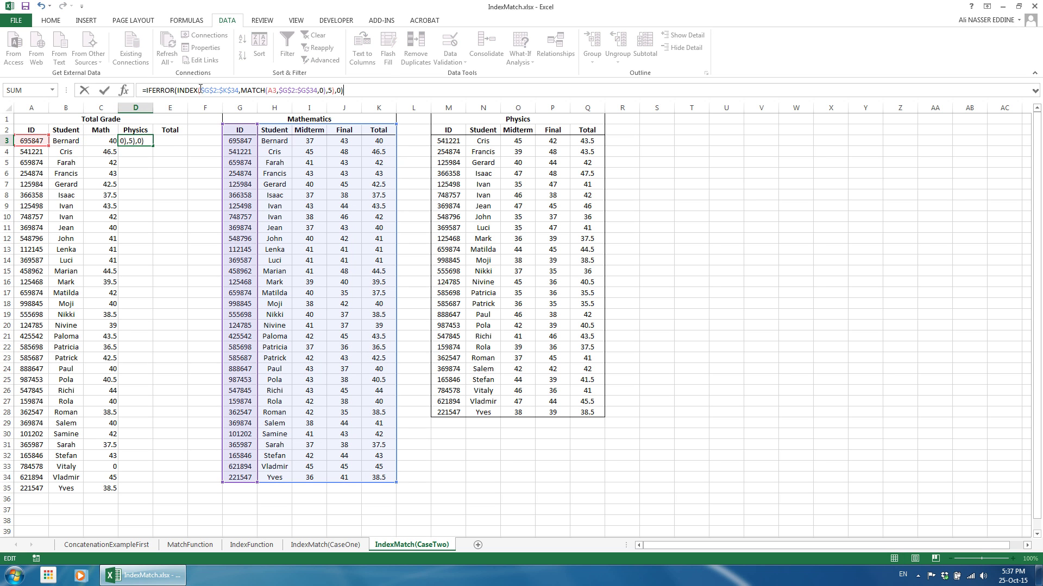
Point D3's INDEX at $M$2:$Q$28 and MATCH at $M$2:$M$28, then confirm the formula
drag(200, 90, 237, 90)
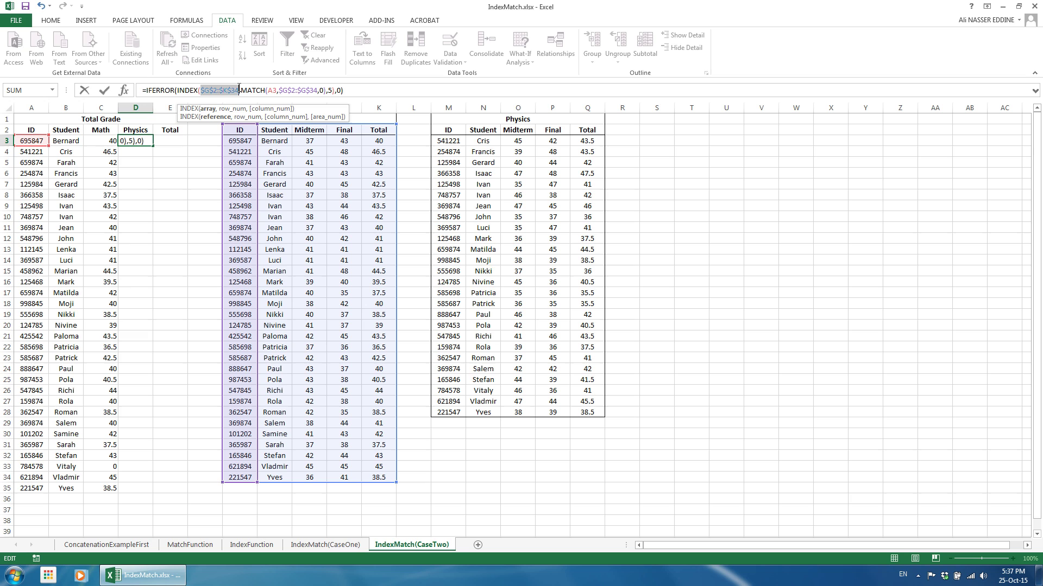
key(Delete)
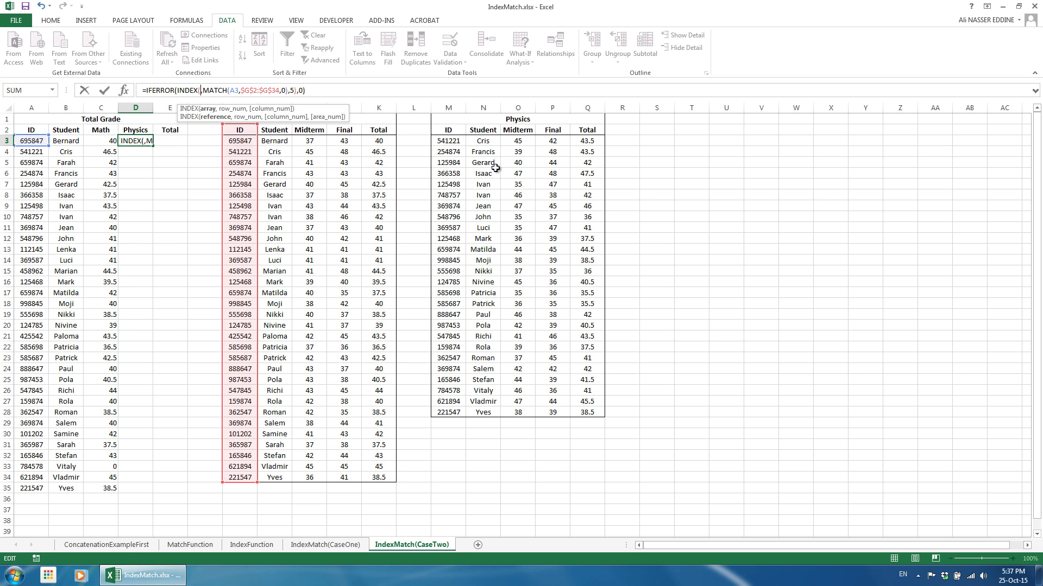
drag(449, 130, 581, 410)
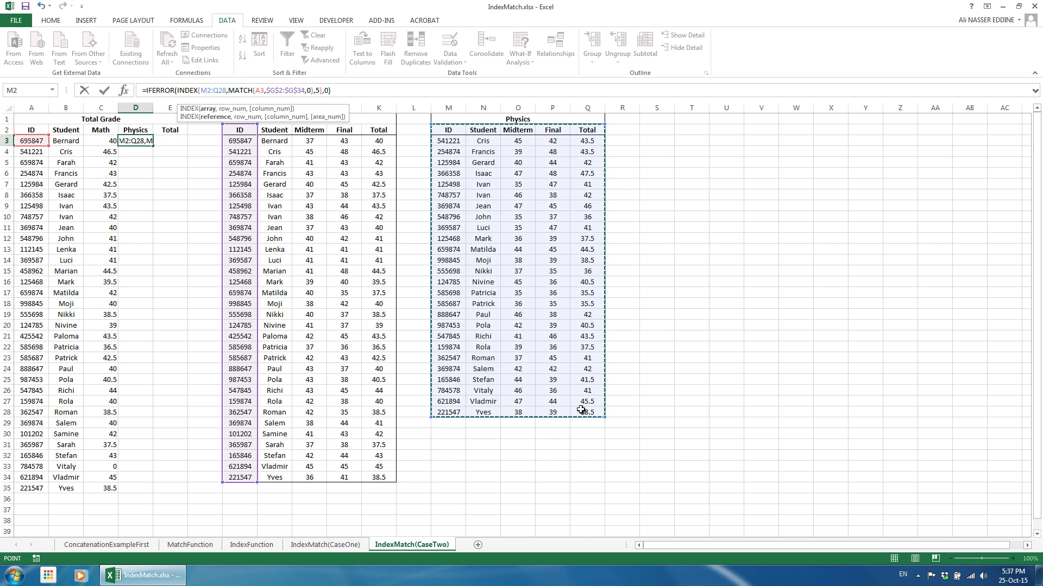
key(F4)
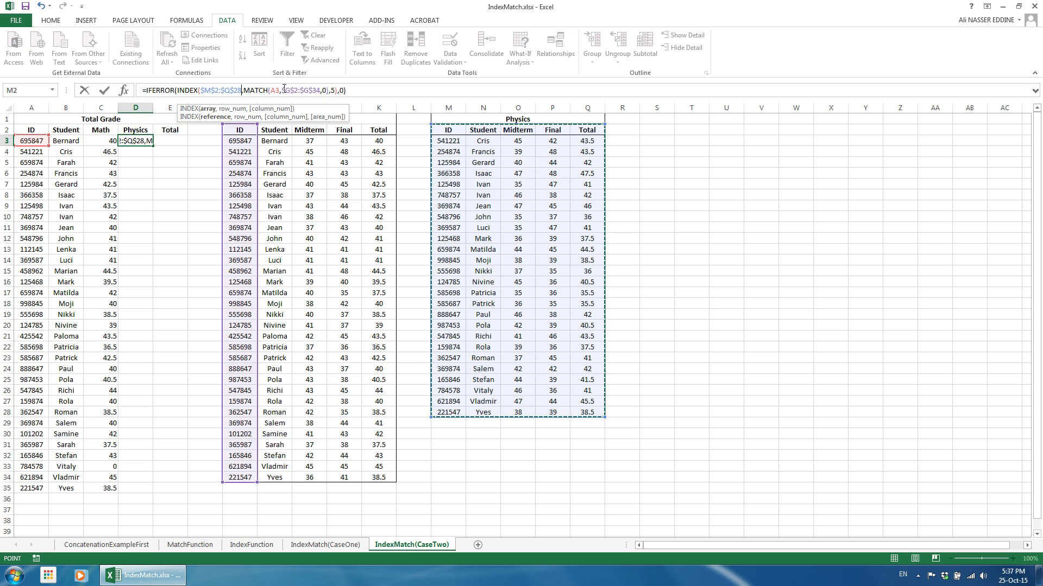
drag(281, 90, 322, 90)
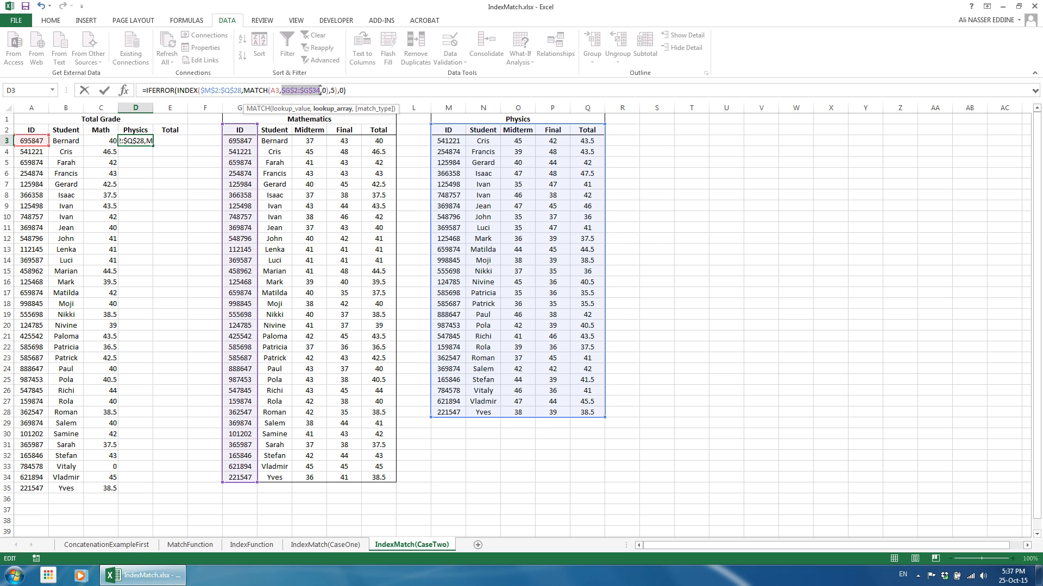
key(Delete)
drag(459, 134, 454, 411)
key(F4)
key(ctrl+Return)
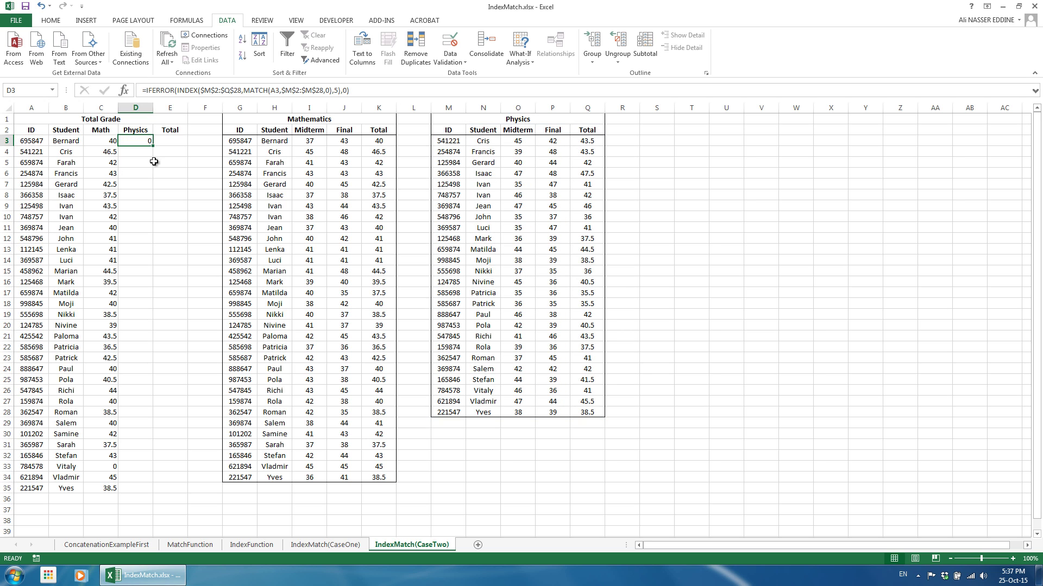
Fill the Physics formula down column D and add Total =C3+D3 filled down E3:E35
double_click(155, 146)
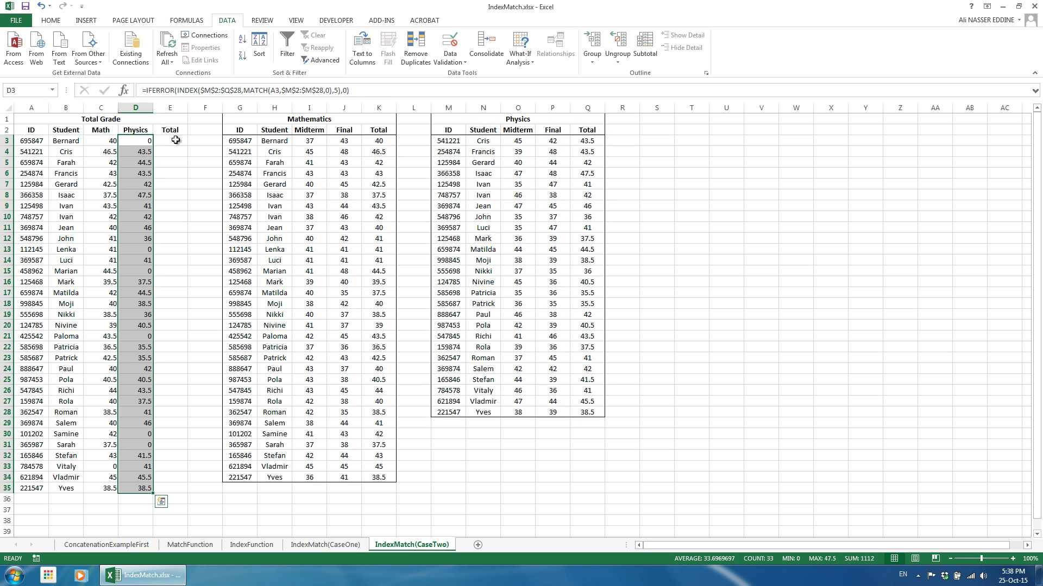
click(176, 140)
text(=)
click(112, 142)
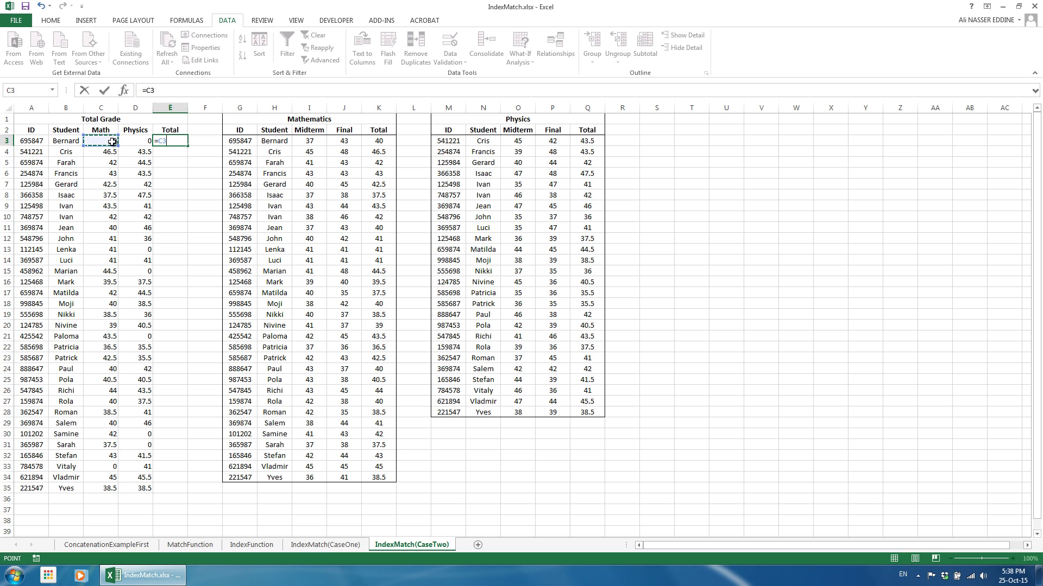
text(+)
click(142, 141)
key(ctrl+Return)
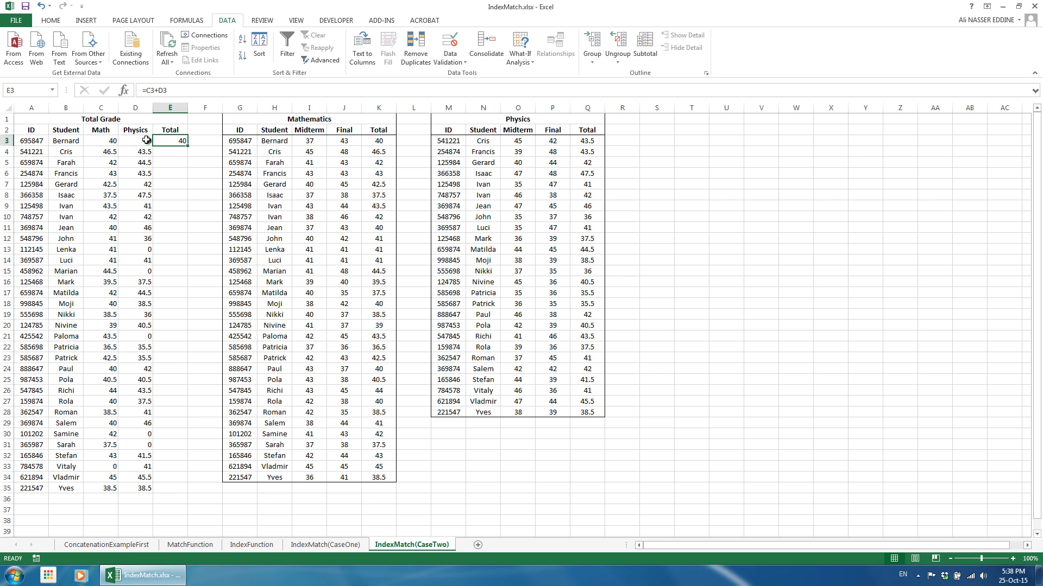
double_click(187, 146)
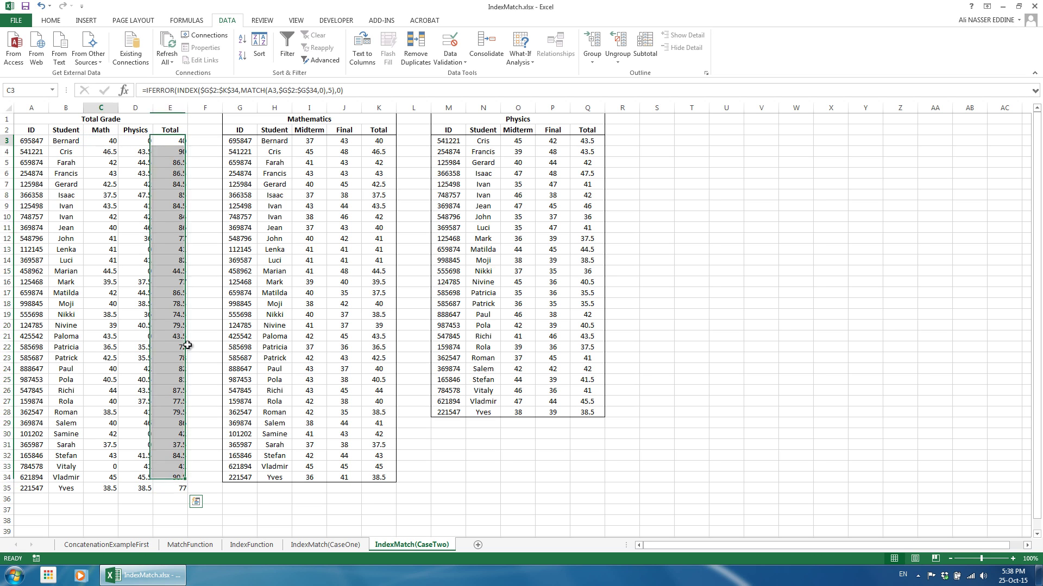
Centre the grade values in C3:E35 and select the whole table A1:E35
drag(109, 142, 179, 490)
click(51, 20)
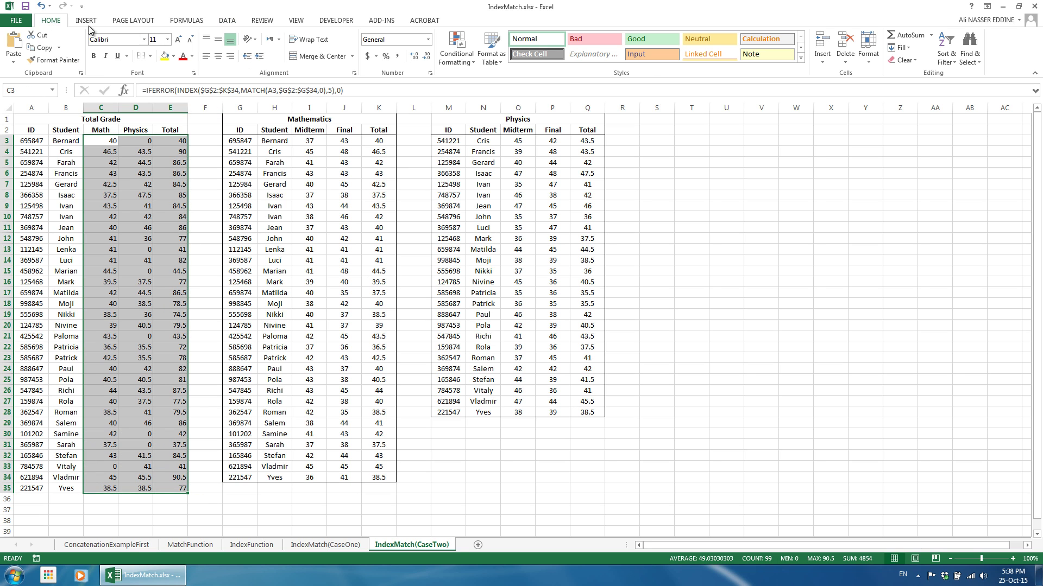
click(218, 56)
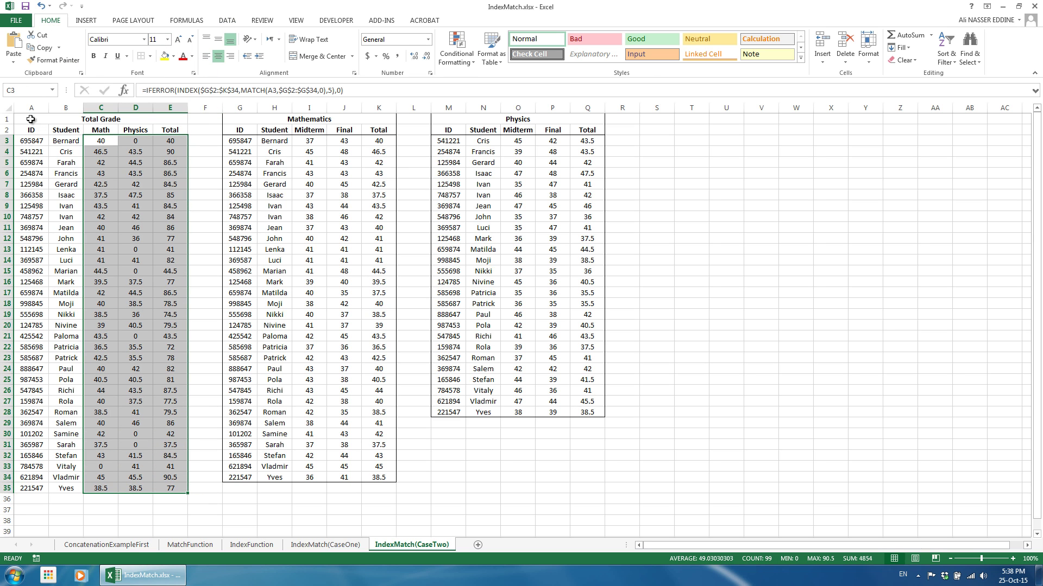
drag(31, 119, 163, 488)
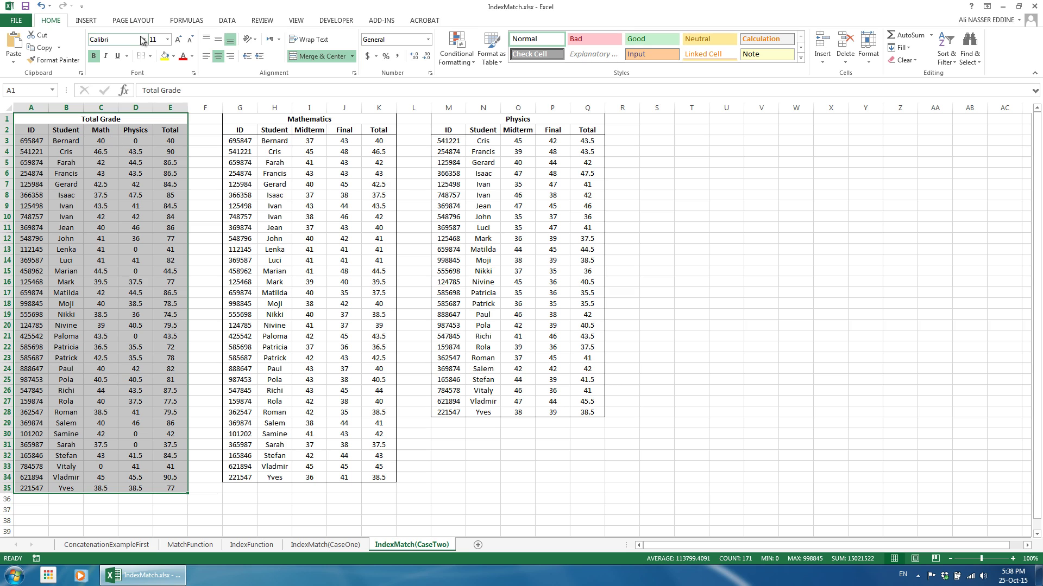